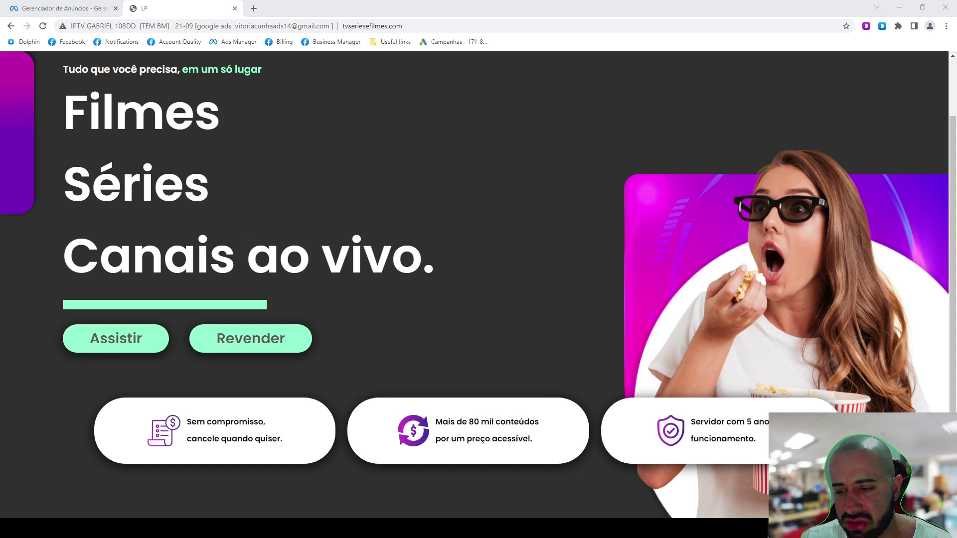
click(434, 270)
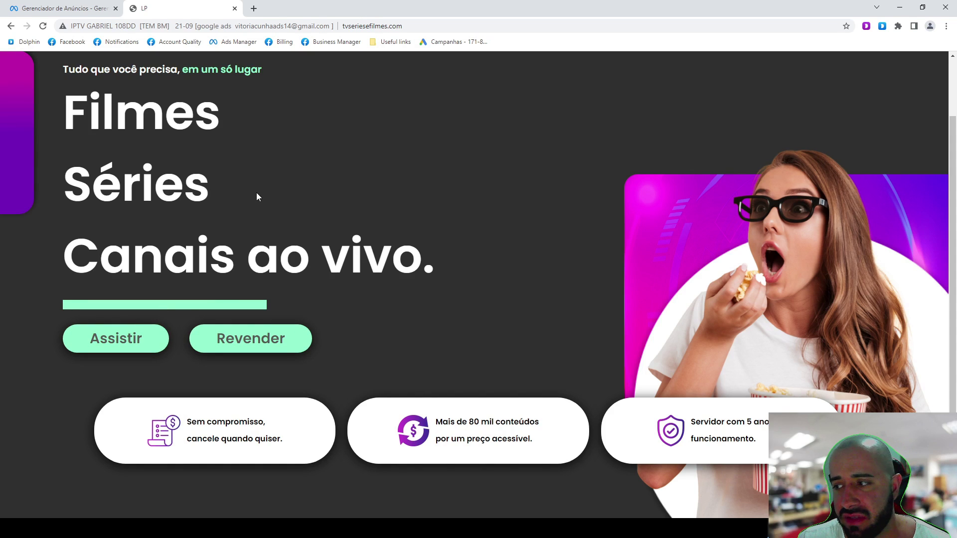
click(75, 8)
click(199, 8)
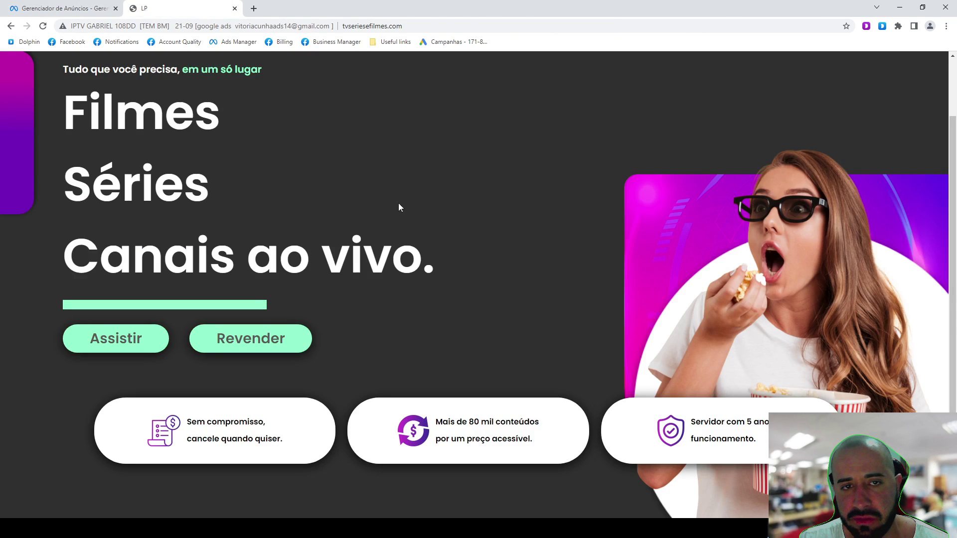
- Switch to Ads Manager and open the Gerenciador de Eventos from its tools in a separate browser tab
click(32, 6)
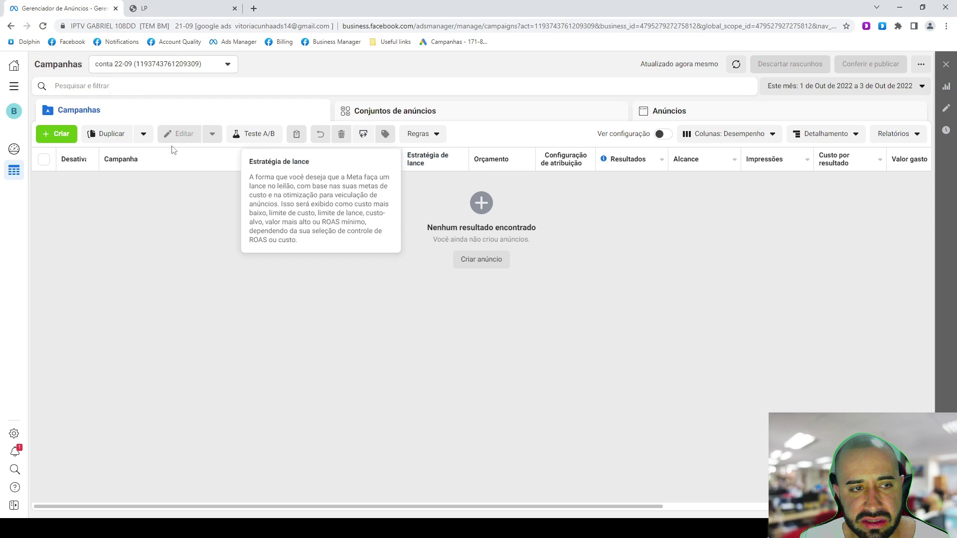
click(14, 86)
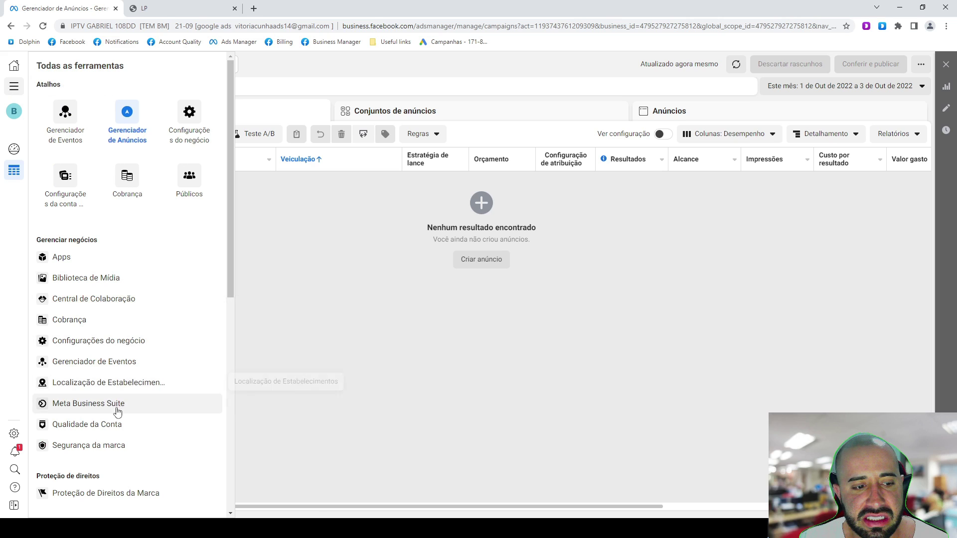
right_click(114, 363)
click(130, 374)
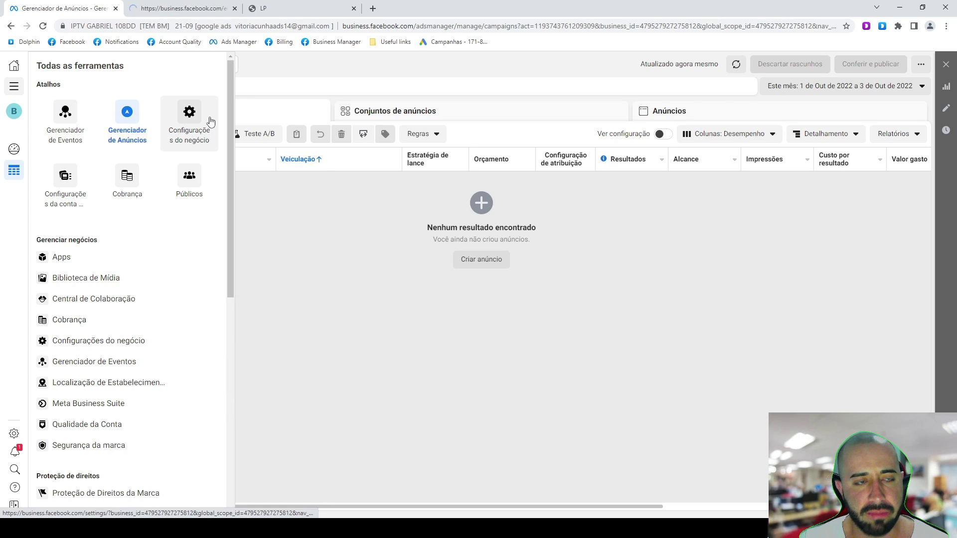
click(201, 5)
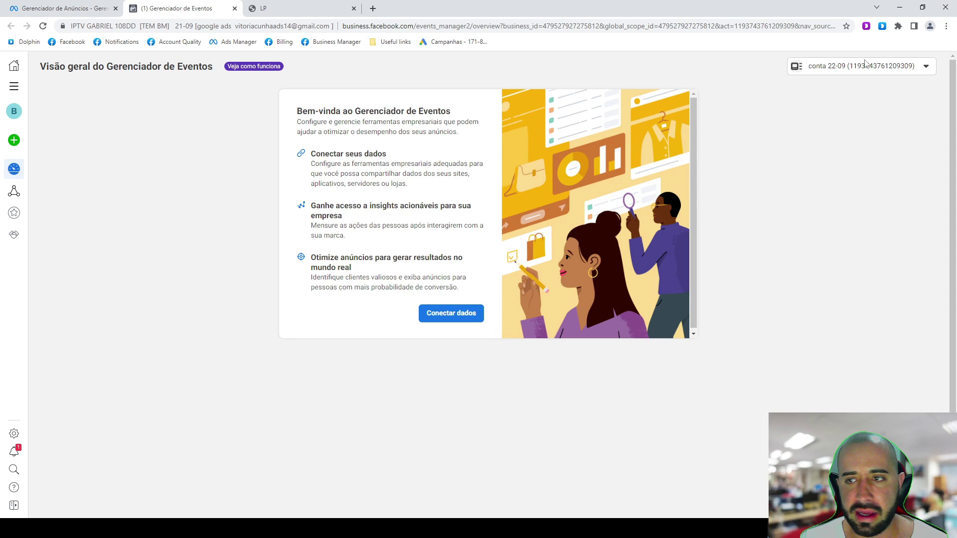
- Switch the Events Manager overview to the business BM 12819 and open the details of Pixel de BM 12819
click(870, 60)
click(847, 107)
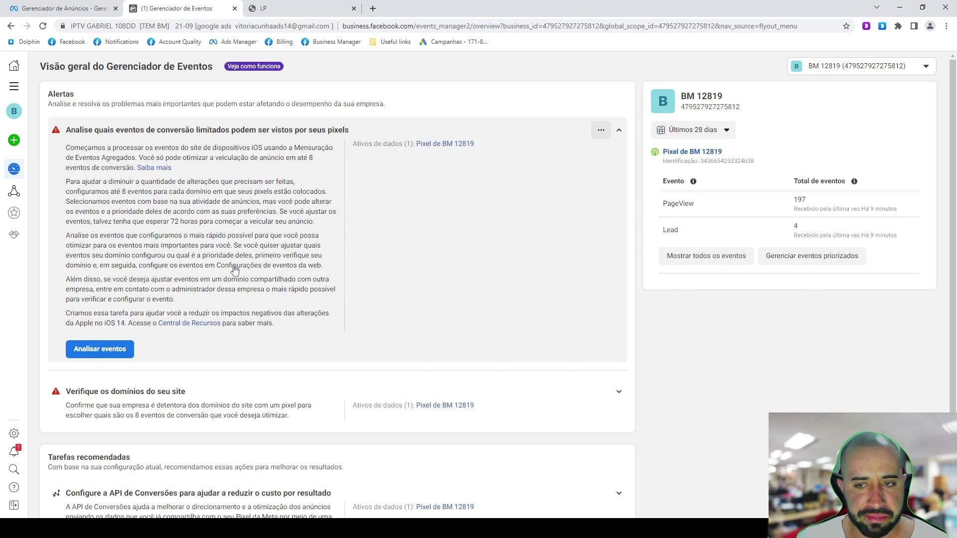
scroll(413, 359, down, 3)
scroll(726, 248, up, 3)
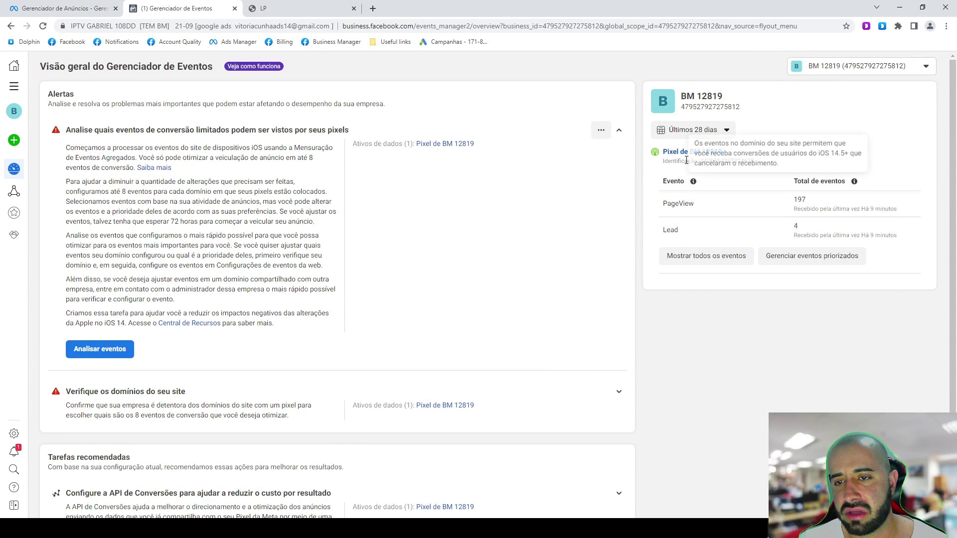
scroll(408, 309, down, 3)
scroll(748, 215, up, 3)
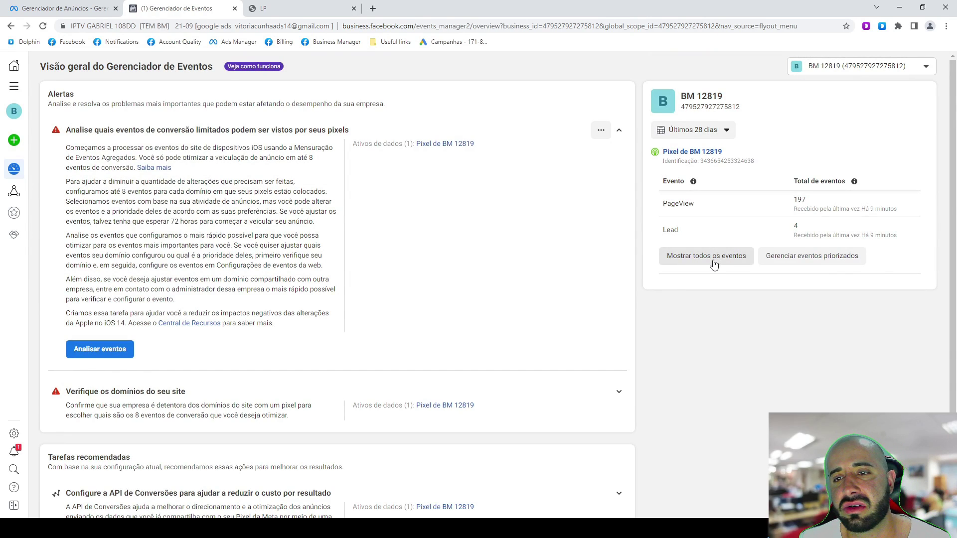
click(695, 152)
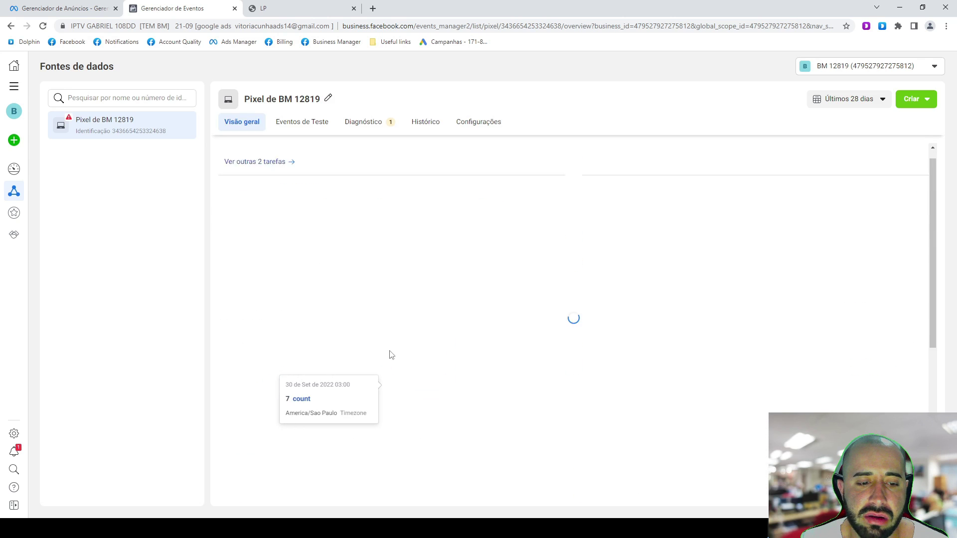
scroll(299, 359, down, 1)
click(255, 365)
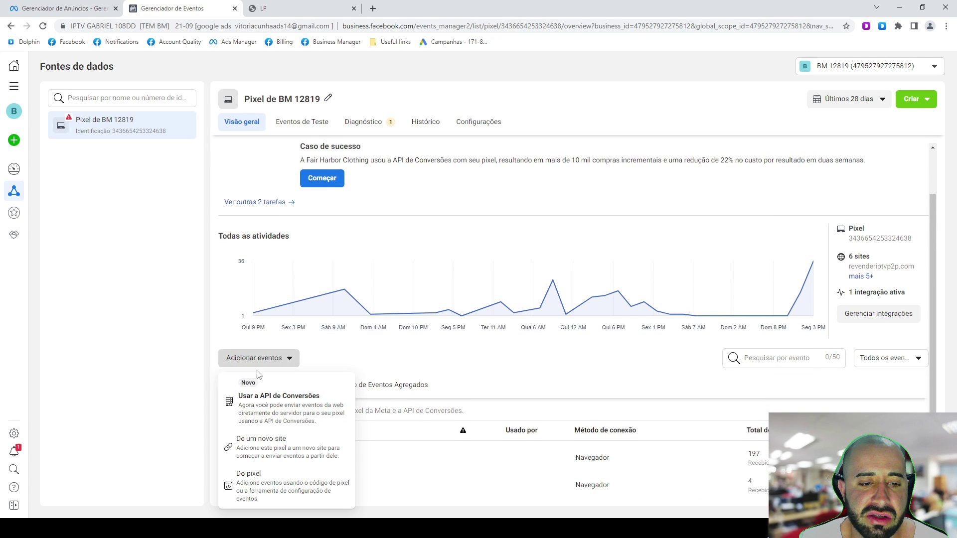
click(273, 493)
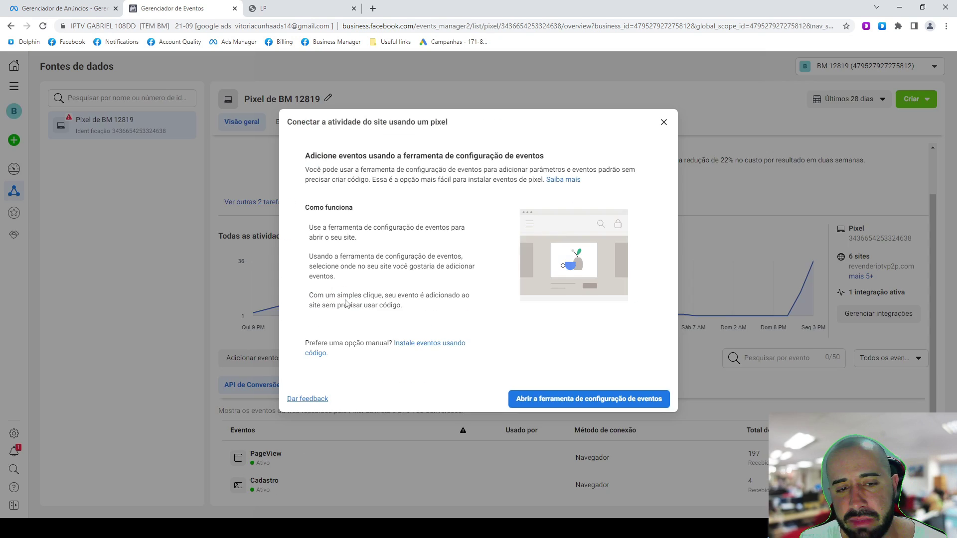
click(588, 399)
click(409, 266)
text(http://tvseriesefilmes.com/)
click(561, 273)
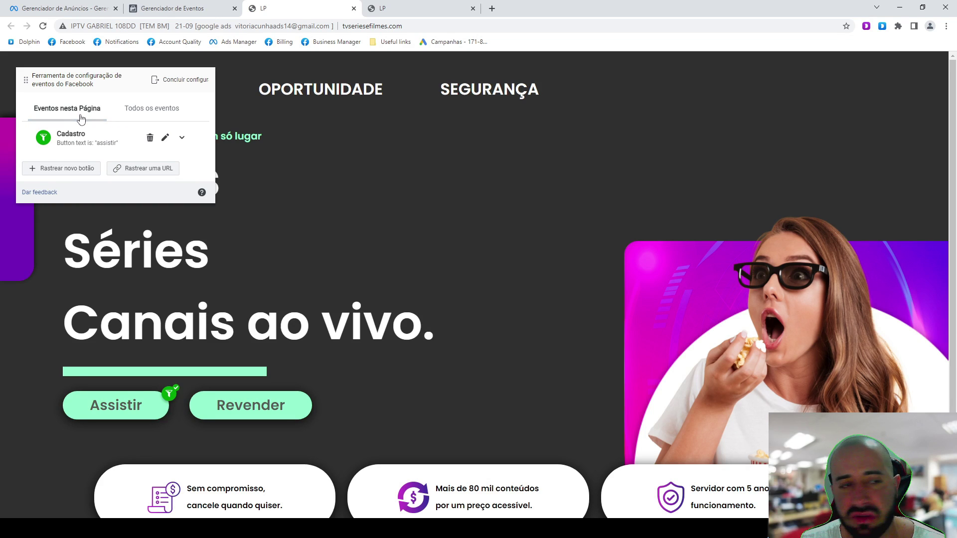
- Track the Revender button on the landing page as a Cadastro event with no value included
click(61, 172)
scroll(274, 391, down, 1)
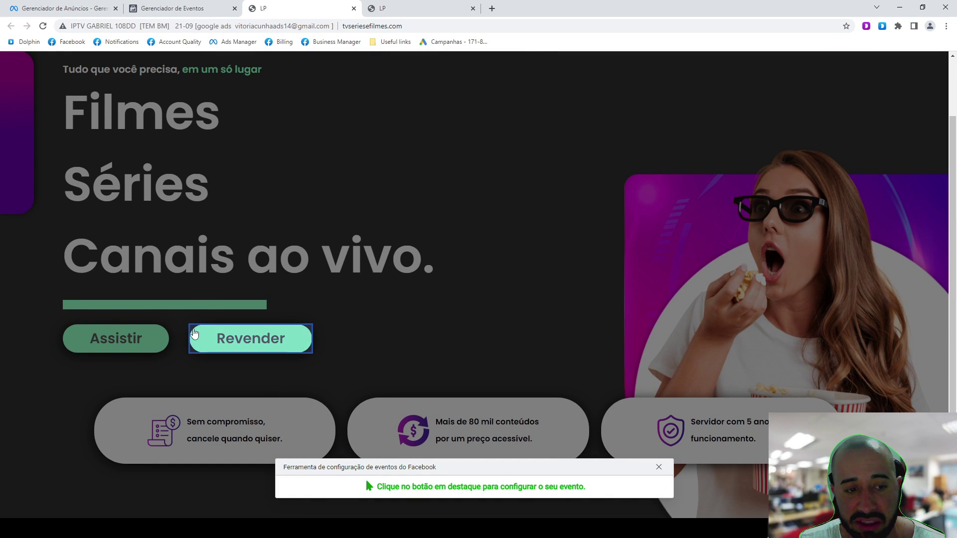
click(240, 338)
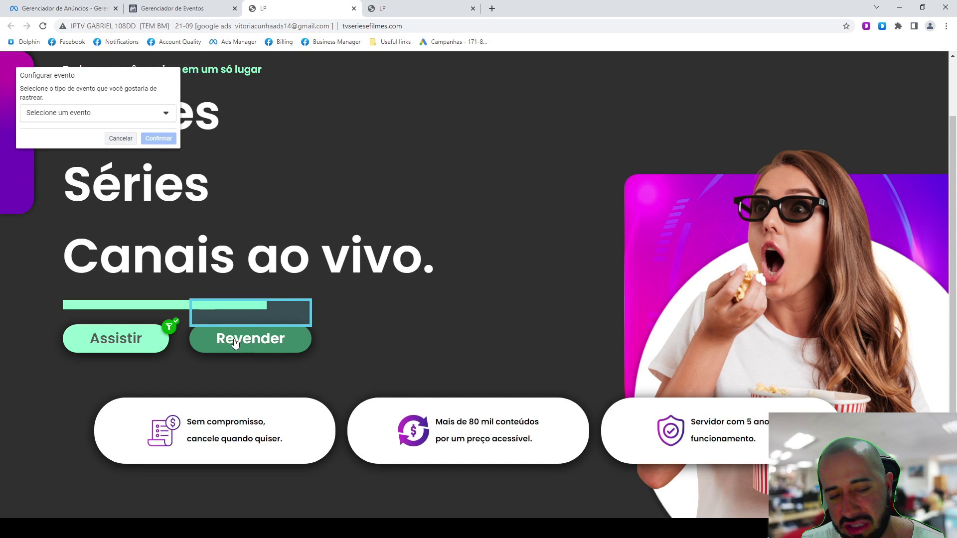
click(71, 114)
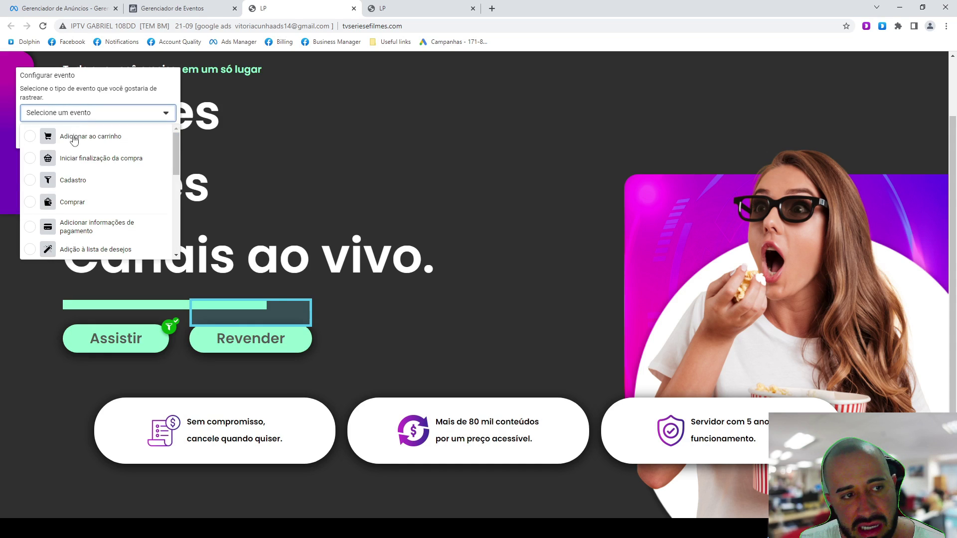
click(77, 184)
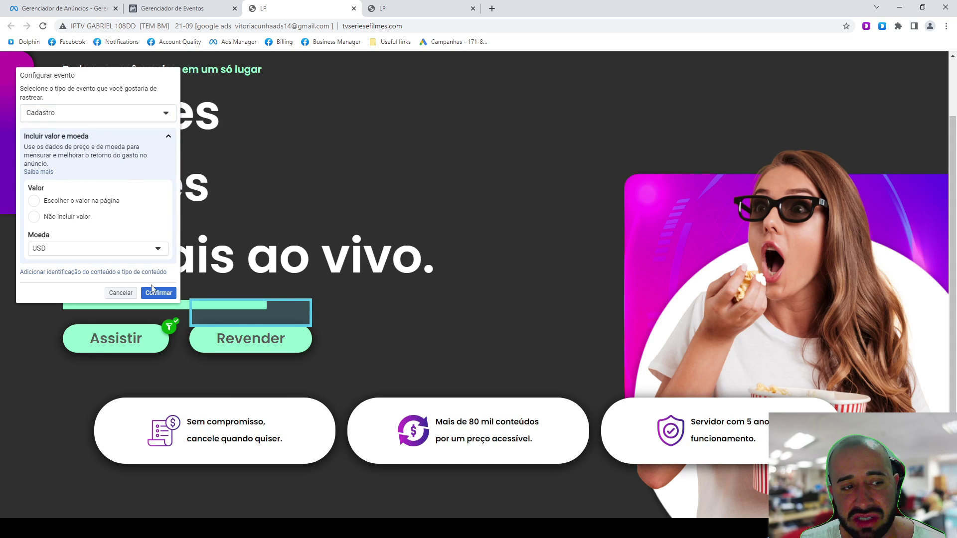
click(80, 218)
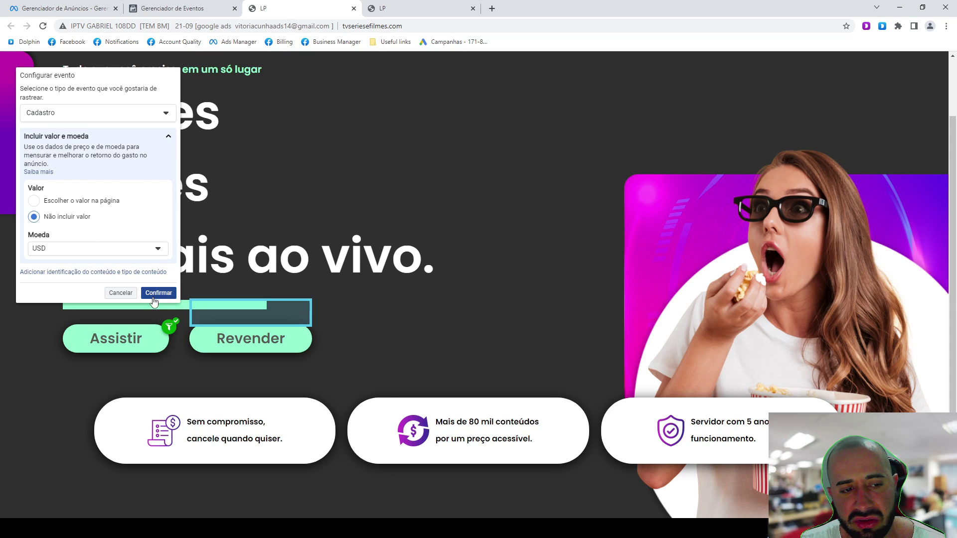
click(152, 294)
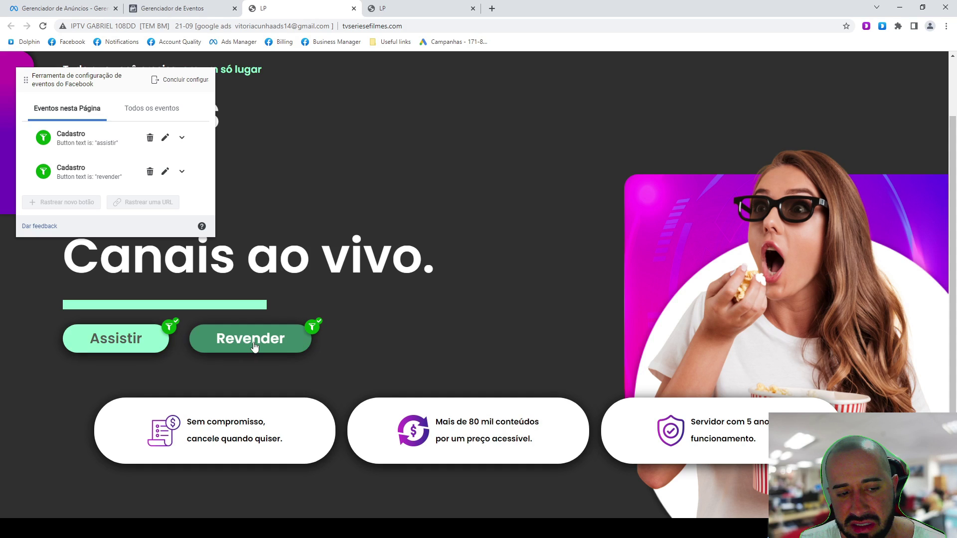
- Finish the event setup, saving the new Revender button event, and return to the Events Manager
click(168, 80)
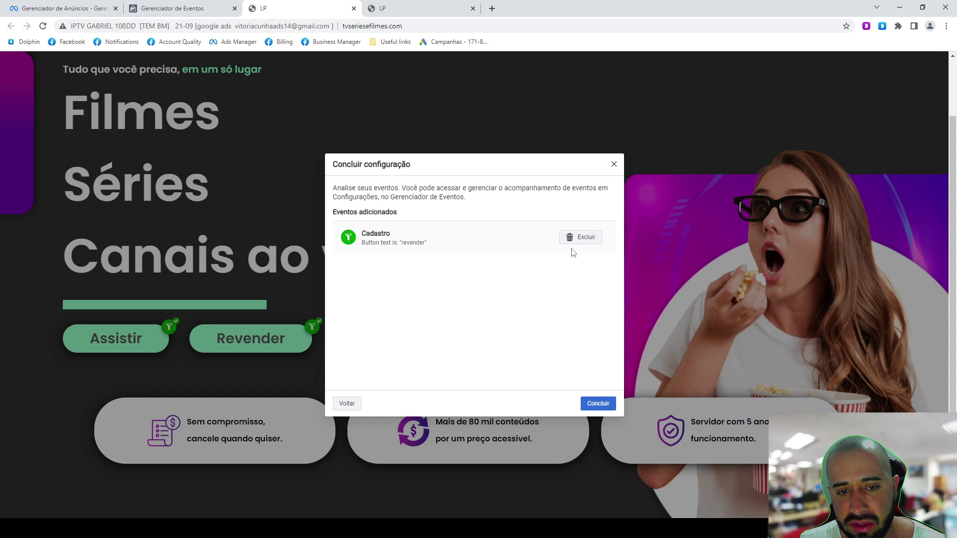
click(612, 405)
click(501, 277)
click(598, 332)
click(598, 337)
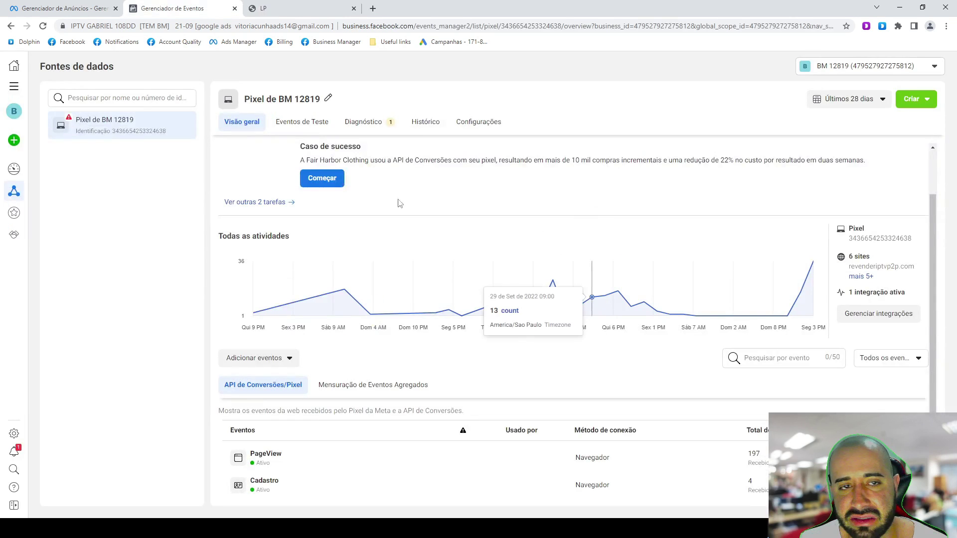
- Return to Ads Manager and create a new campaign with the Vendas objective
click(65, 8)
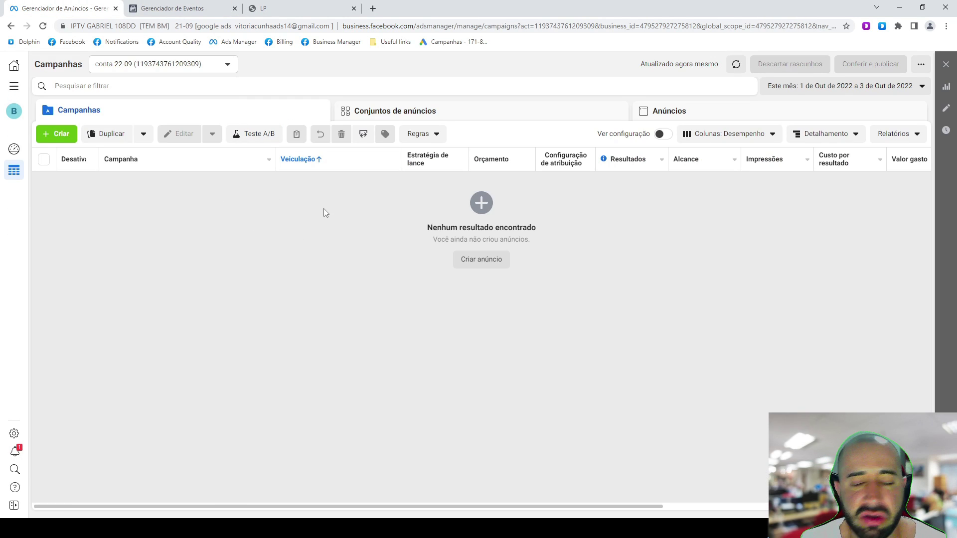
click(66, 134)
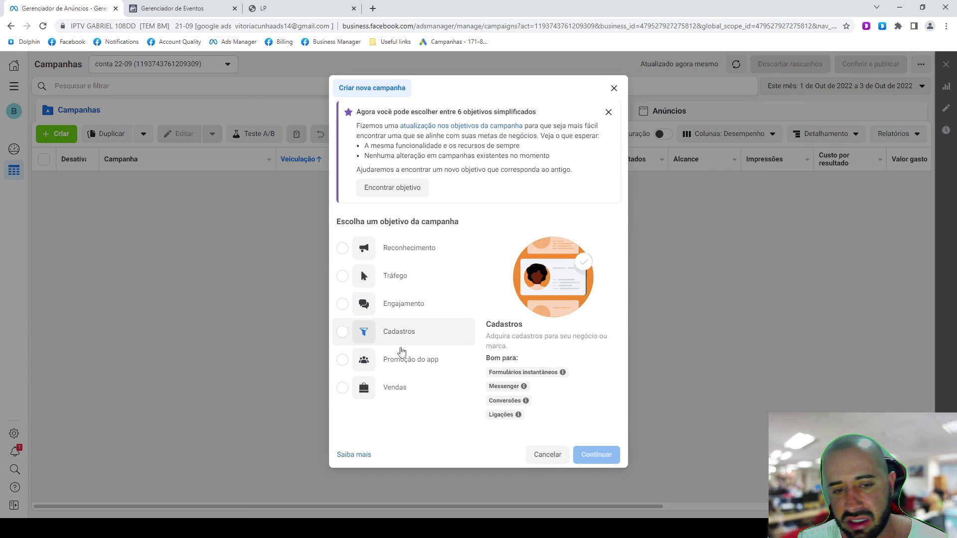
click(394, 388)
click(585, 462)
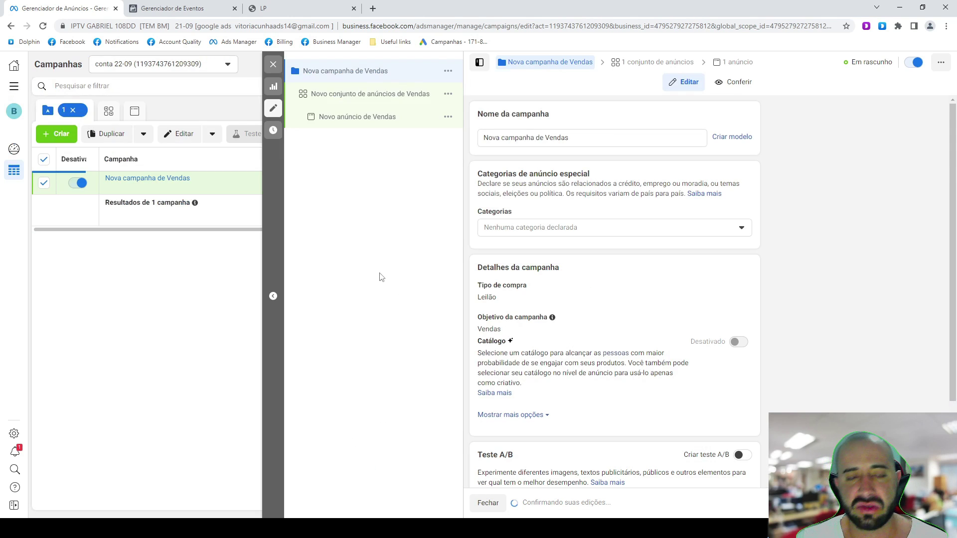
- Rename the campaign as Vendas [03-10] [IPTV] [REVENDA]
click(544, 138)
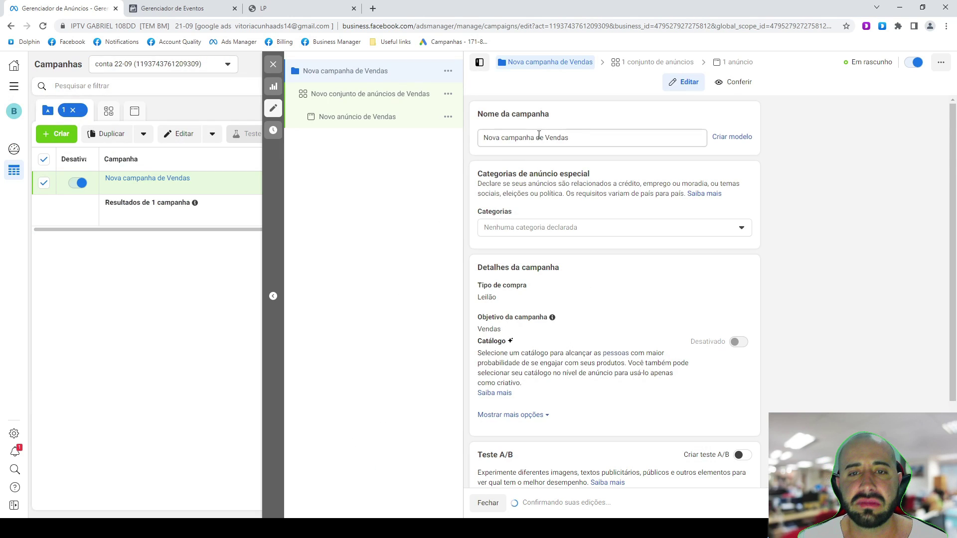
key(shift+Home)
key(BackSpace)
text([03-10)
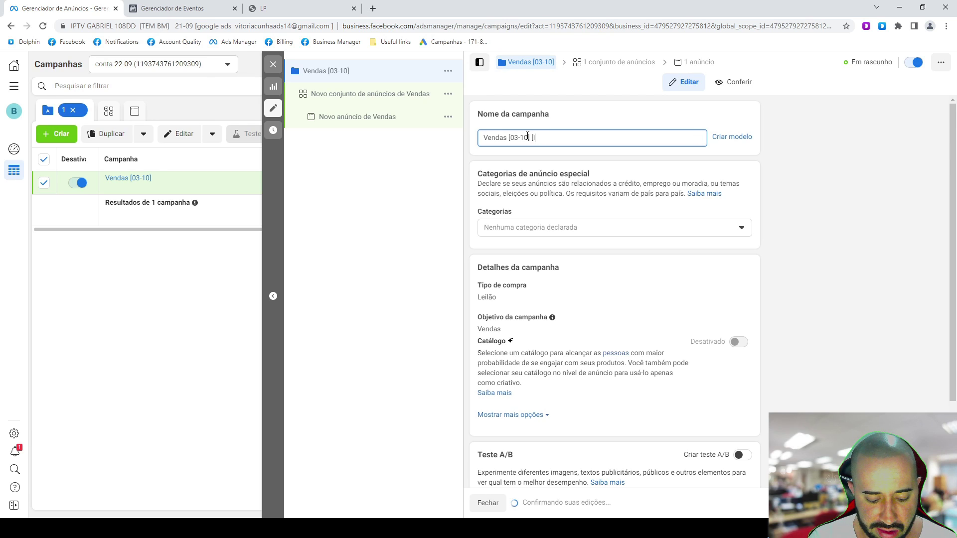
text([IPTV] [REVENDA)
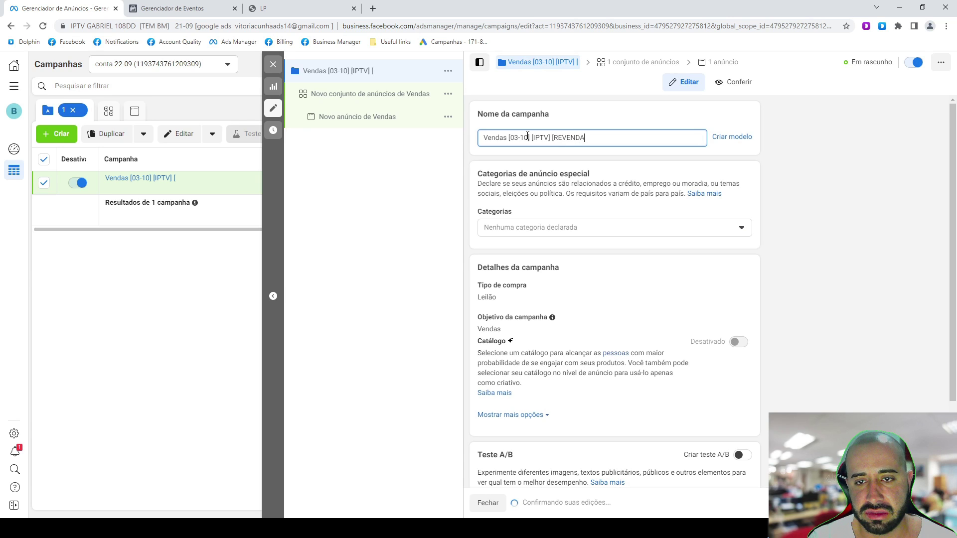
- Open the campaign's ad set and rename it as PUBLICO ABERTO
scroll(575, 186, down, 2)
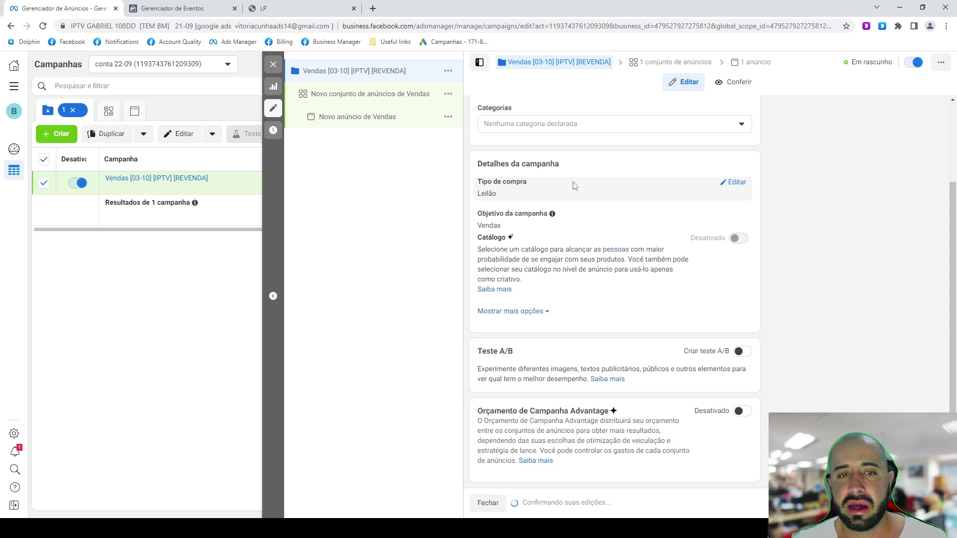
click(359, 93)
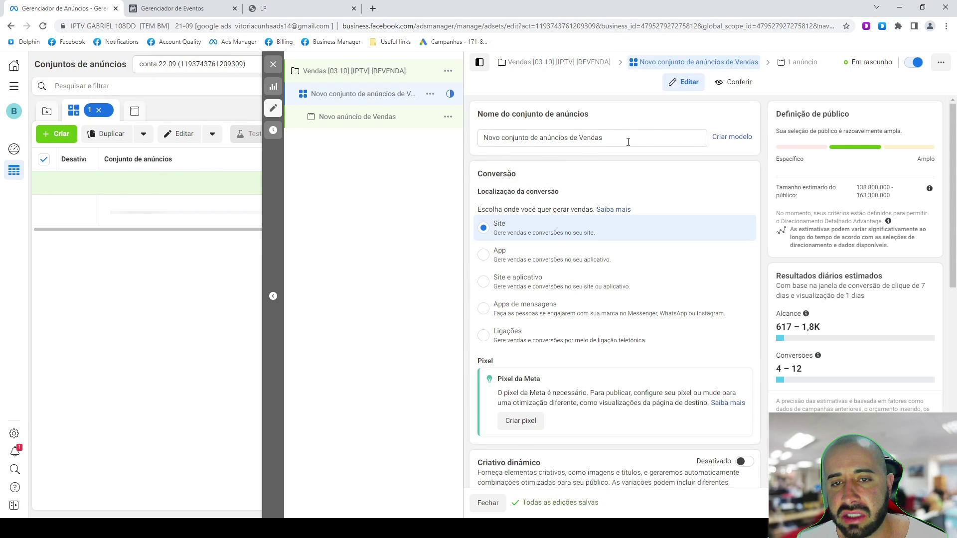
click(482, 138)
key(ctrl+a)
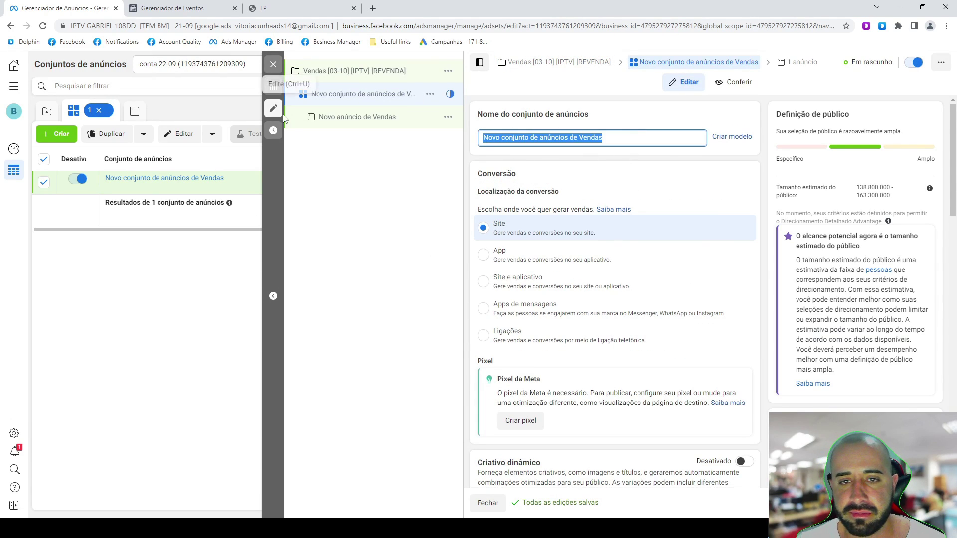
text(PUBLICO ABERTO)
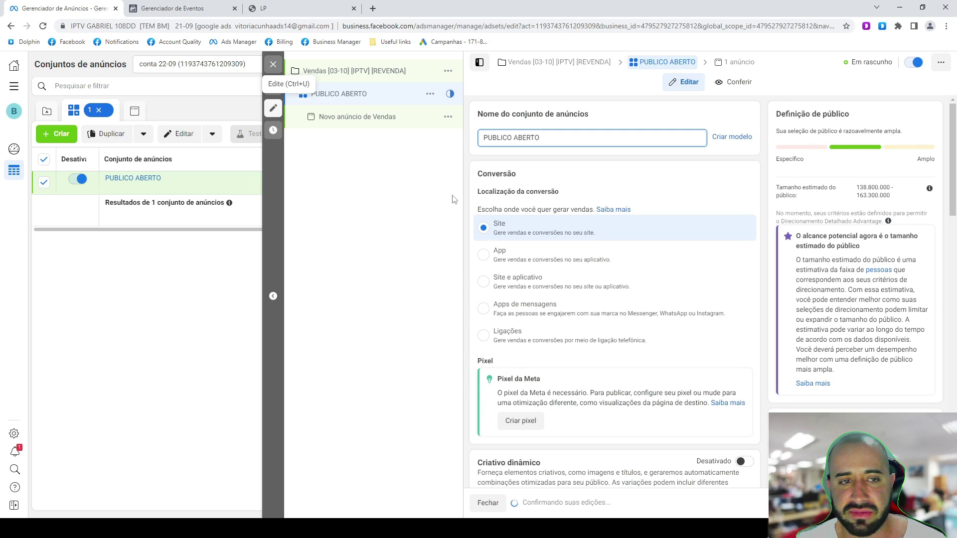
- Open the Pixels list of the business settings in a separate tab, closing the Events Manager and landing page tabs
scroll(619, 298, down, 2)
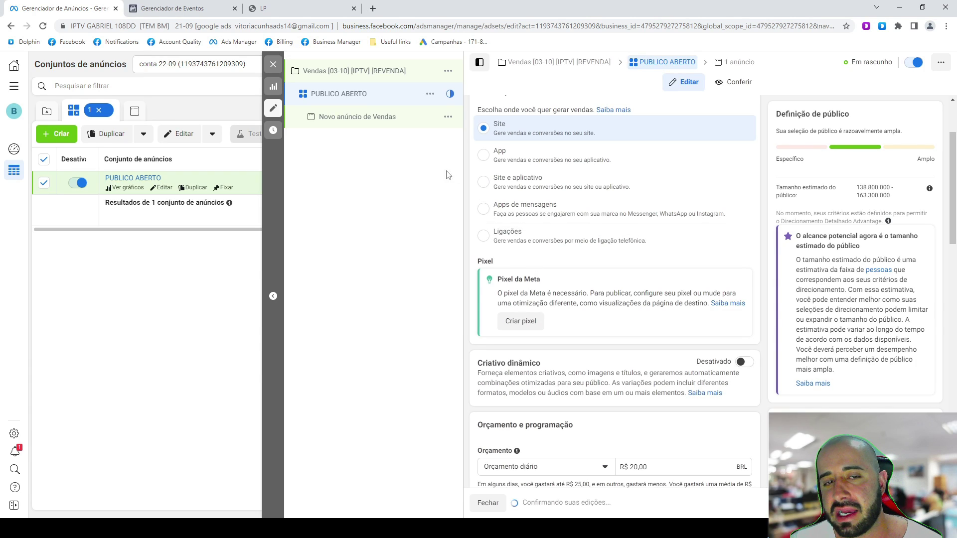
right_click(14, 433)
click(52, 355)
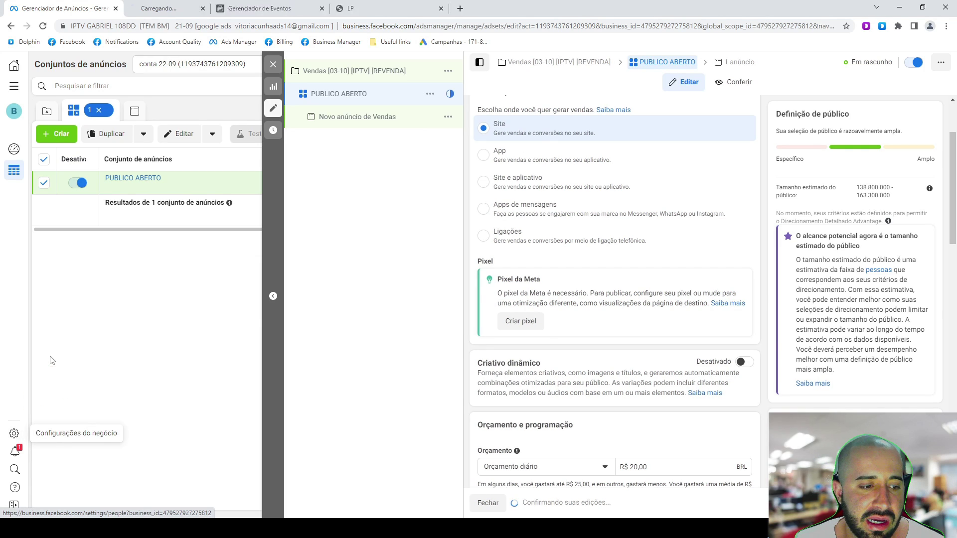
click(177, 9)
middle_click(285, 4)
middle_click(312, 4)
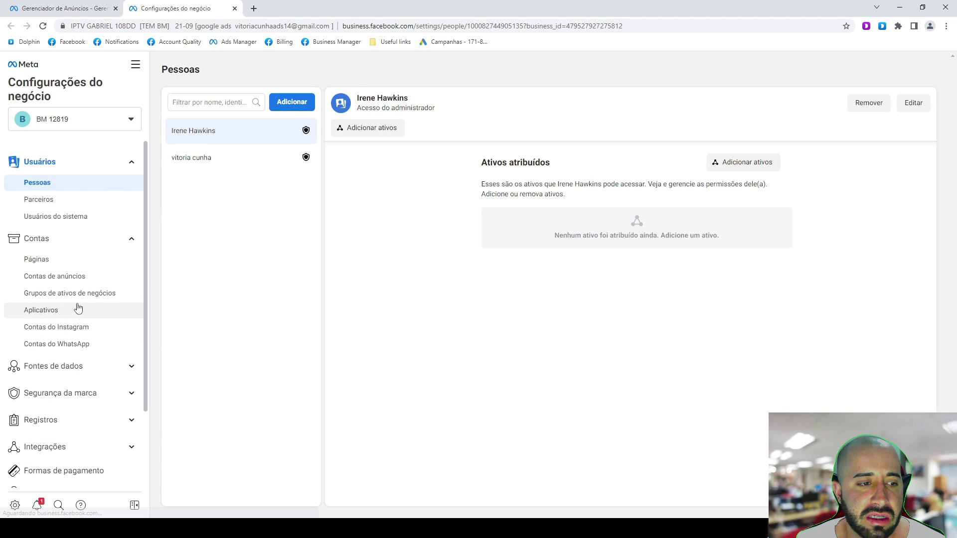
click(55, 369)
click(99, 405)
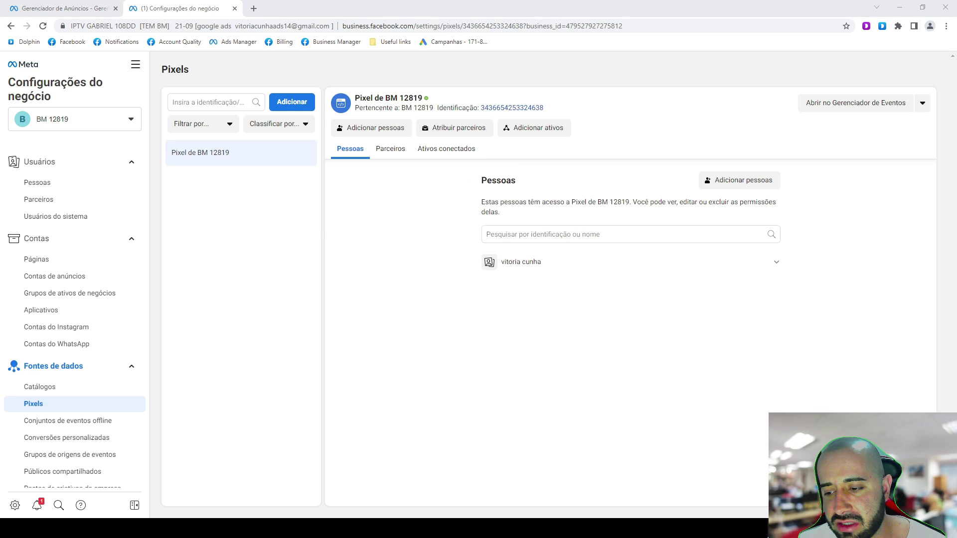
click(470, 369)
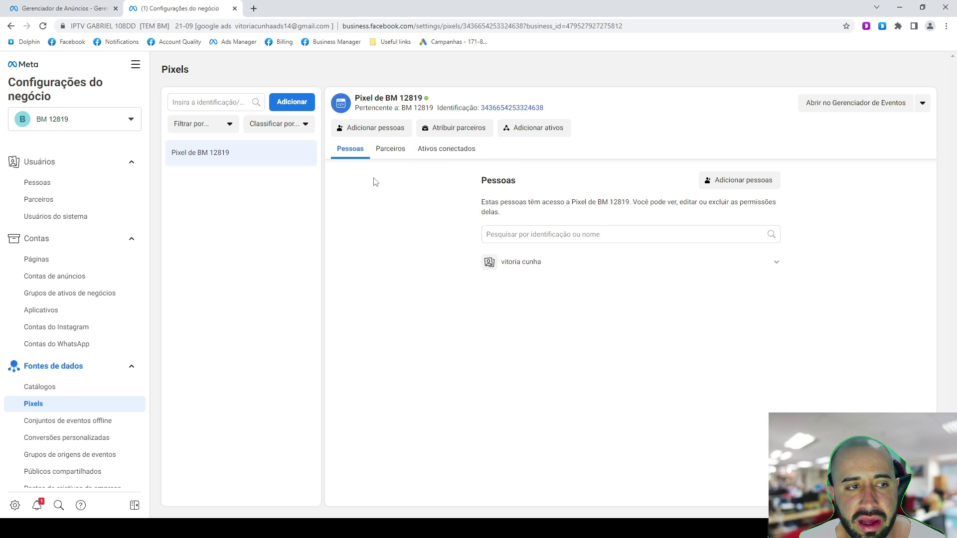
click(369, 130)
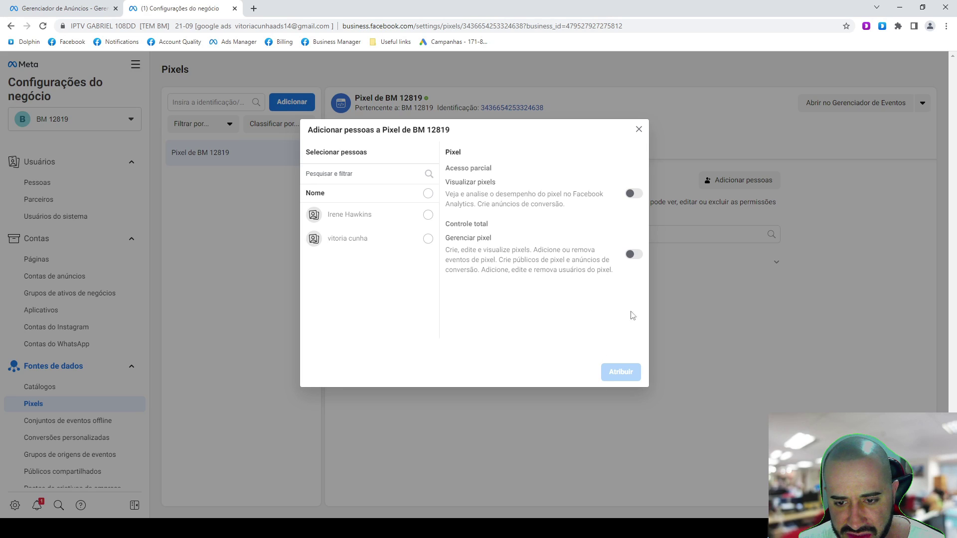
click(638, 129)
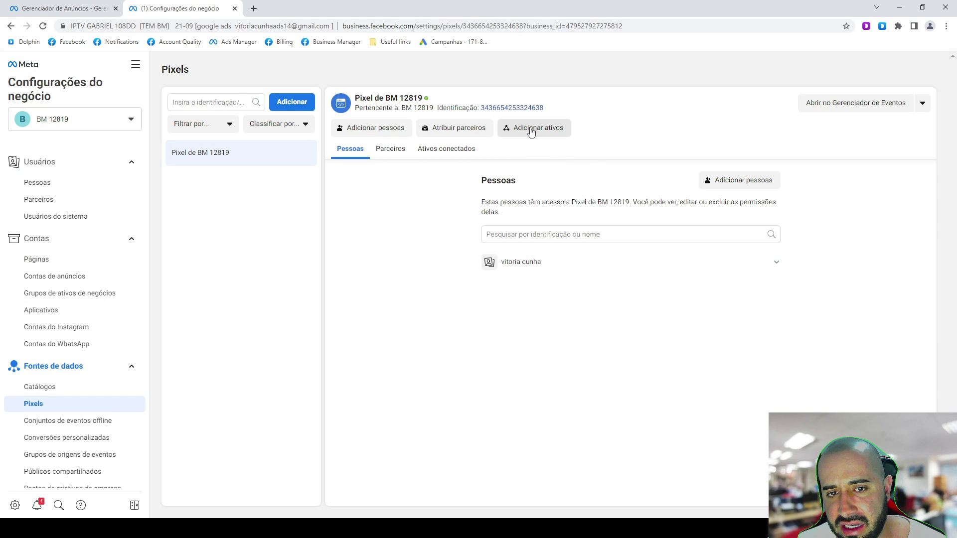
- Assign the ad account to the business's pixel as a connected asset
click(531, 130)
click(499, 214)
click(603, 363)
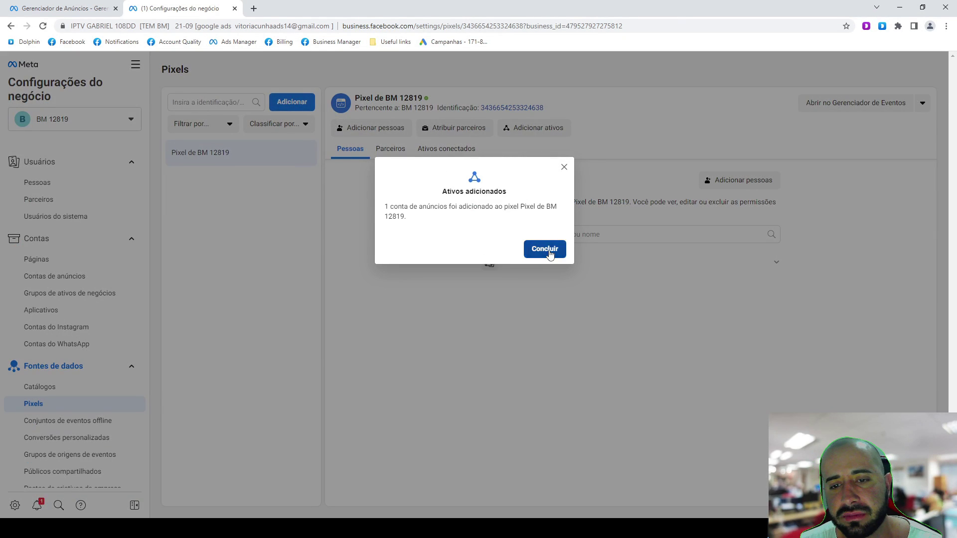
click(546, 249)
- Return to Ads Manager and reload the PUBLICO ABERTO ad set
click(70, 7)
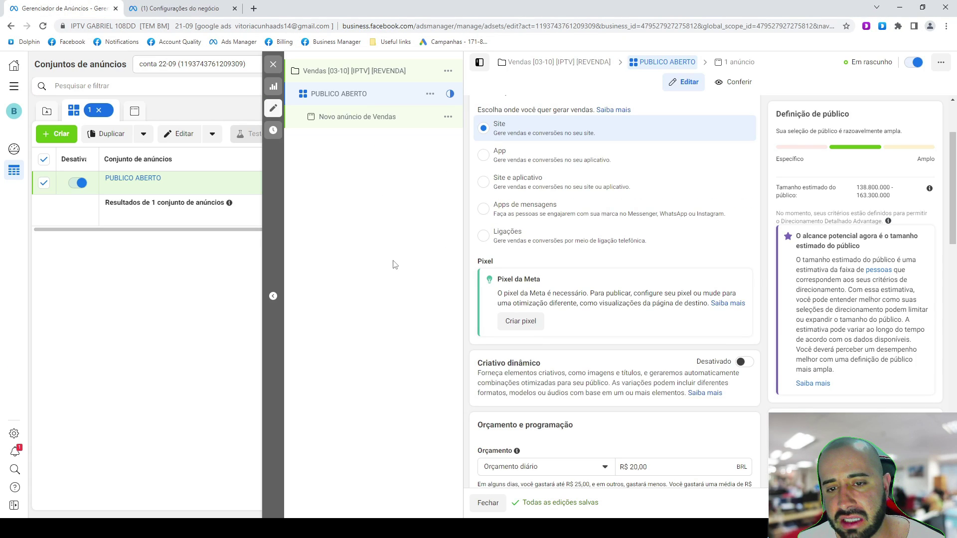
key(F5)
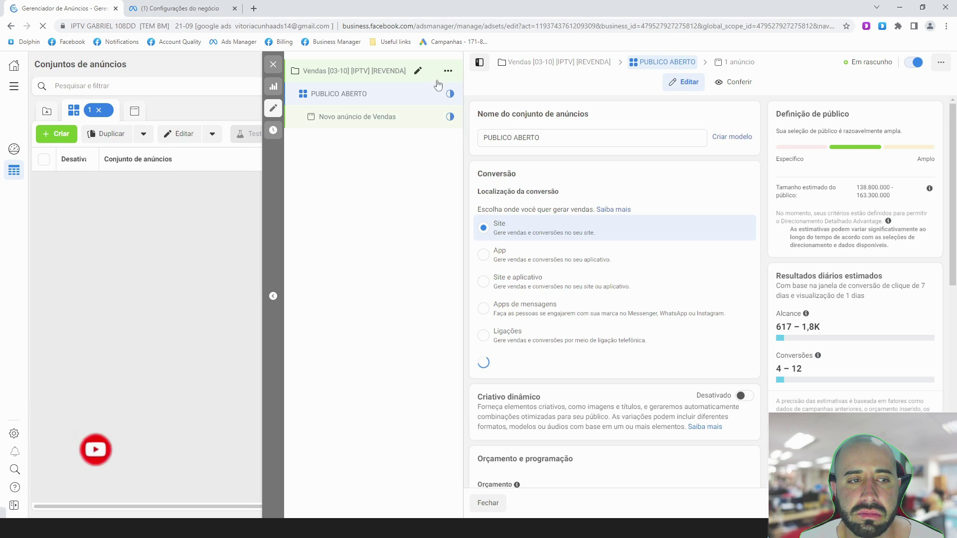
scroll(604, 272, down, 1)
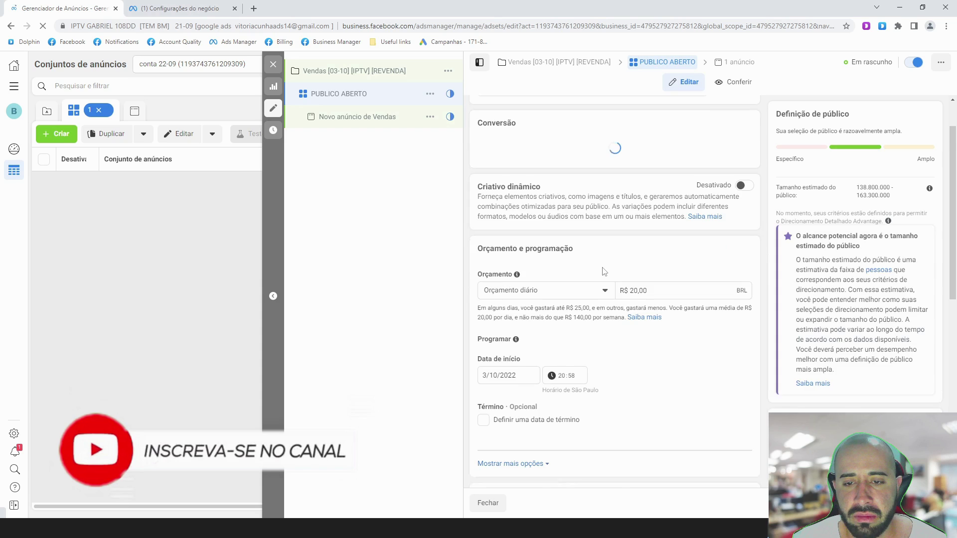
scroll(573, 299, down, 2)
- Try to find and choose the Cadastro conversion event for the ad set's pixel
click(527, 315)
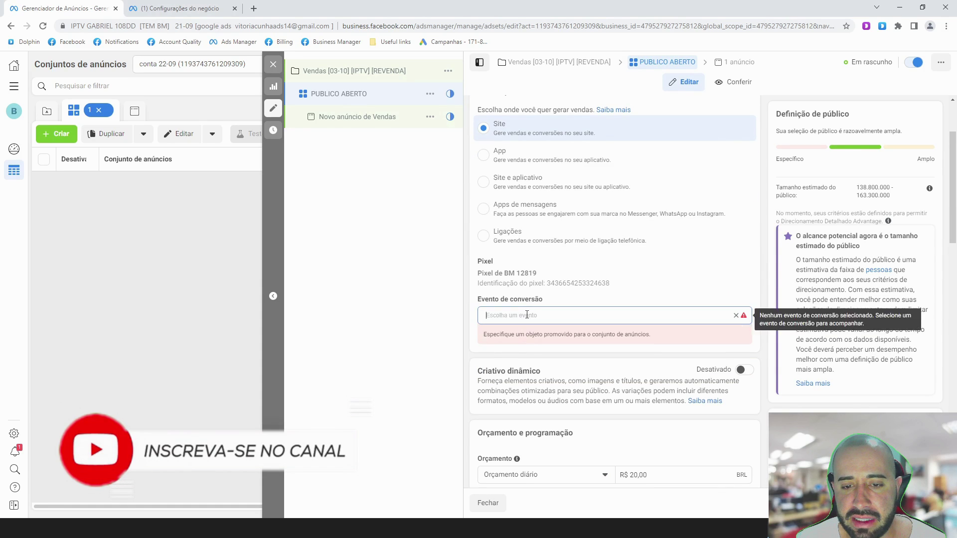
scroll(528, 319, down, 1)
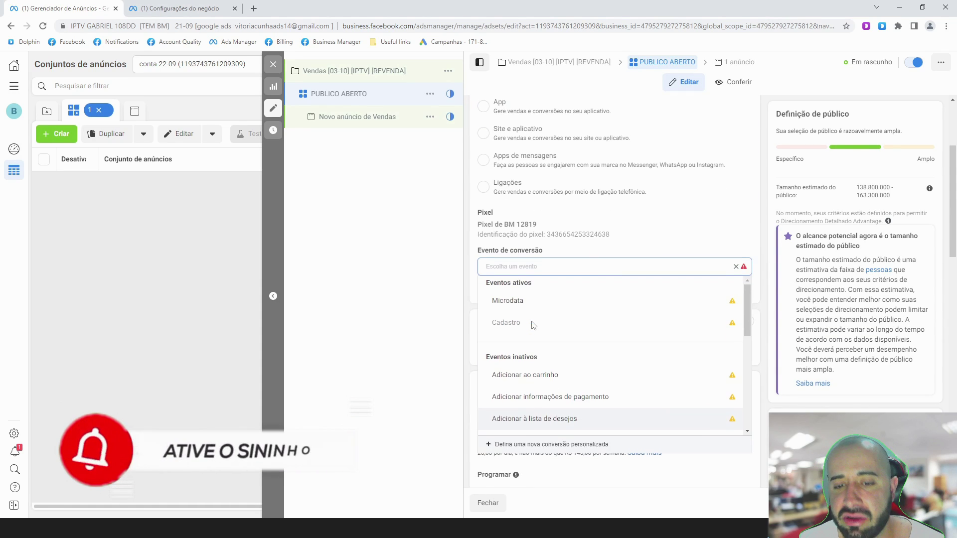
scroll(536, 329, down, 1)
scroll(538, 334, up, 1)
scroll(543, 340, down, 1)
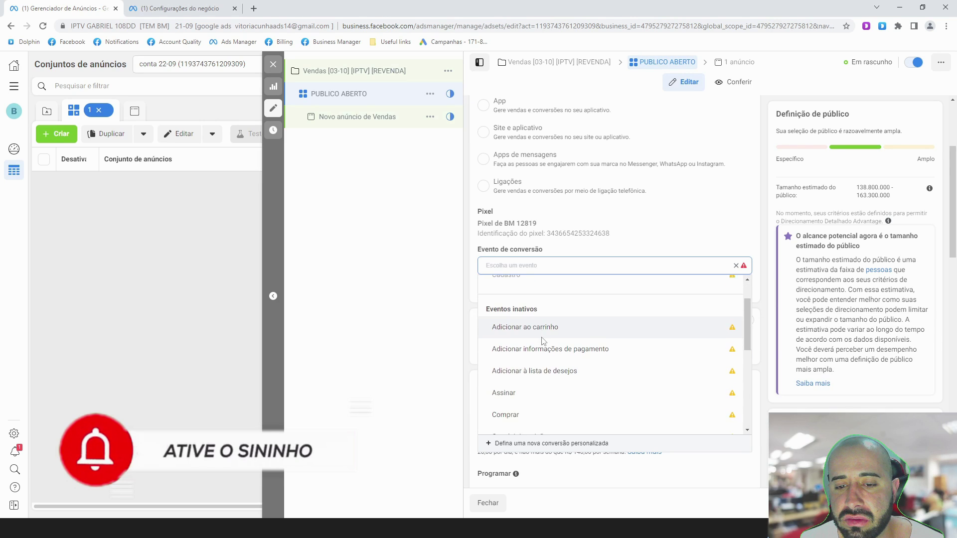
scroll(548, 394, down, 4)
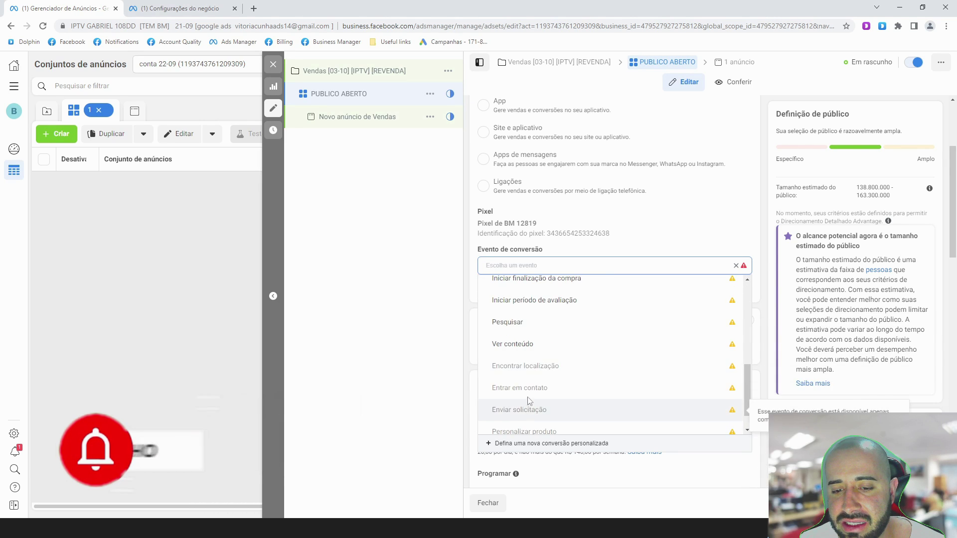
scroll(498, 349, down, 1)
text(C)
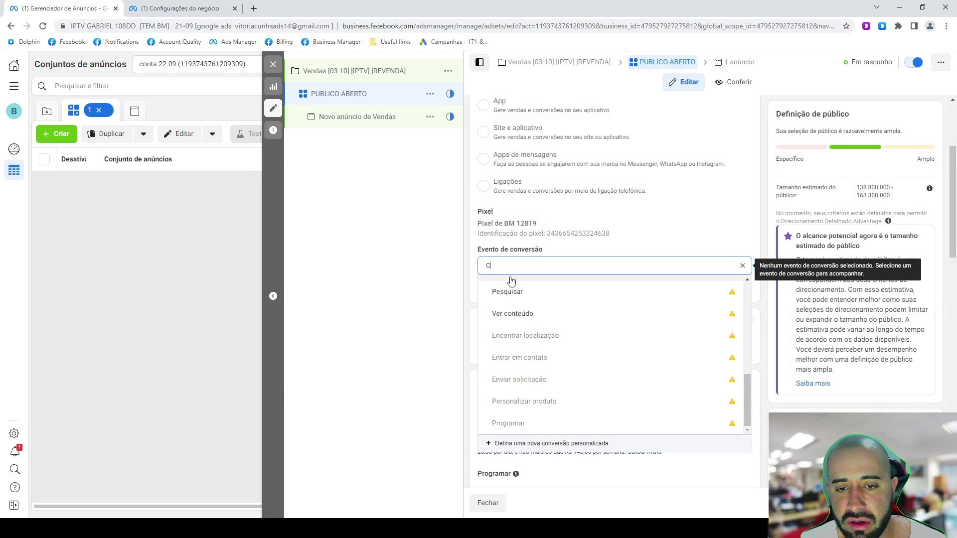
text(ADA)
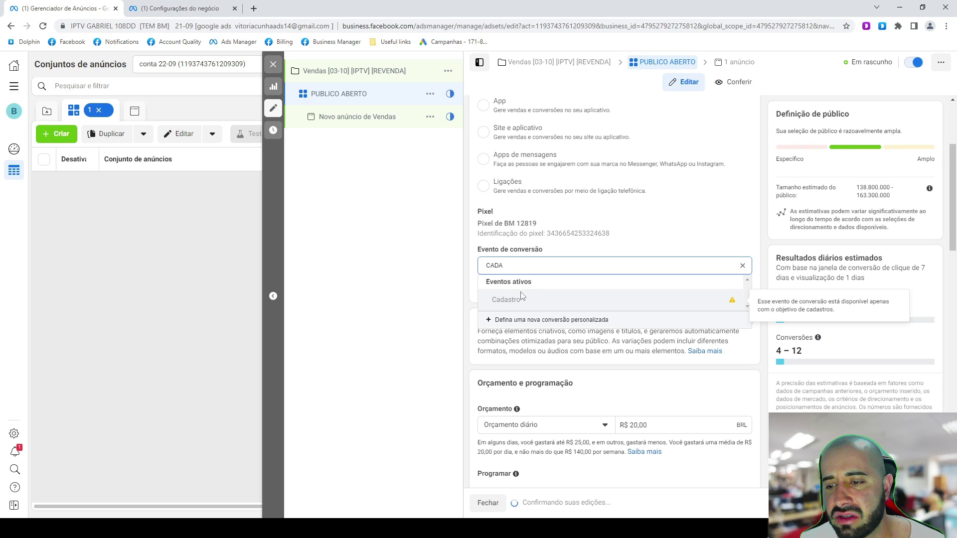
- Copy the name of the Vendas [03-10] [IPTV] [REVENDA] campaign from the campaigns list and delete that draft campaign
click(273, 64)
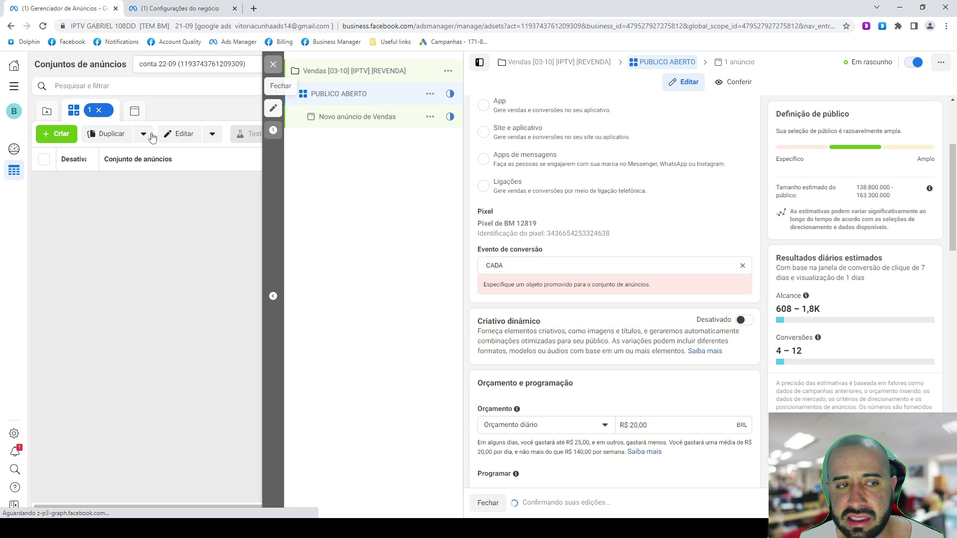
click(75, 109)
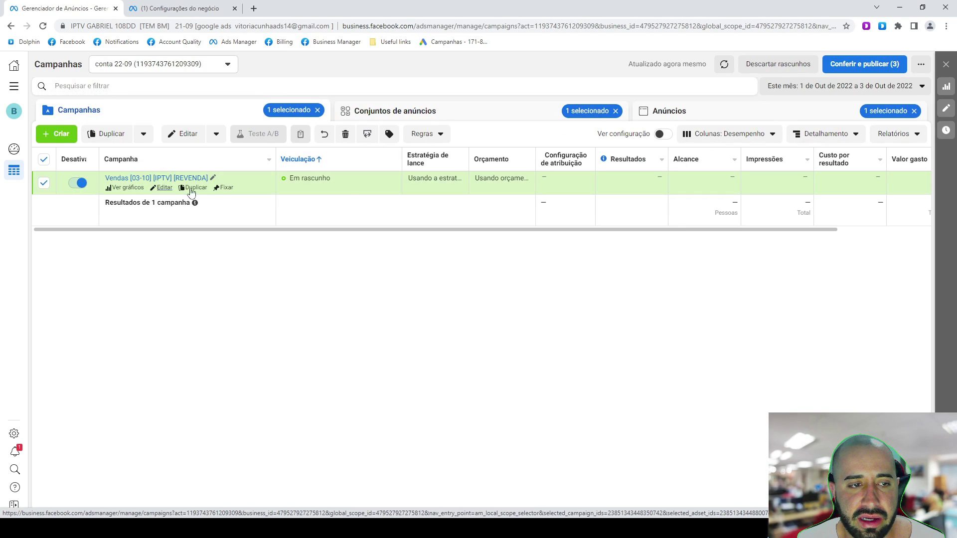
click(213, 178)
drag(224, 200, 97, 191)
key(ctrl+c)
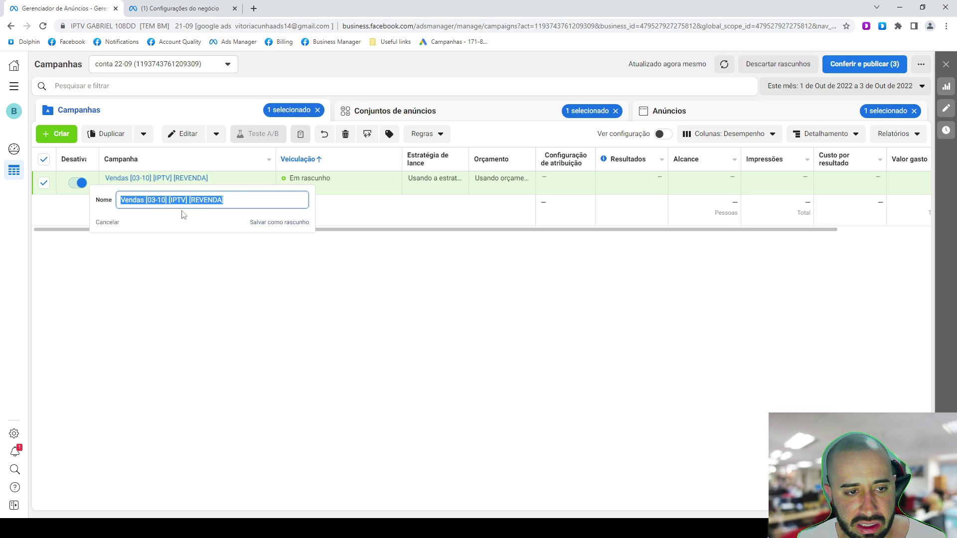
click(345, 133)
click(560, 232)
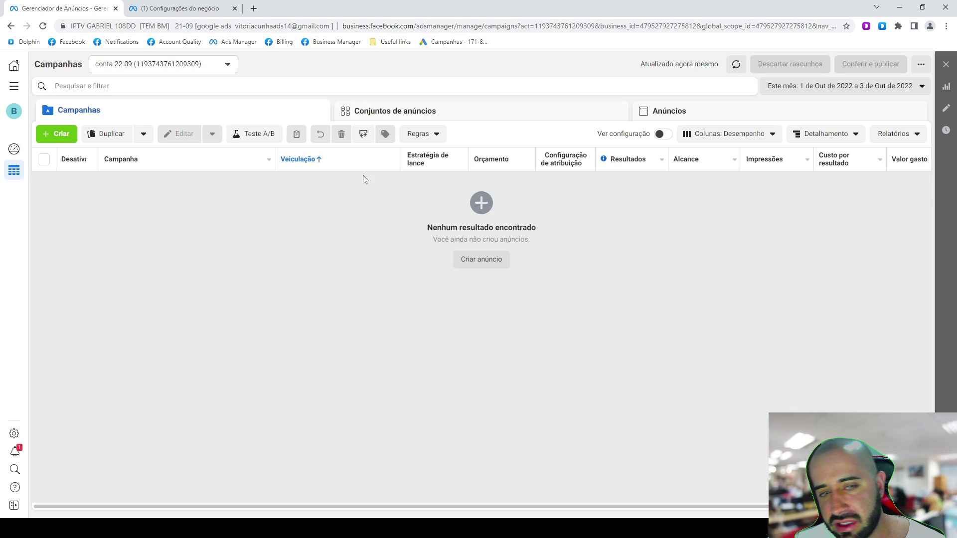
- Create a new campaign with the Cadastros objective
click(58, 134)
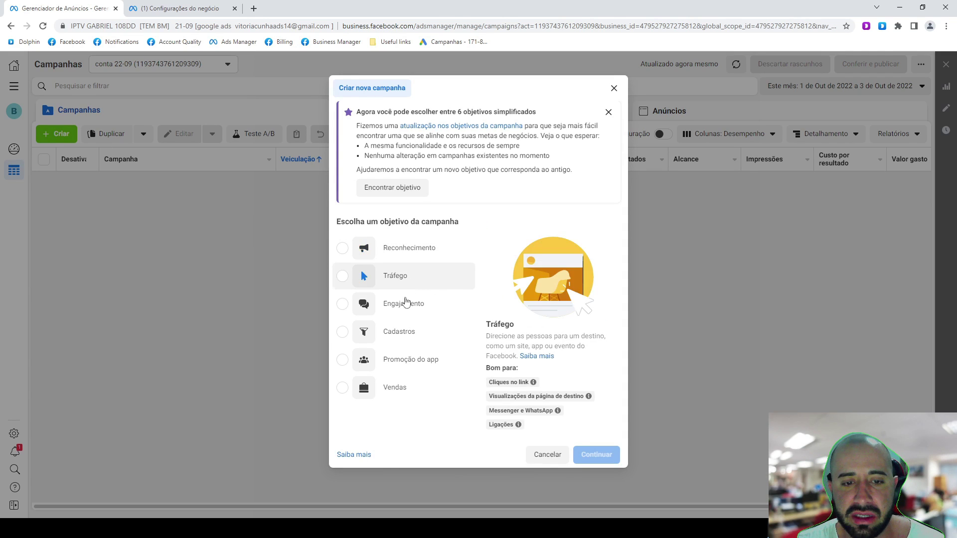
click(401, 341)
click(597, 468)
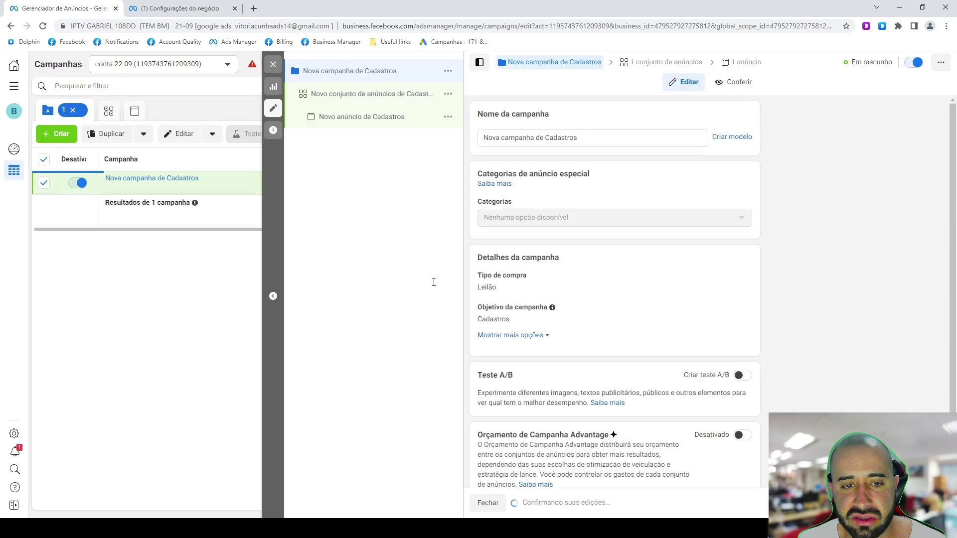
- Rename the campaign as CADASTRO [03-10] [IPTV] [REVENDA], reusing the copied name
click(547, 138)
key(ctrl+a)
key(ctrl+v)
drag(506, 138, 430, 138)
text(ca)
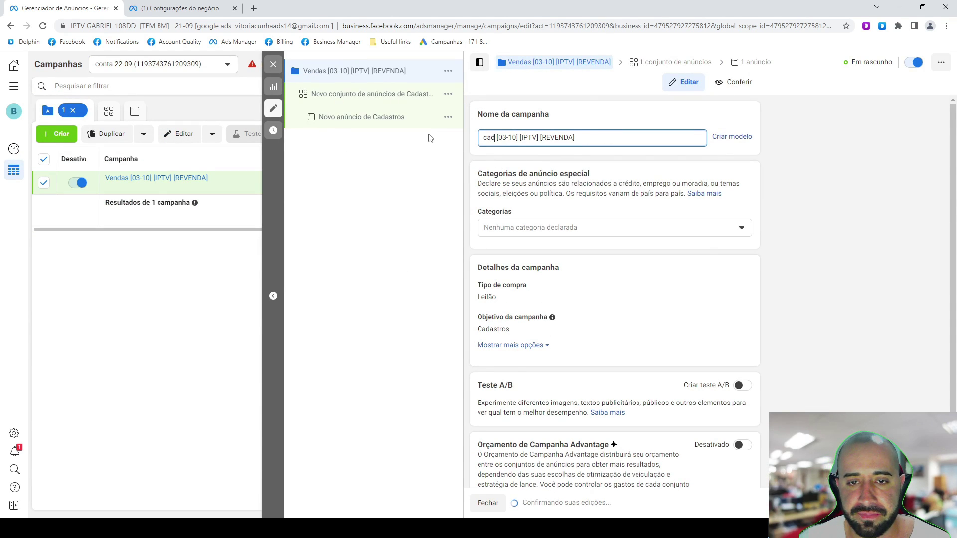
key(BackSpace)
key(BackSpace)
text(CADASTRO)
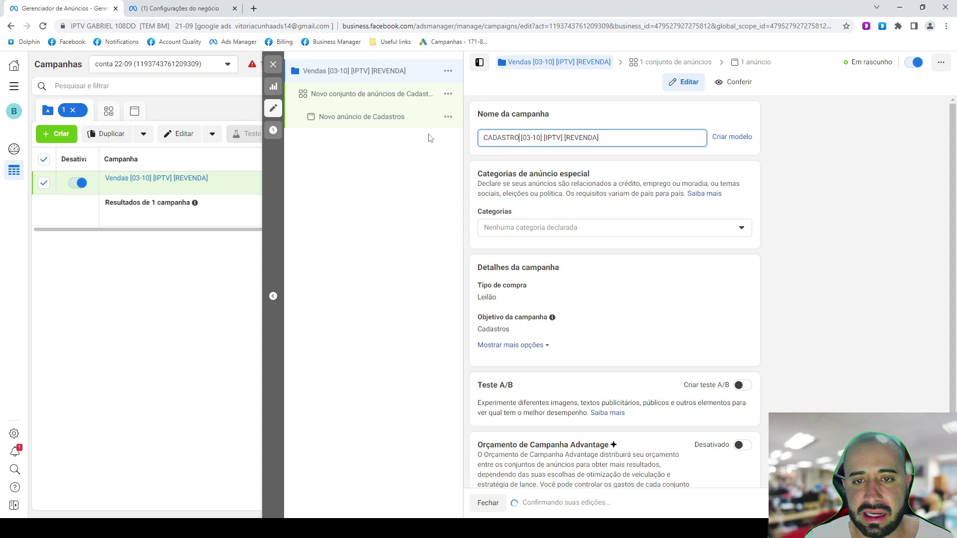
drag(570, 138, 641, 143)
click(402, 241)
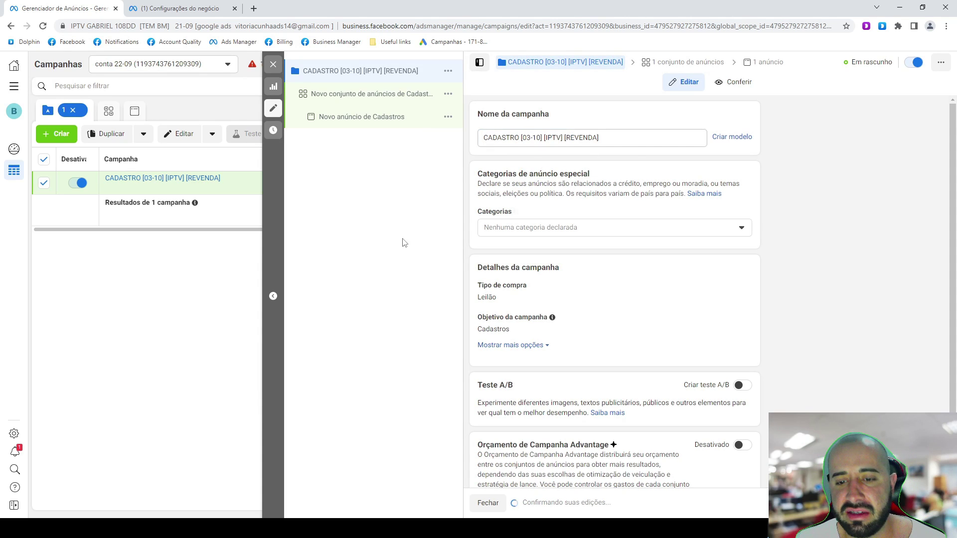
- Open the new campaign's ad set and rename it as PUB ABERTO
scroll(654, 334, down, 1)
click(371, 95)
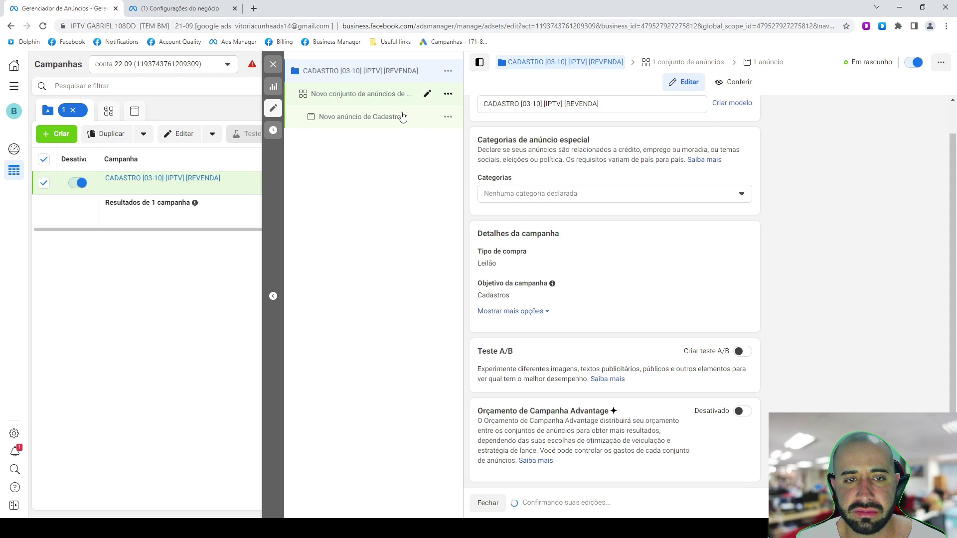
drag(612, 138, 470, 134)
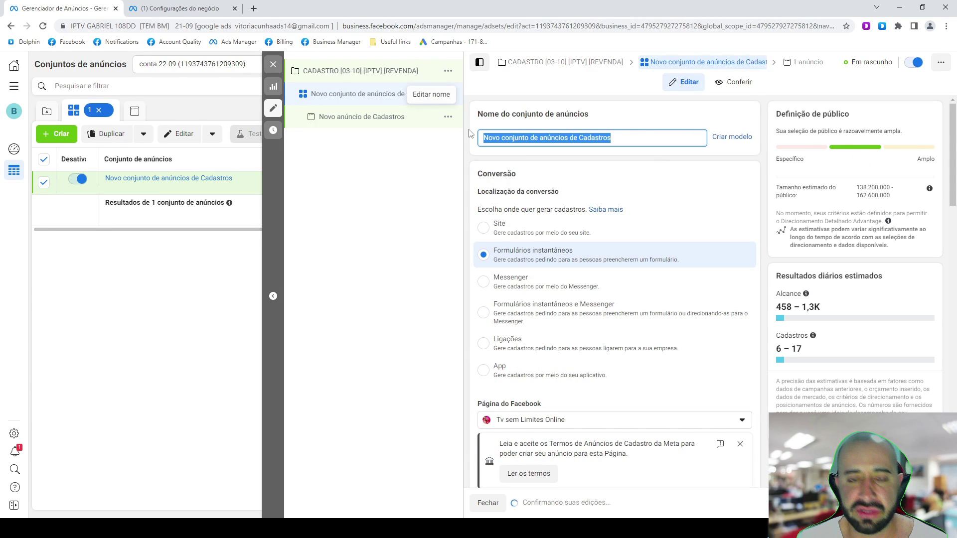
text(´PUB)
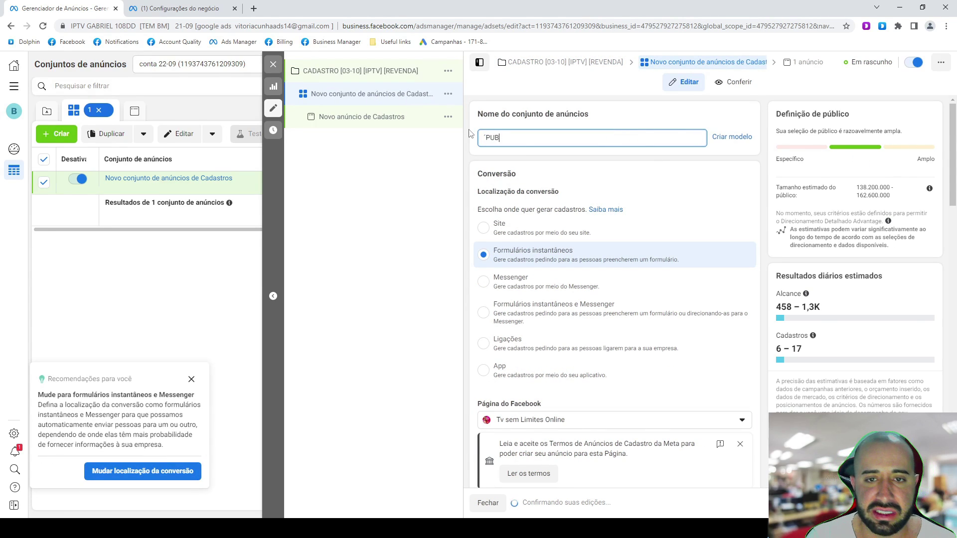
key(ctrl+a)
text(pub b)
key(ctrl+a)
text(PUB ABERTO)
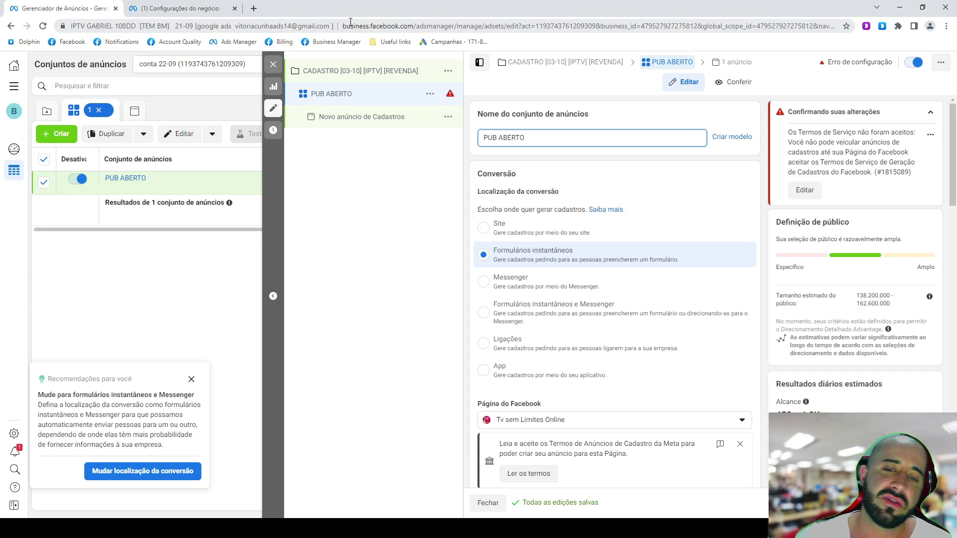
click(366, 252)
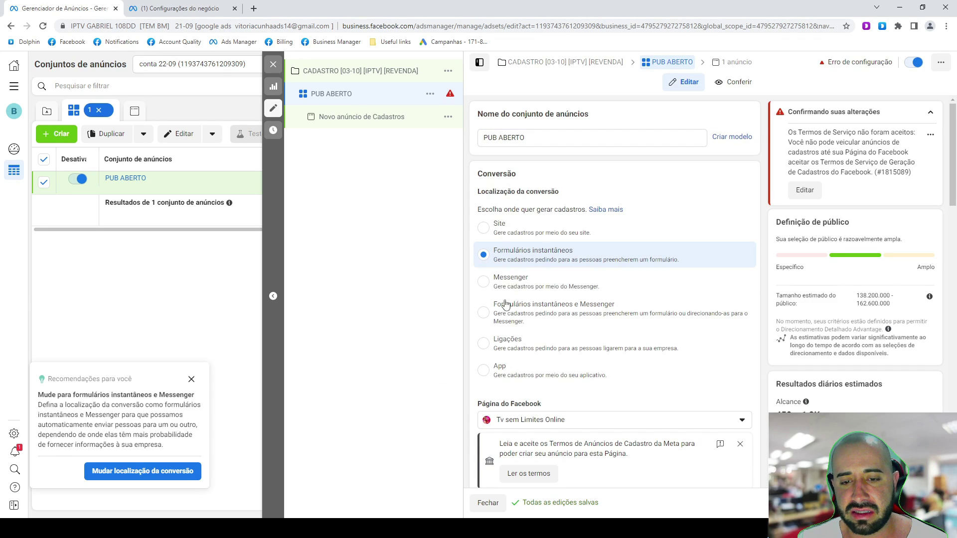
click(550, 138)
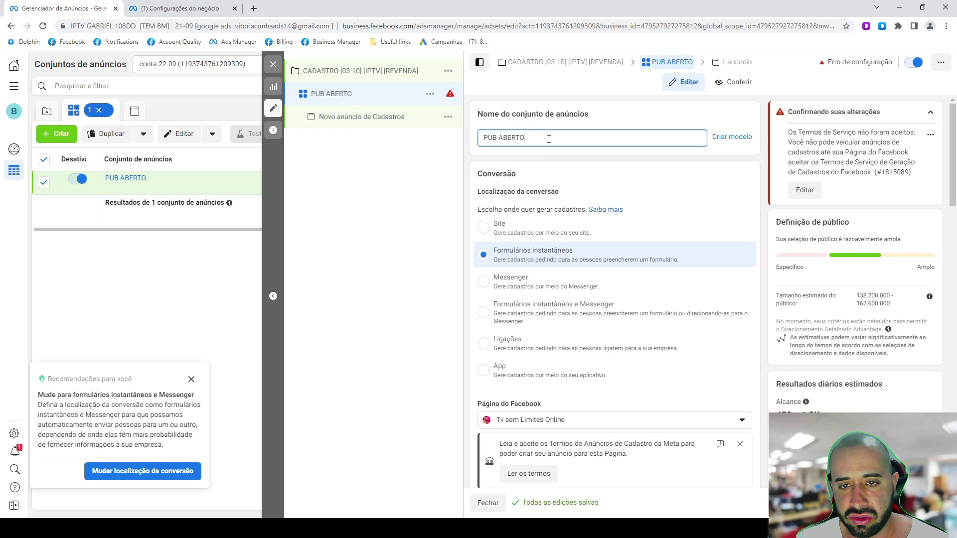
- Set the ad set's conversion location to Site and its conversion event to Cadastro
scroll(552, 267, down, 1)
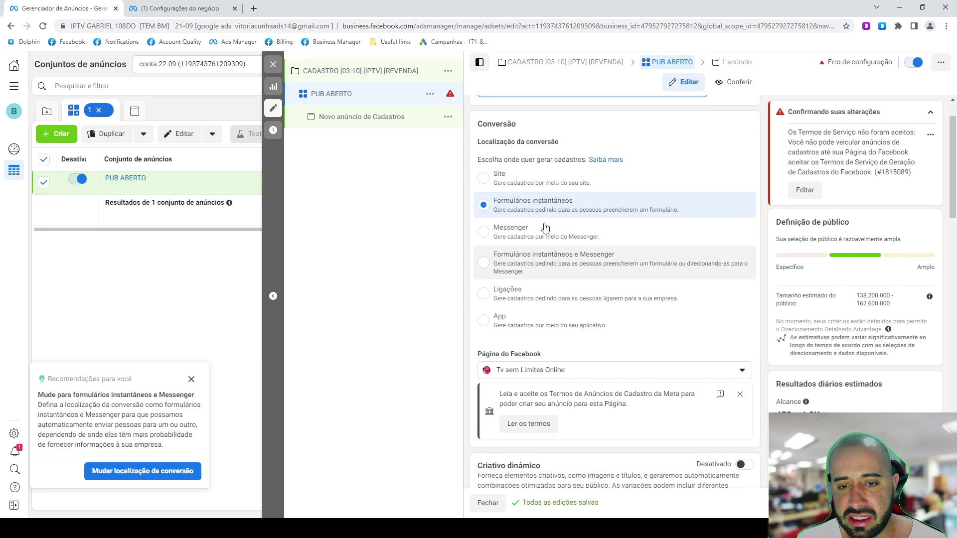
click(521, 178)
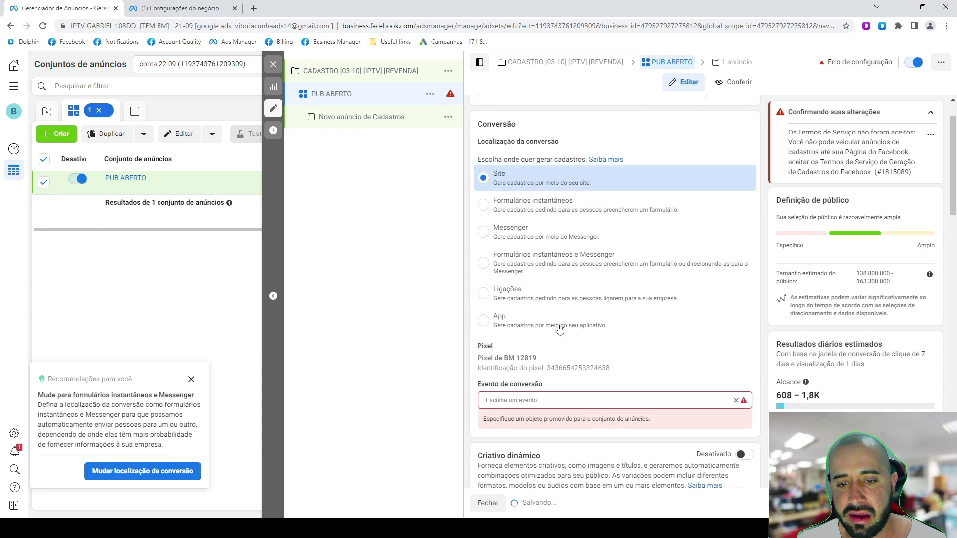
click(555, 400)
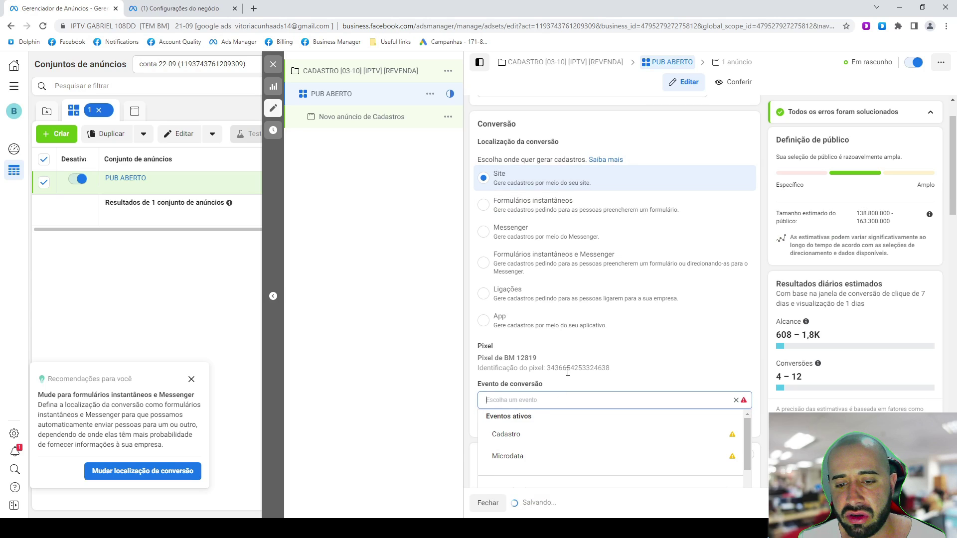
click(519, 440)
- Examine the ad set's daily budget, schedule and audience settings
scroll(590, 280, down, 8)
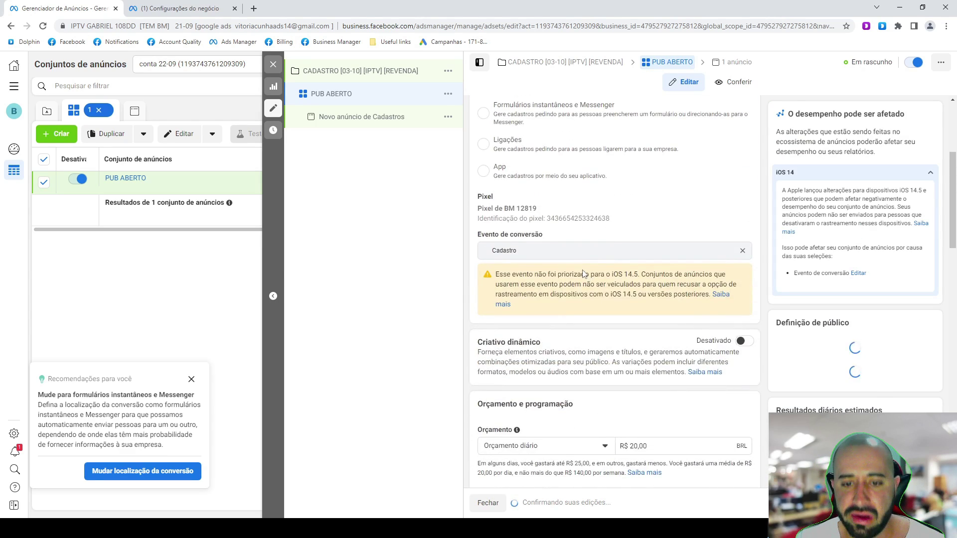
click(660, 201)
click(641, 223)
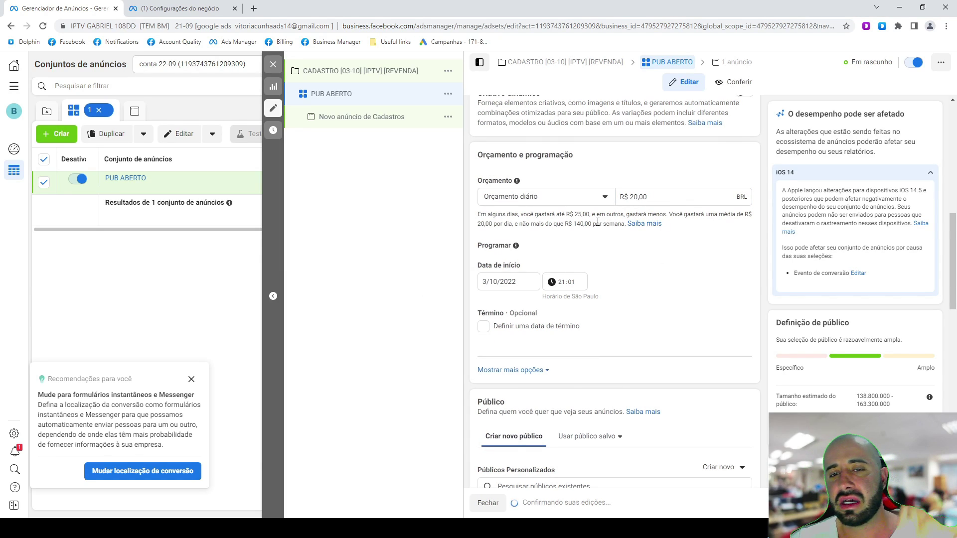
click(658, 196)
click(339, 199)
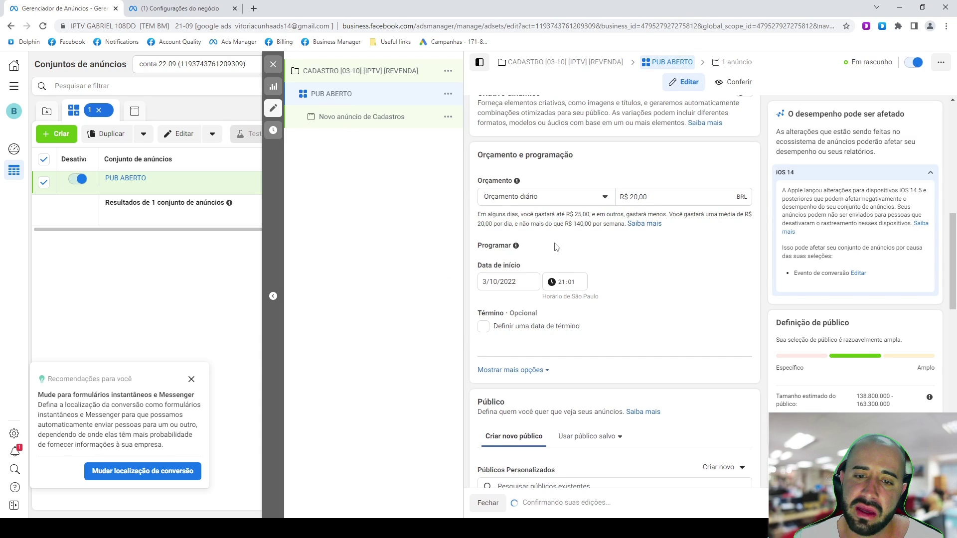
scroll(550, 242, down, 5)
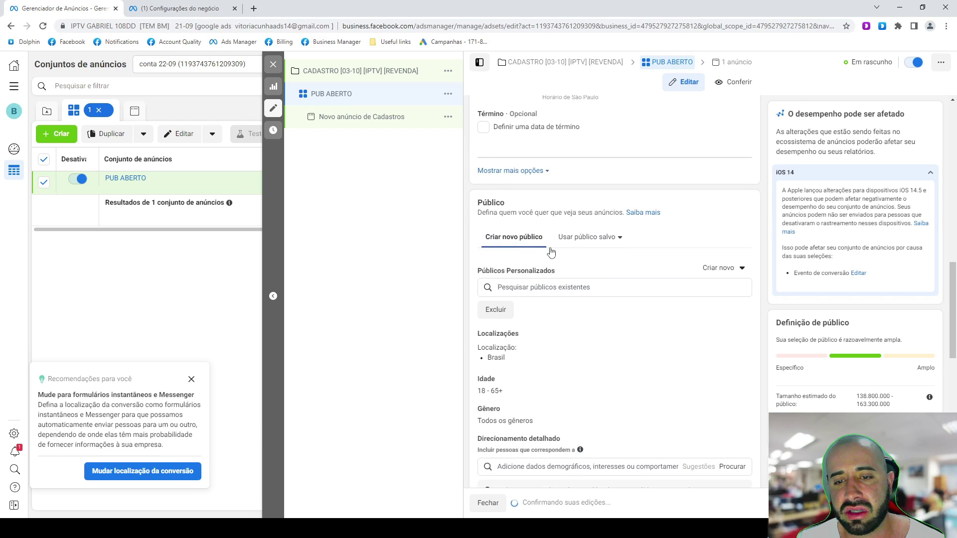
- Switch the PUB ABERTO ad set's placements to Posicionamentos manuais
scroll(552, 251, down, 2)
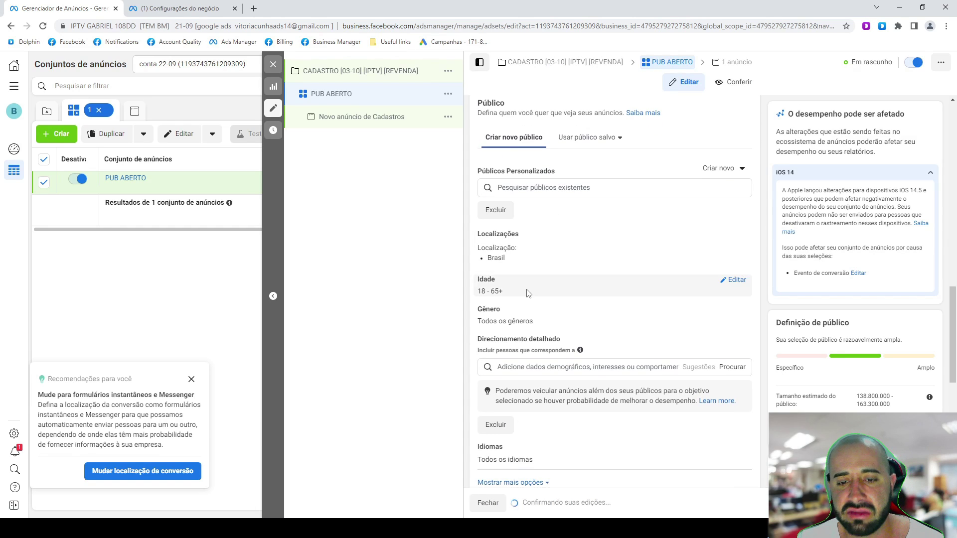
scroll(546, 325, down, 6)
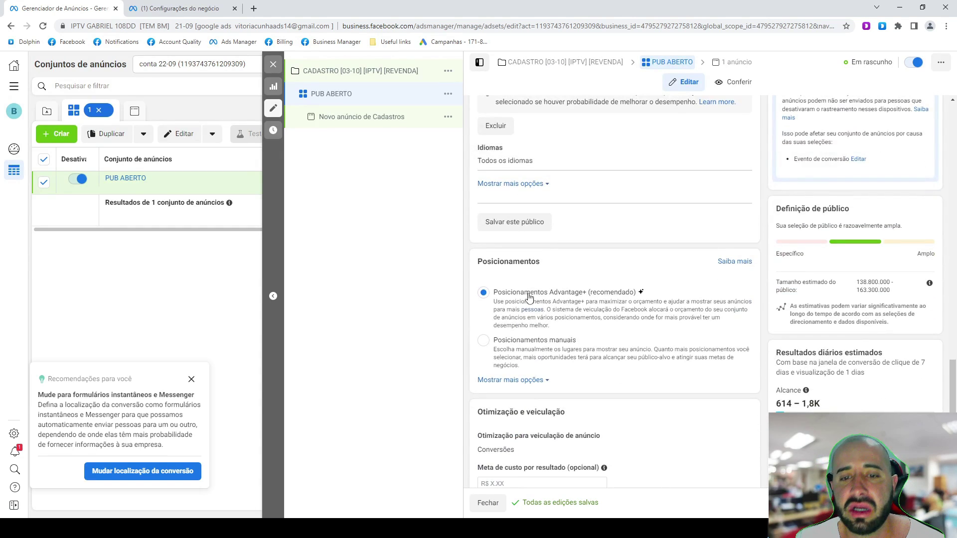
click(546, 344)
scroll(553, 275, down, 4)
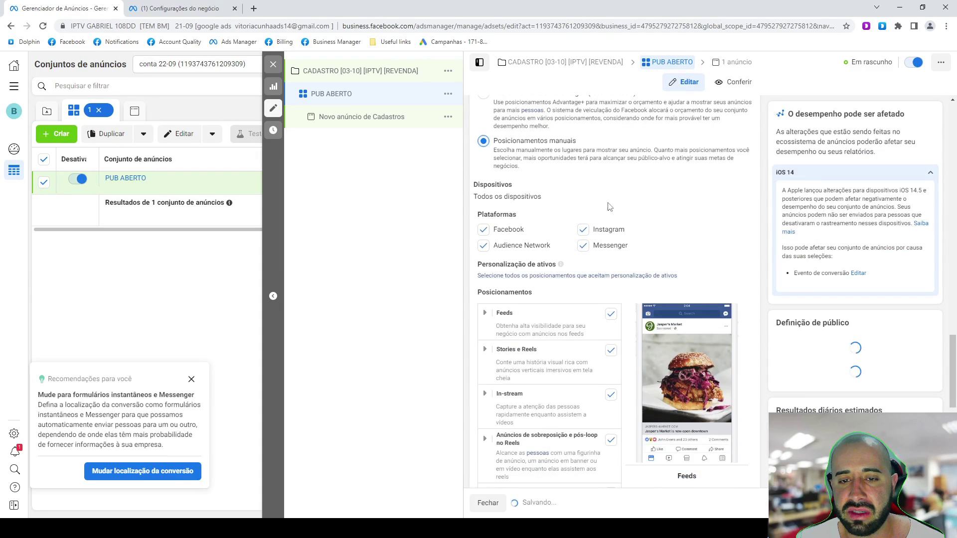
- Limit the manual placements to Celular devices and exclude the Audience Network and Messenger platforms
click(737, 192)
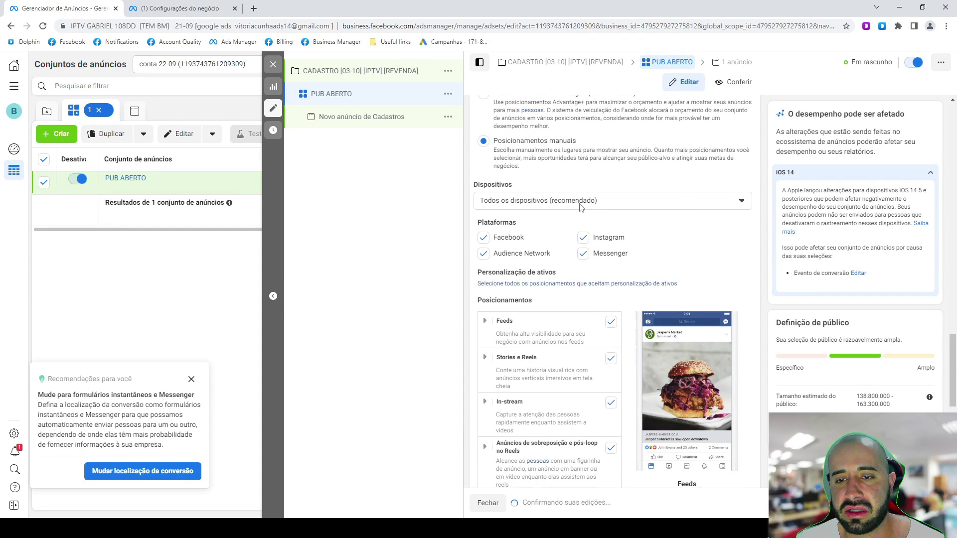
click(581, 208)
click(482, 242)
click(450, 237)
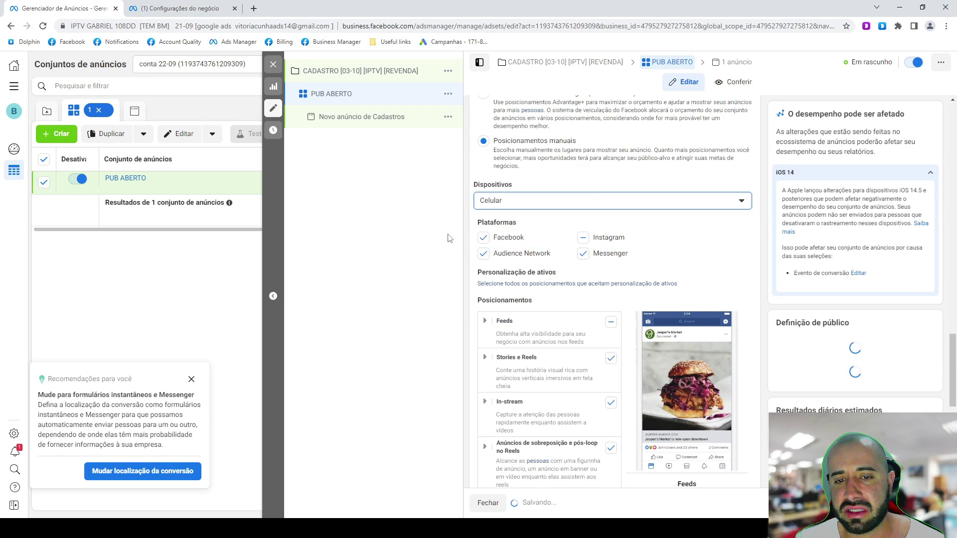
click(483, 253)
click(583, 253)
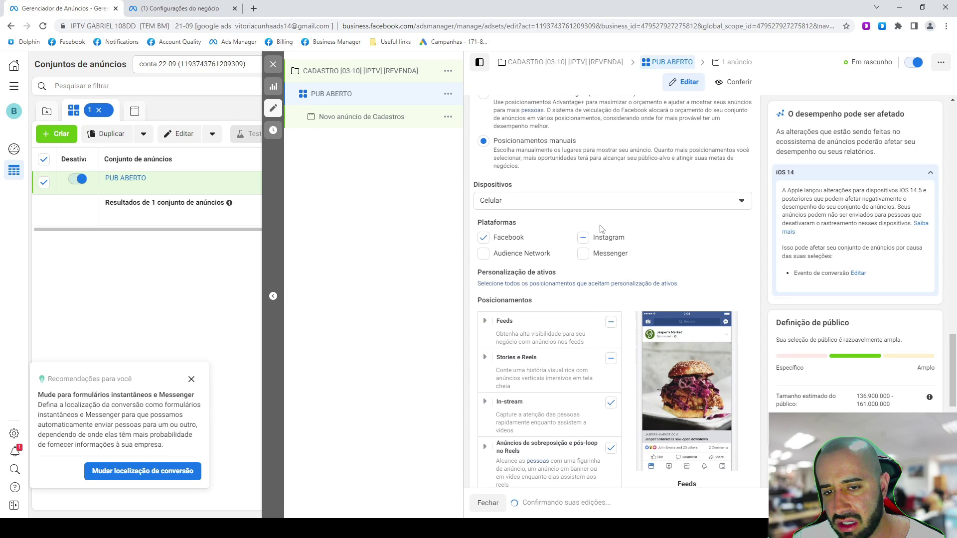
click(254, 8)
text(Vendas [03-10] [IPTV] [REVENDA])
key(ctrl+a)
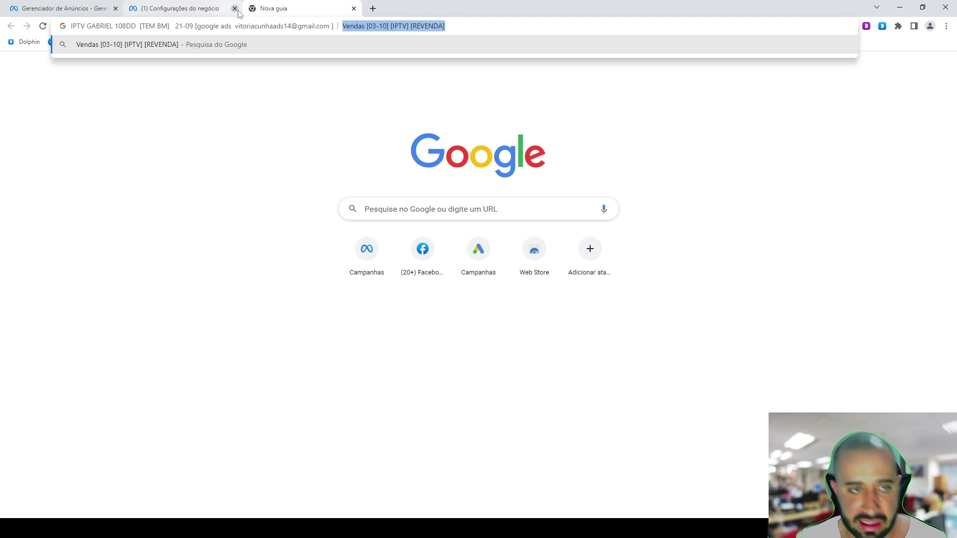
key(BackSpace)
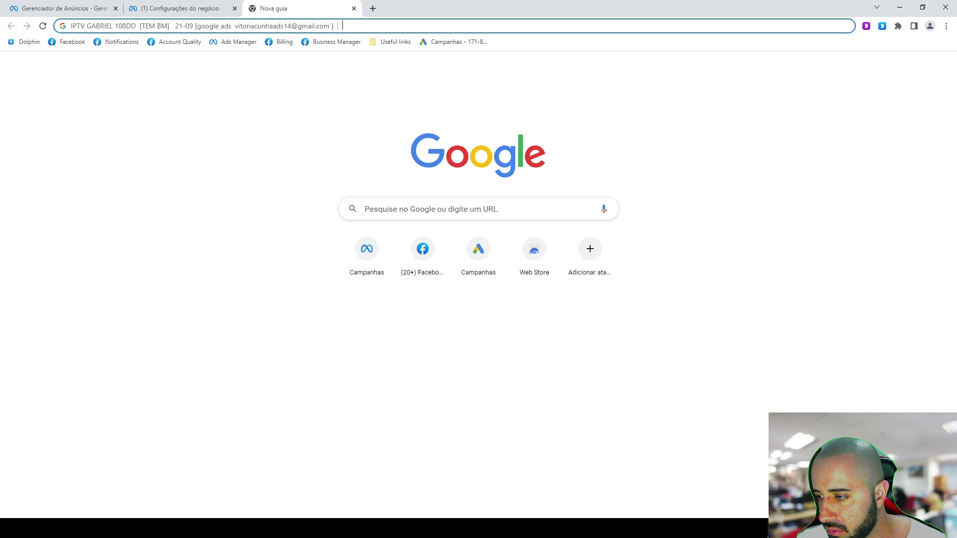
key(alt+Tab)
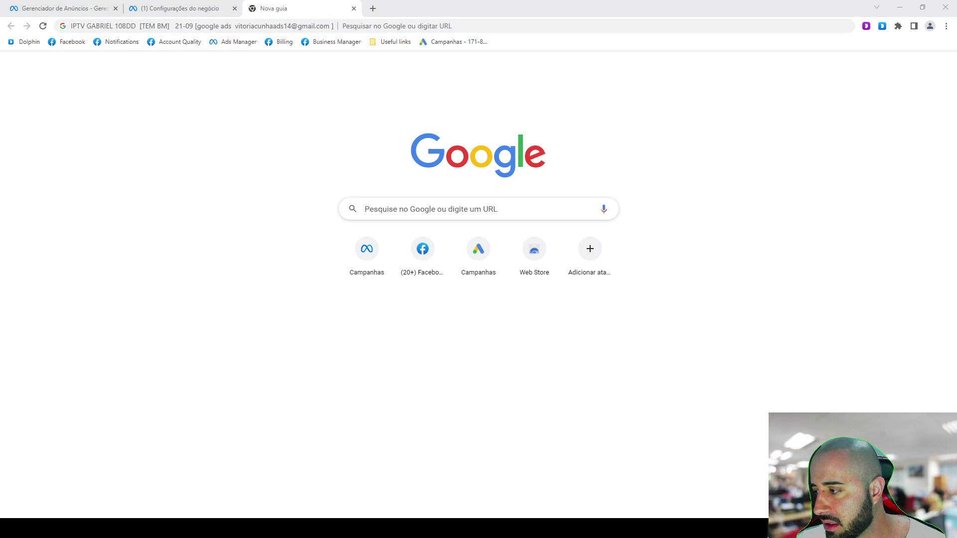
click(389, 25)
text(http://tvseriesefilmes.com/)
key(Return)
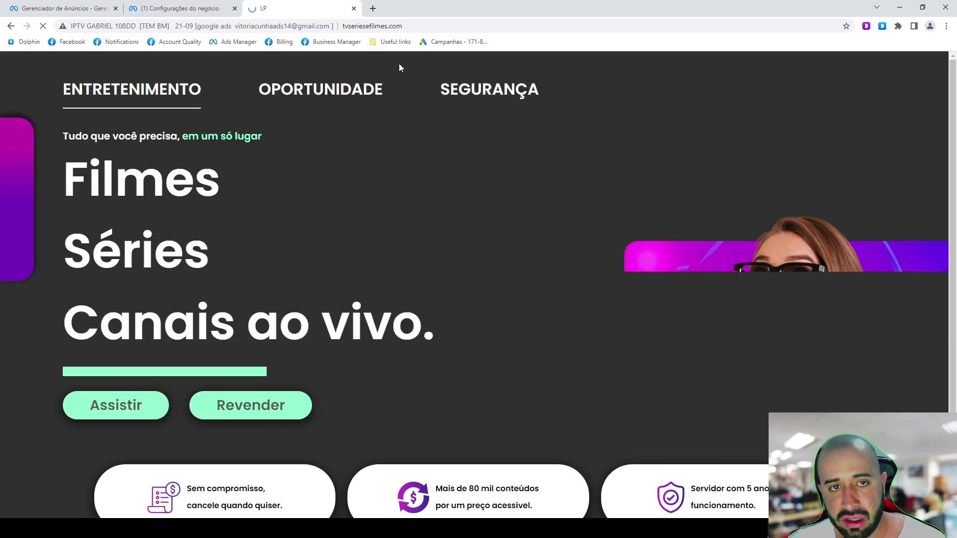
scroll(410, 86, down, 1)
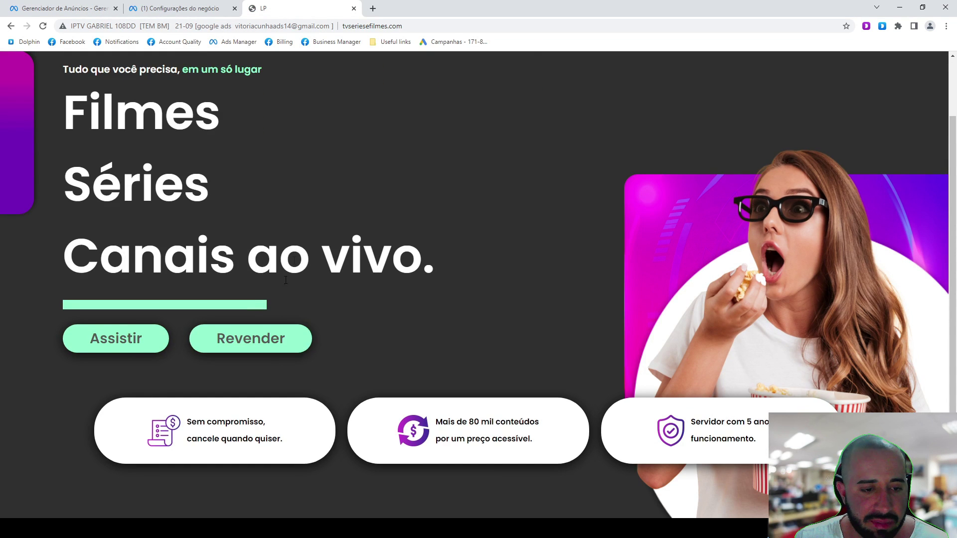
- Follow the landing page's Assistir link in a separate tab and close that tab again
click(123, 342)
key(ctrl+shift+Tab)
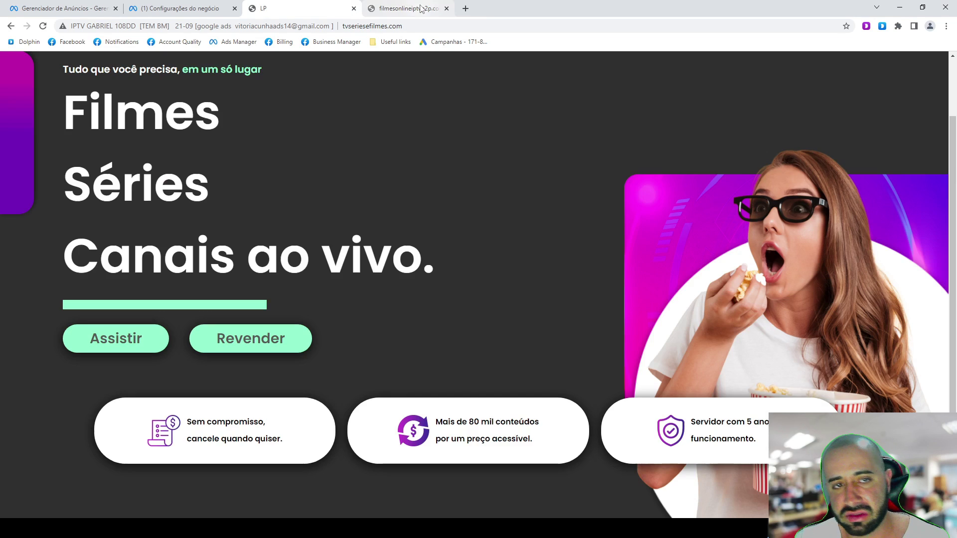
click(446, 9)
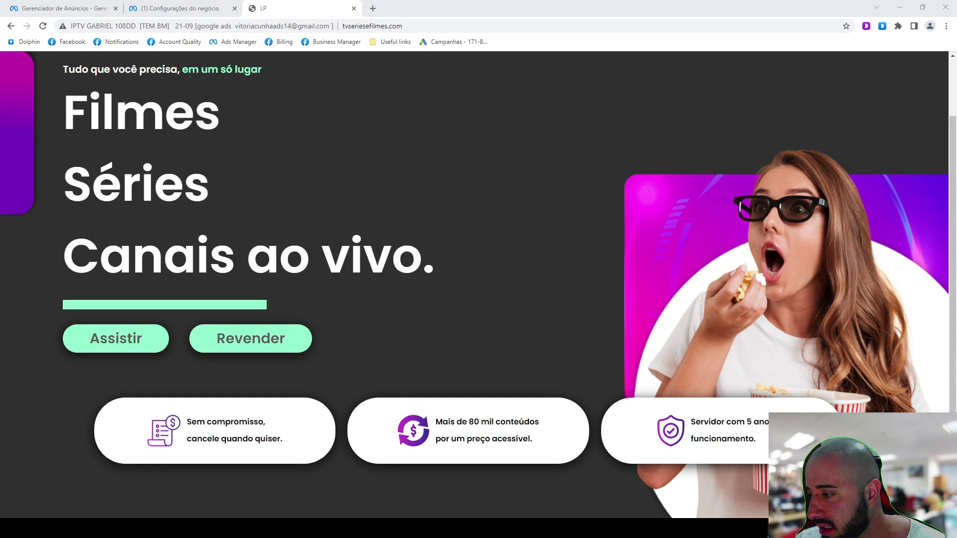
click(364, 26)
text(http://revenderiptvp2p.com)
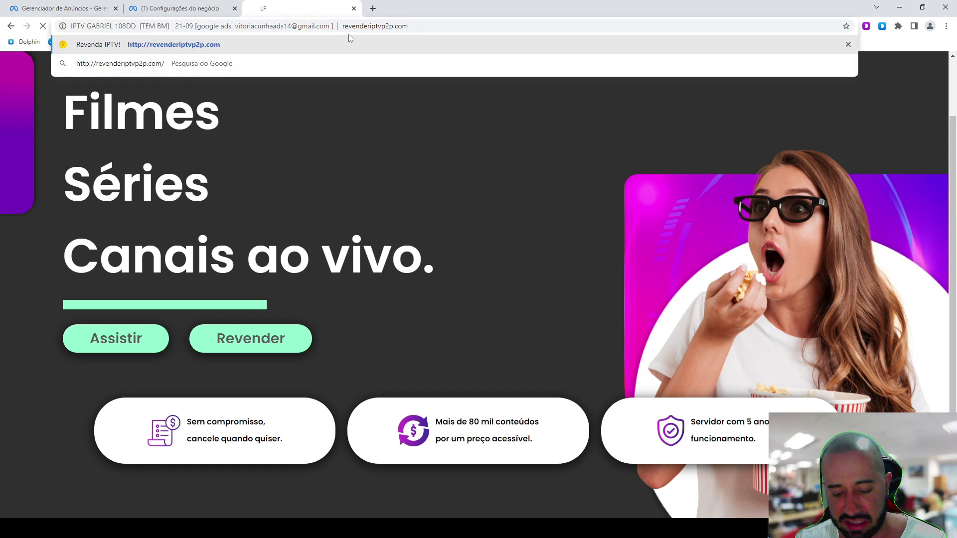
key(Return)
click(159, 367)
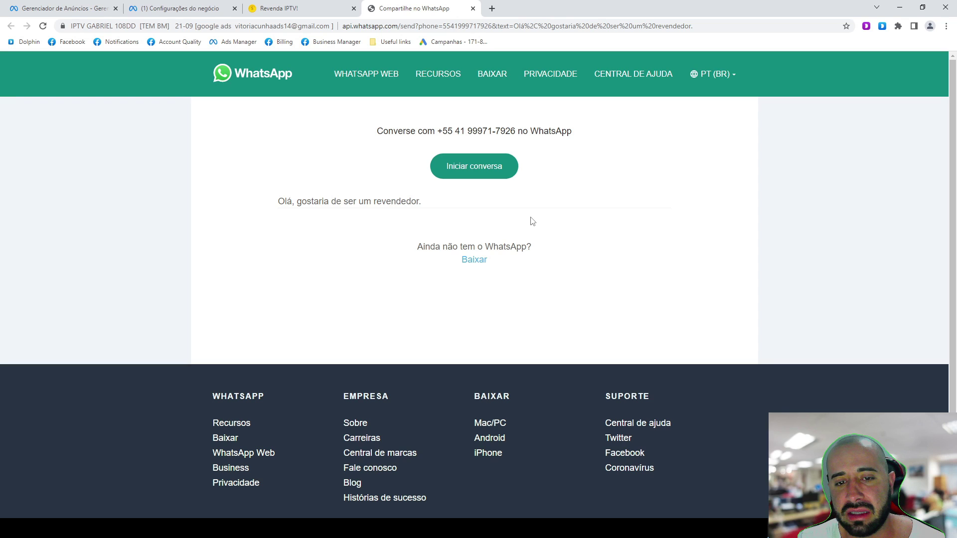
- Back in the ad set, exclude Facebook Marketplace, Feeds de vídeo do Facebook, Explorar do Instagram and Feed de grupos do Facebook from the Feeds placements
click(311, 7)
click(182, 7)
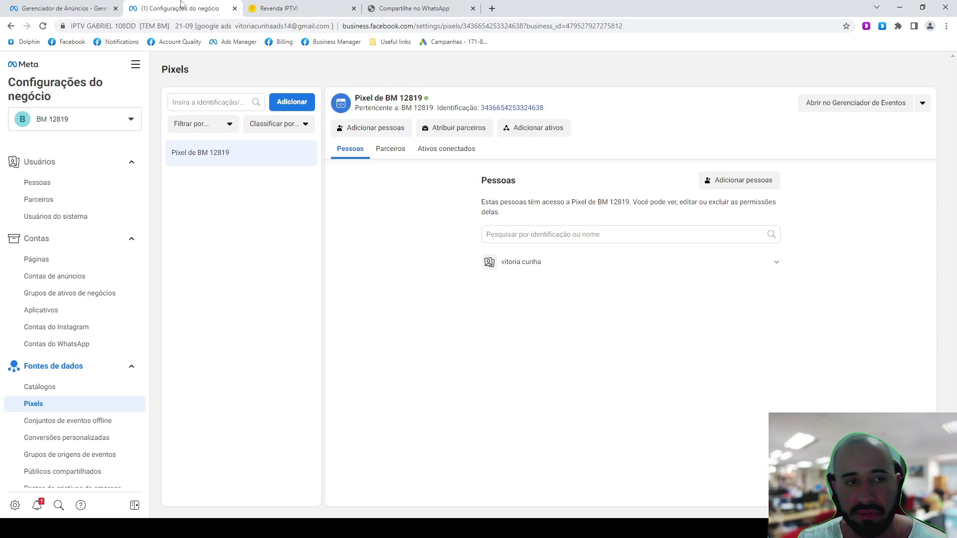
click(88, 6)
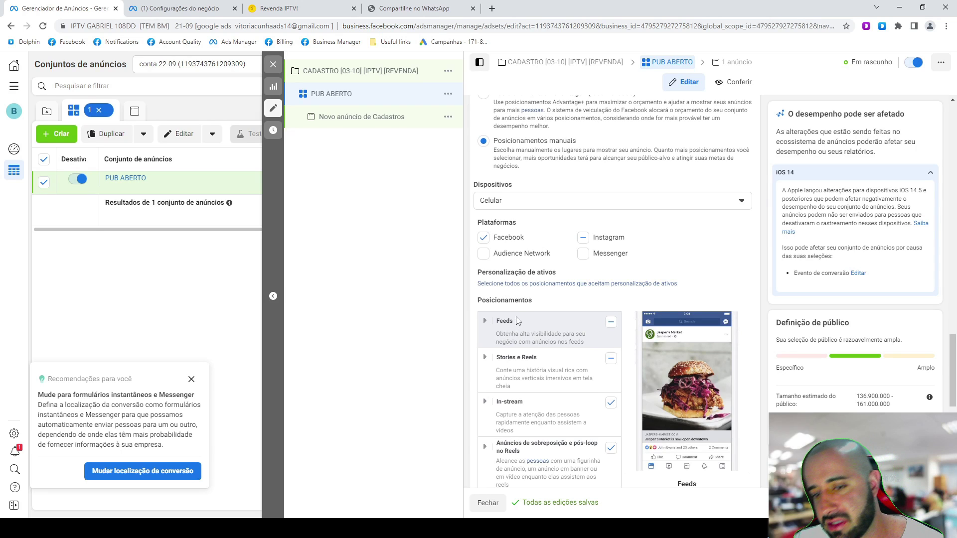
scroll(517, 322, down, 3)
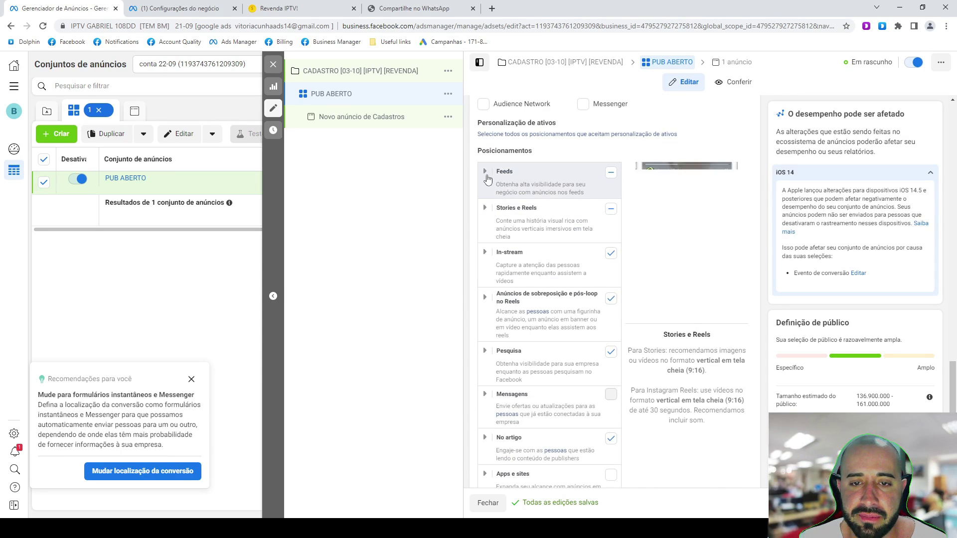
click(486, 174)
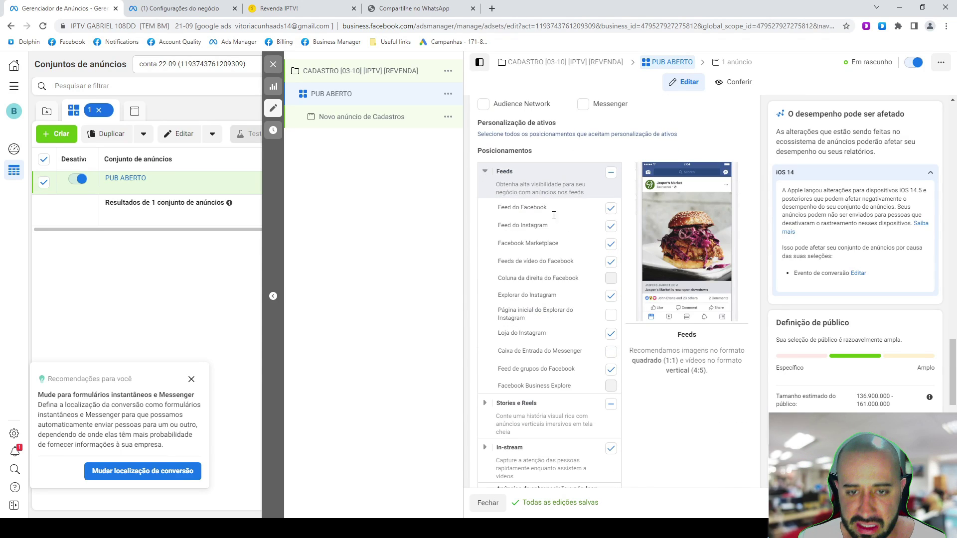
click(611, 262)
click(611, 296)
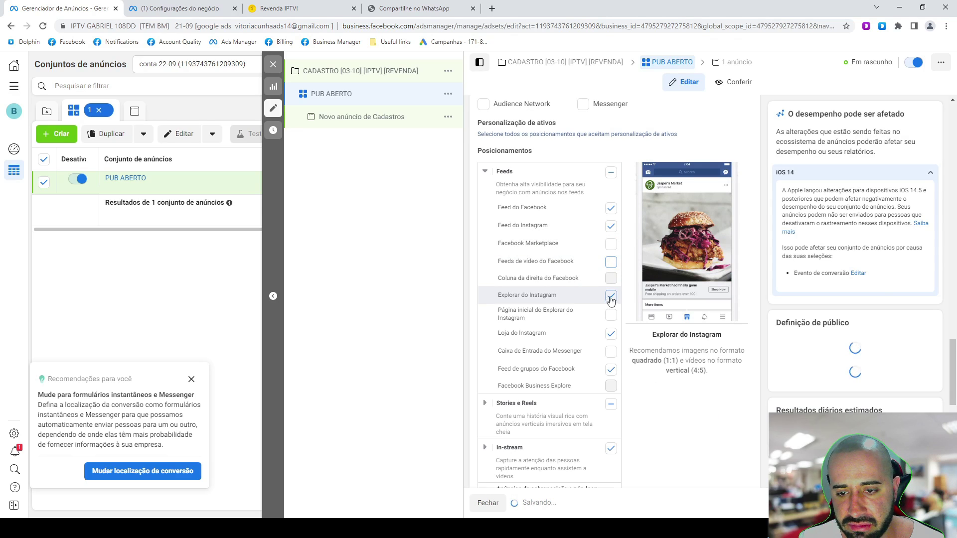
click(611, 370)
- Exclude Instagram Reels and Facebook Reels from the Stories e Reels placements
scroll(536, 218, down, 5)
click(485, 163)
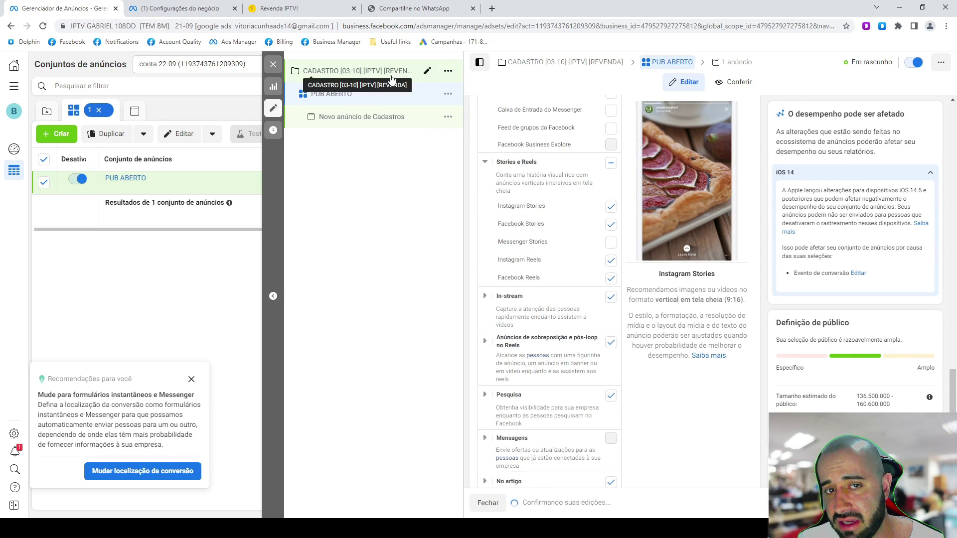
click(612, 279)
click(568, 254)
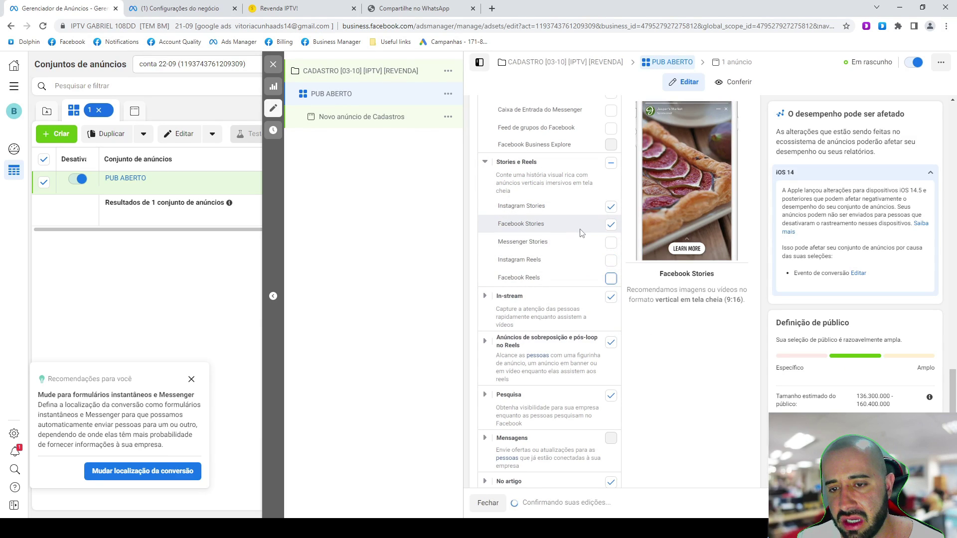
- Exclude the In-stream, Anúncios de sobreposição e pós-loop no Reels, Pesquisa and No artigo placements
scroll(581, 254, down, 1)
click(612, 249)
click(612, 295)
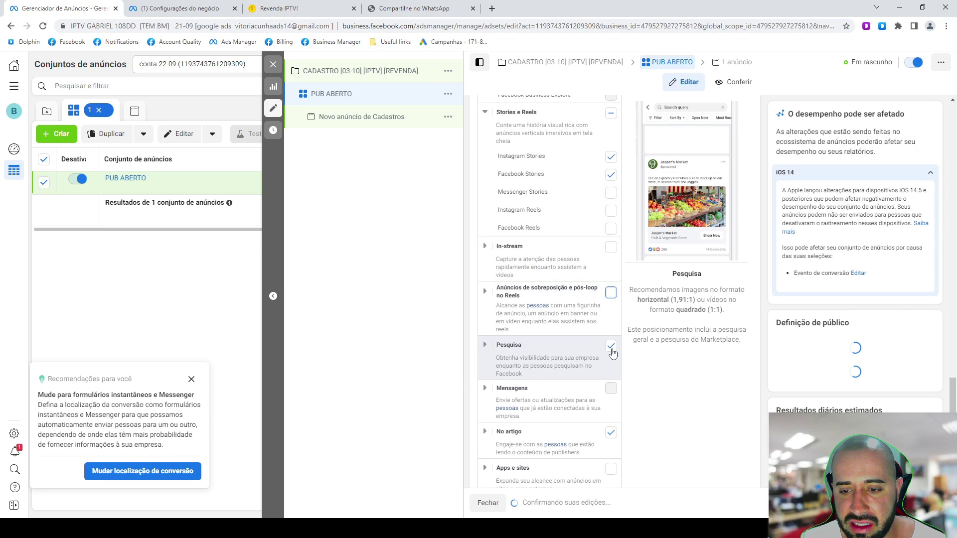
click(611, 346)
click(611, 433)
scroll(560, 260, down, 5)
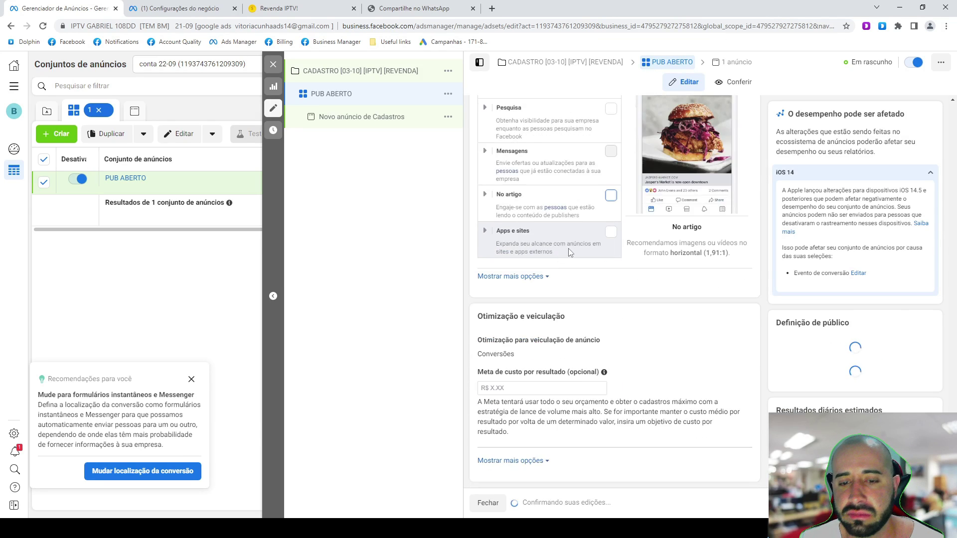
- Open the ad Novo anúncio de Cadastros and examine its identity, format and creative settings
click(333, 117)
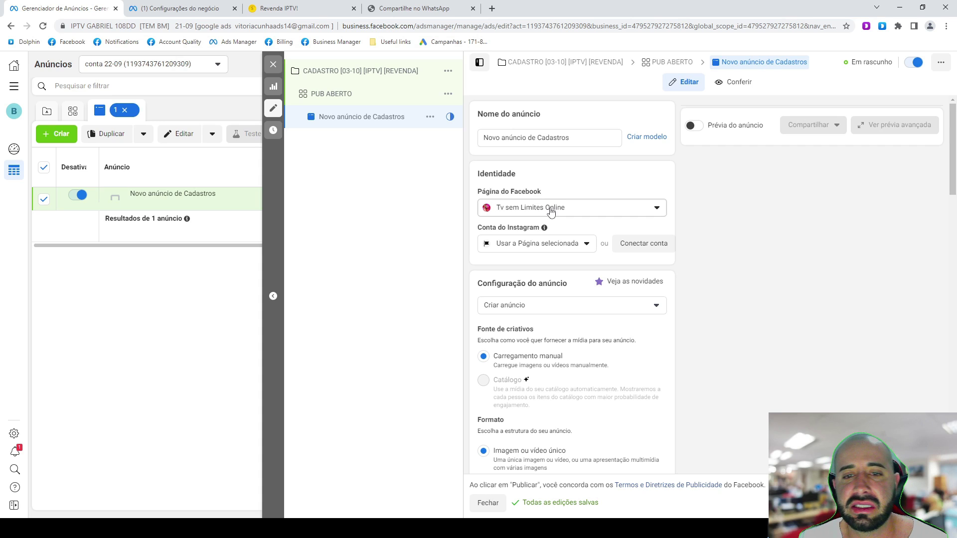
scroll(567, 267, down, 6)
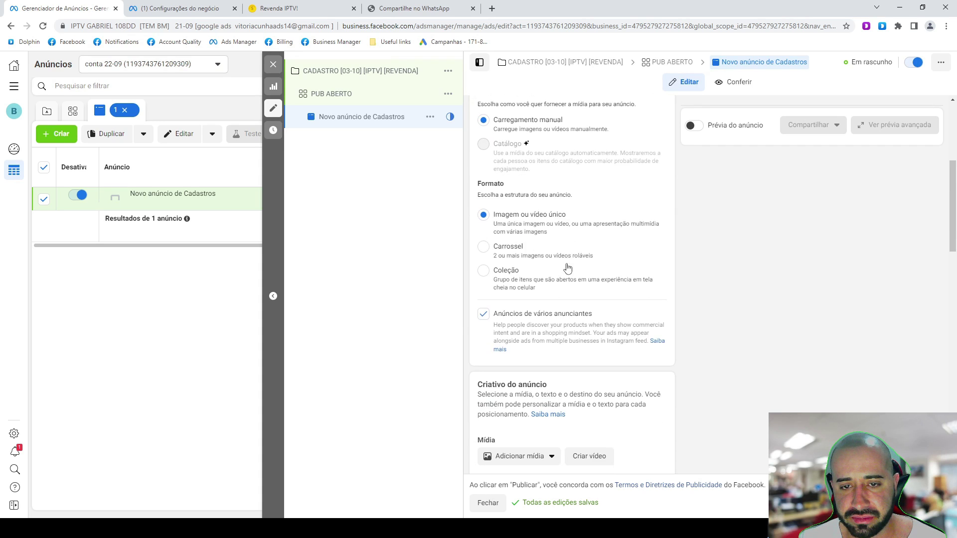
scroll(567, 268, up, 4)
scroll(568, 279, down, 7)
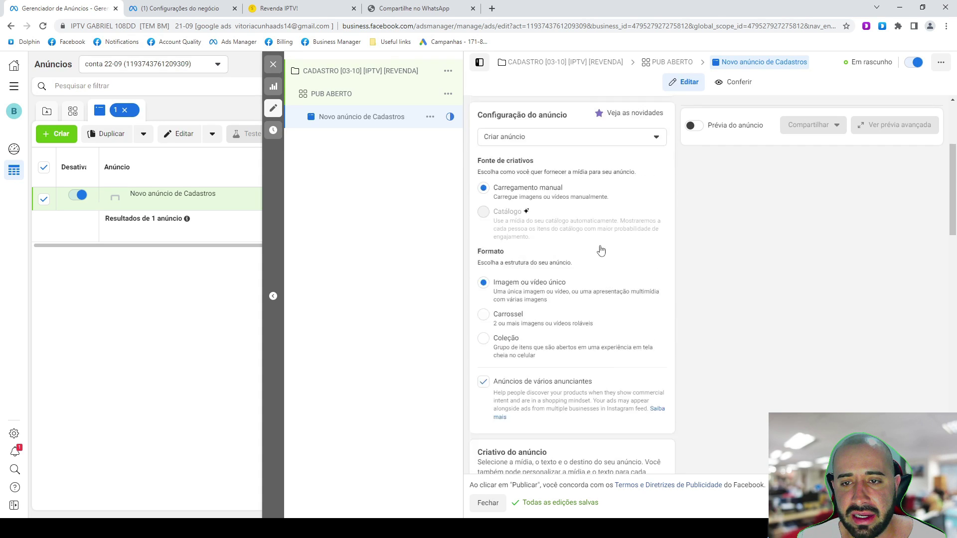
click(538, 194)
click(524, 216)
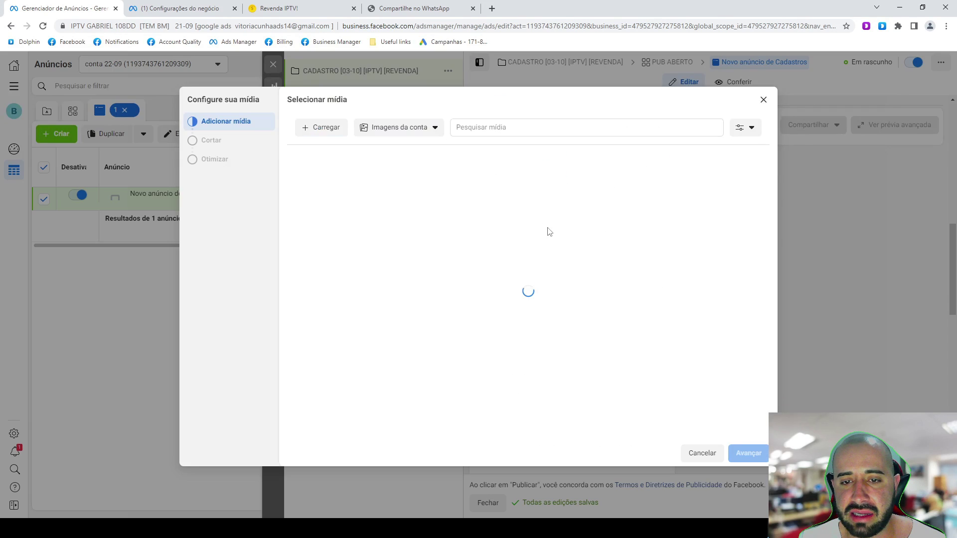
click(764, 101)
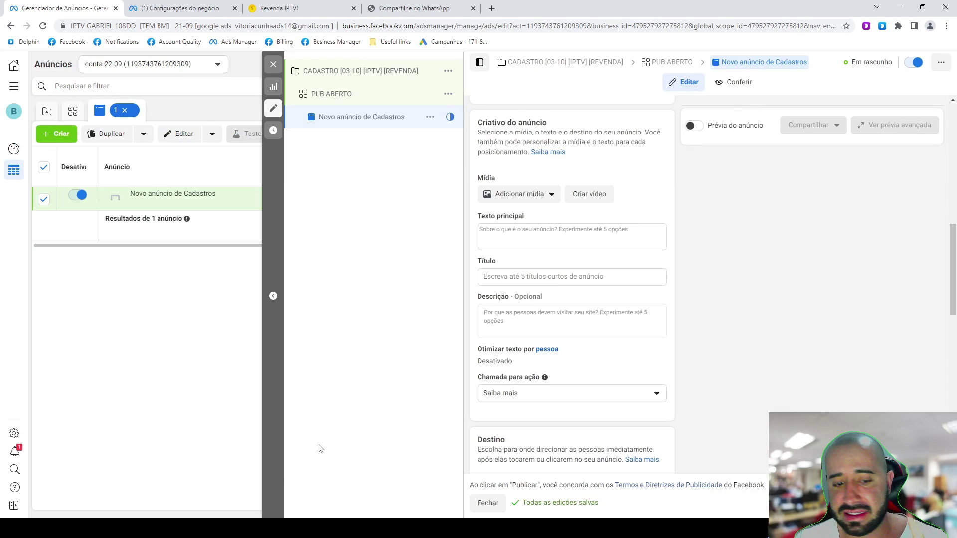
key(alt+Tab)
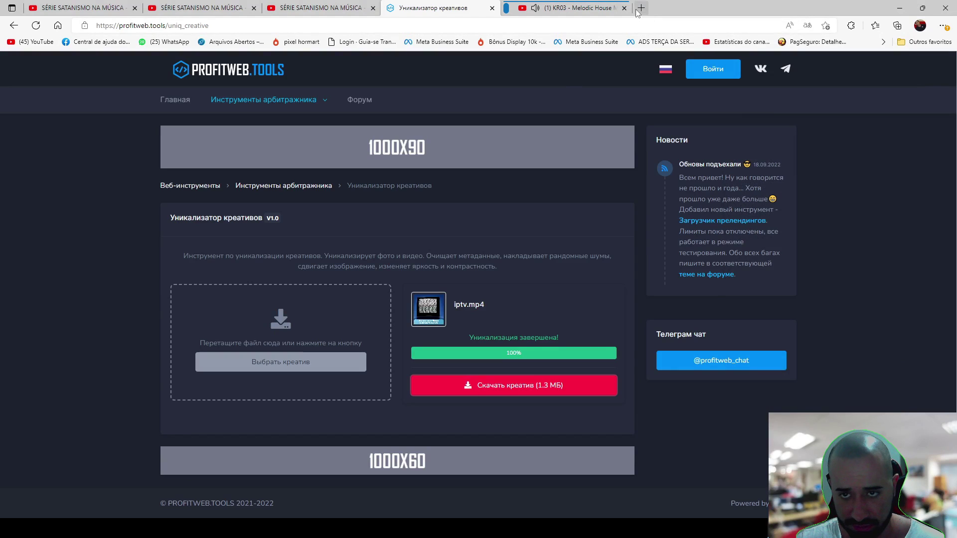
click(641, 11)
text(https://clarifai.com/clarifai/main/models/moderation-recognition)
key(Return)
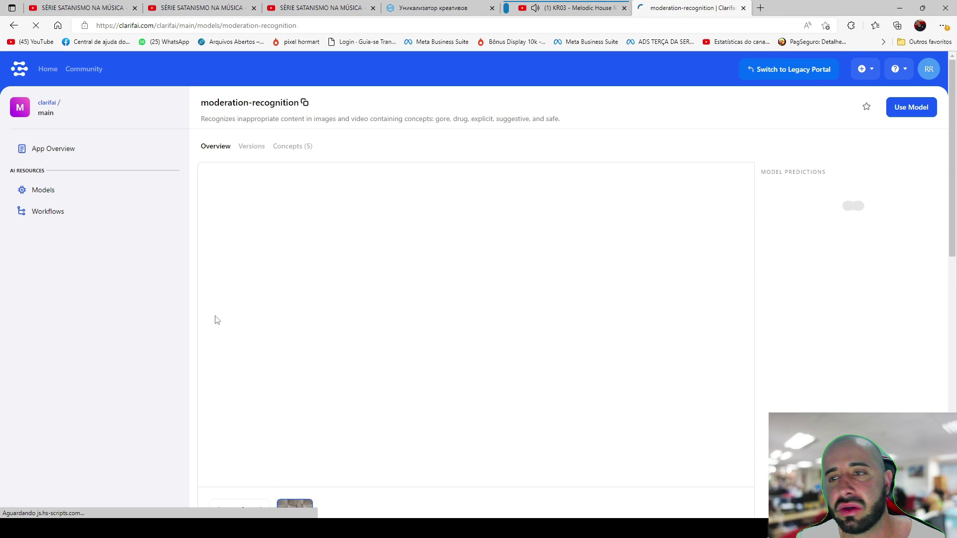
scroll(490, 259, down, 1)
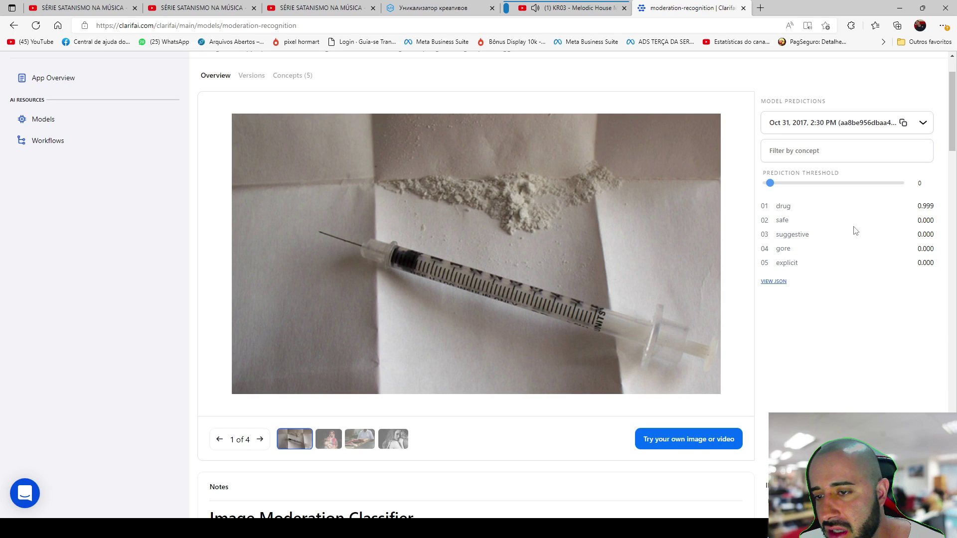
- Upload the #assineIPTV image creative to the moderation-recognition model for a content check
click(687, 440)
click(472, 306)
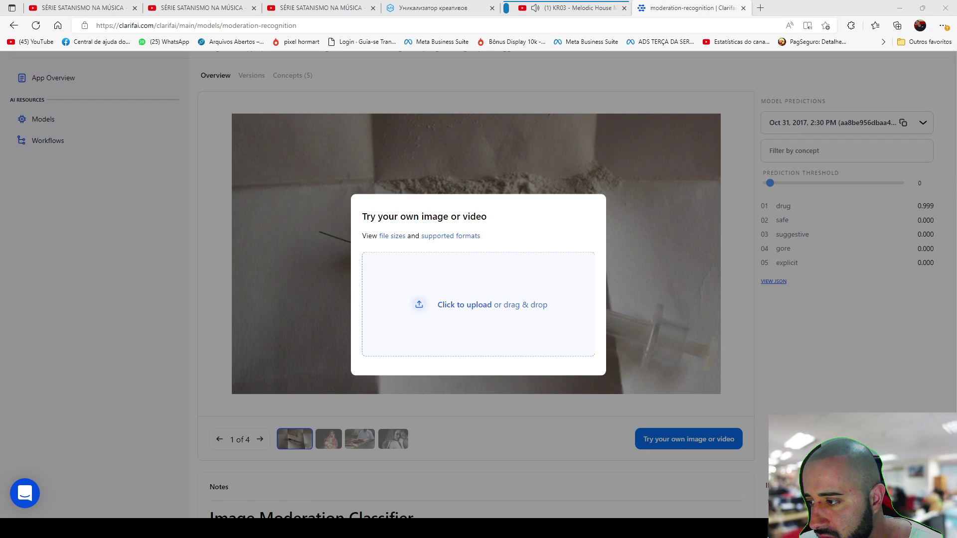
key(Return)
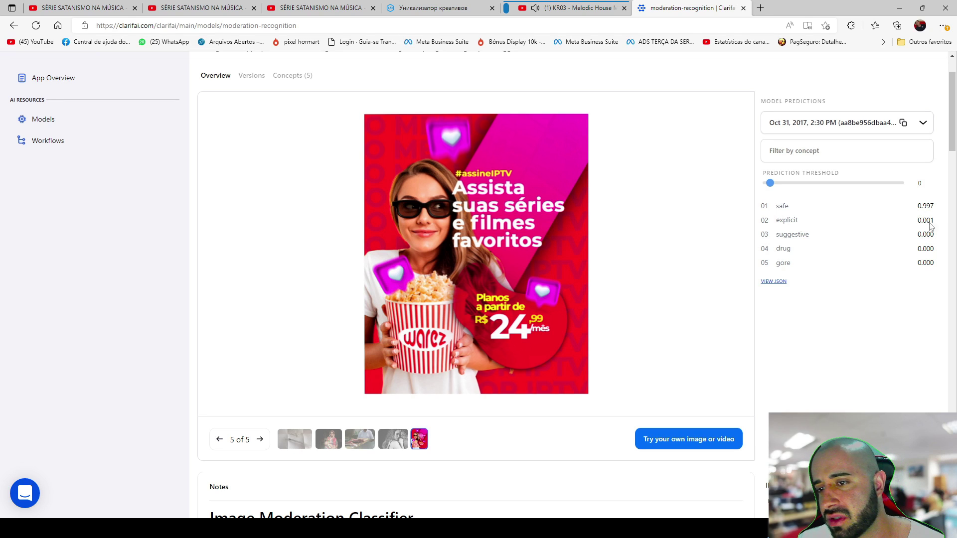
- Upload the TORNE-SE UM REVENDA DE SUCESSO image to the moderation-recognition model for a content check
click(689, 445)
click(537, 323)
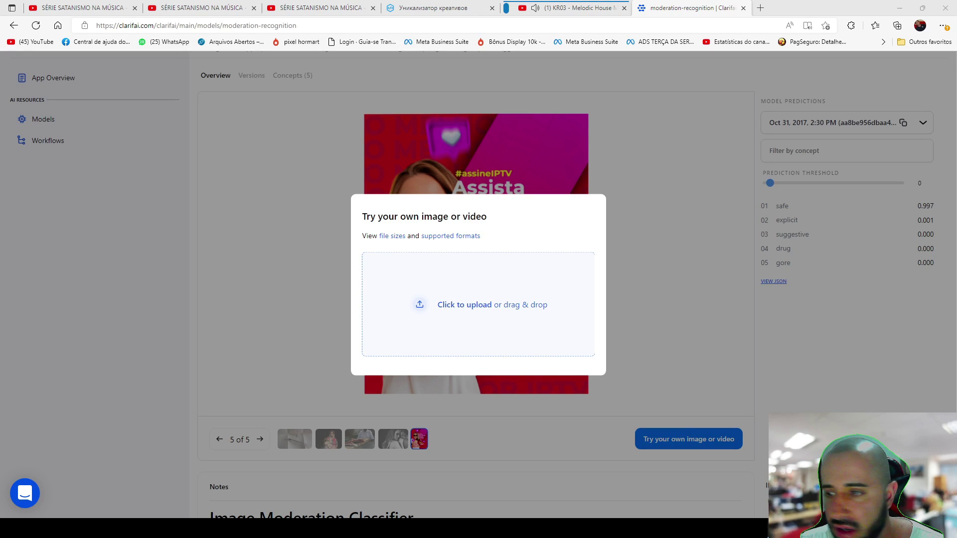
key(Return)
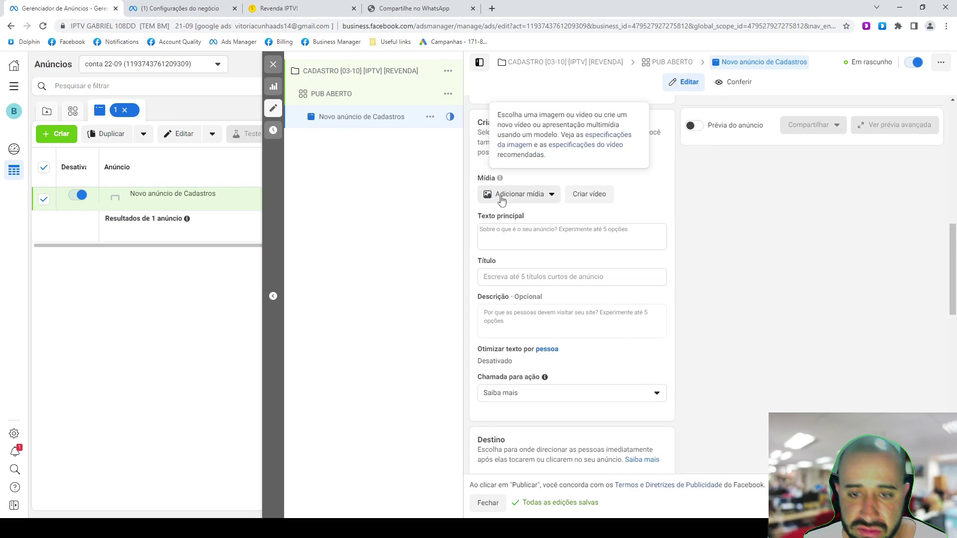
- Switch to Ads Manager and start uploading an image as the media of the ad Novo anúncio de Cadastros
click(513, 194)
click(520, 218)
click(319, 127)
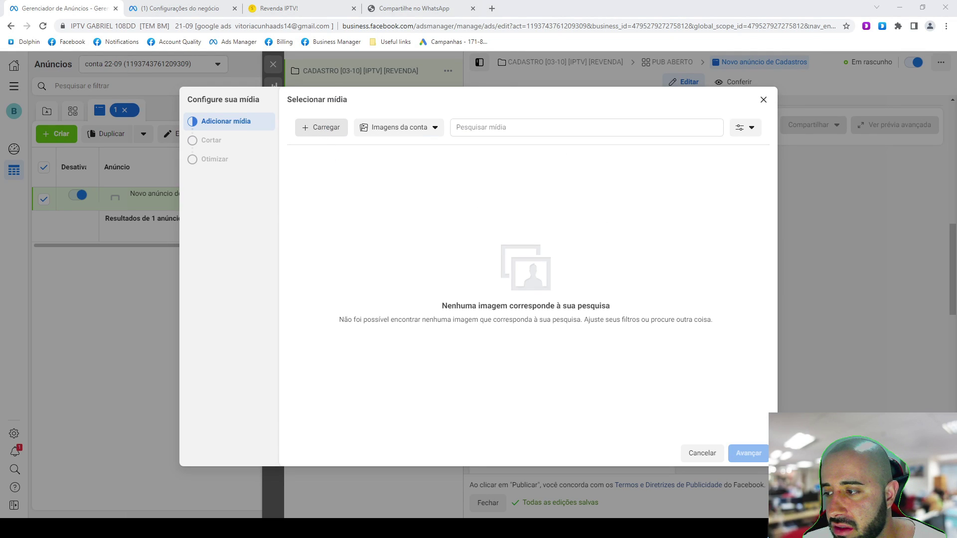
key(Return)
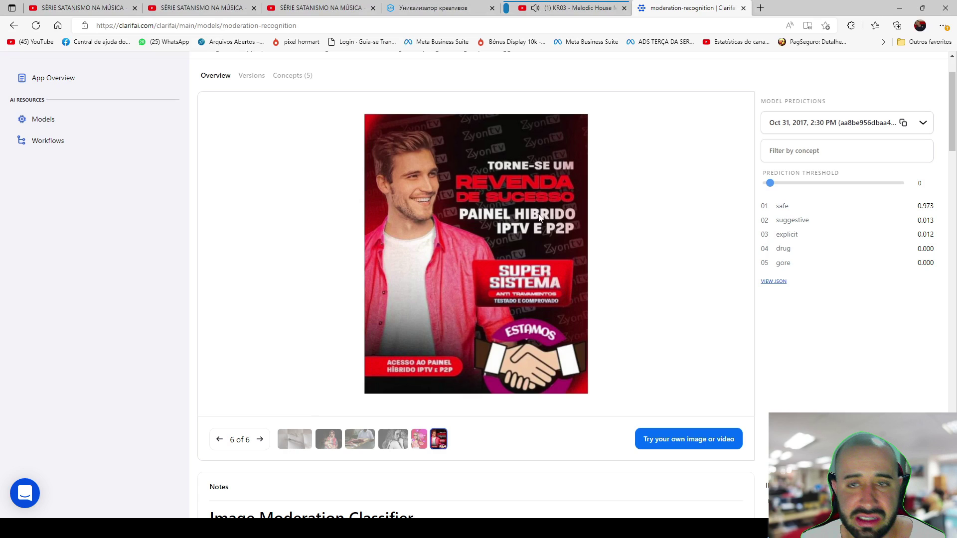
- Open Canva in a new Edge tab and create a blank Post para Instagram (quadrado) design
click(761, 8)
text(canva)
key(Return)
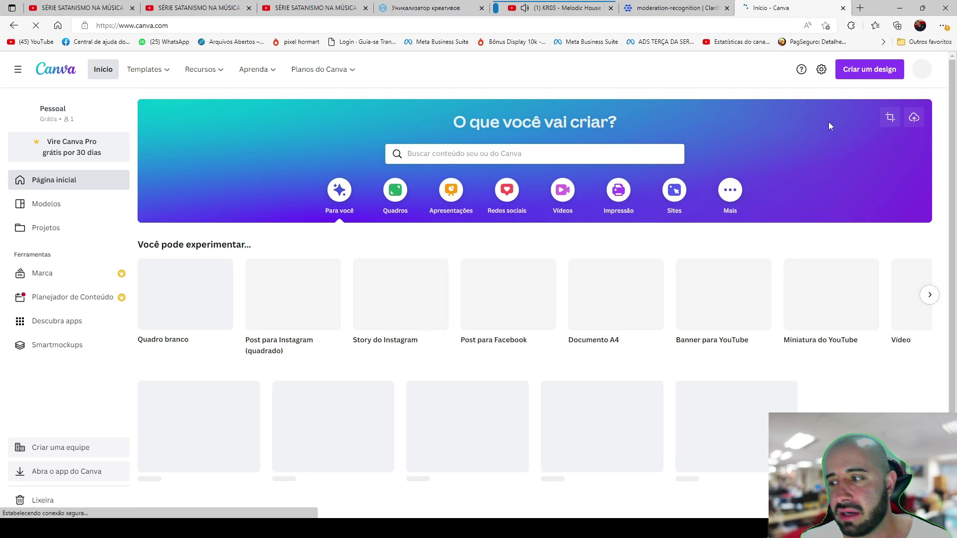
click(847, 67)
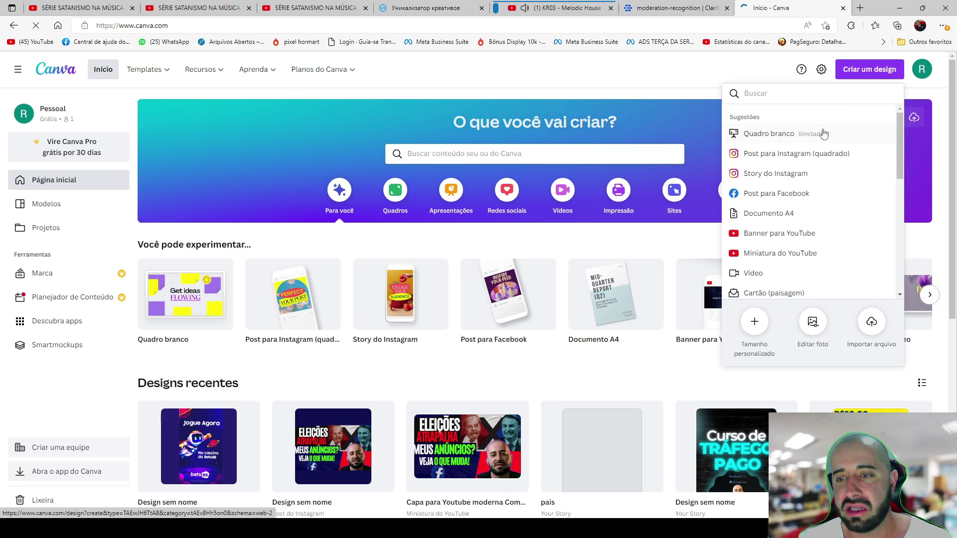
click(755, 321)
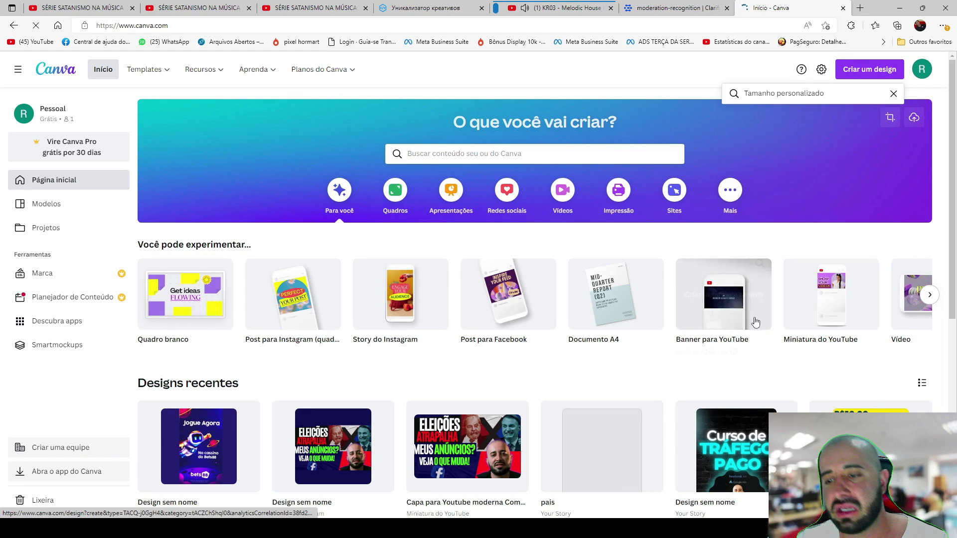
click(870, 69)
click(870, 69)
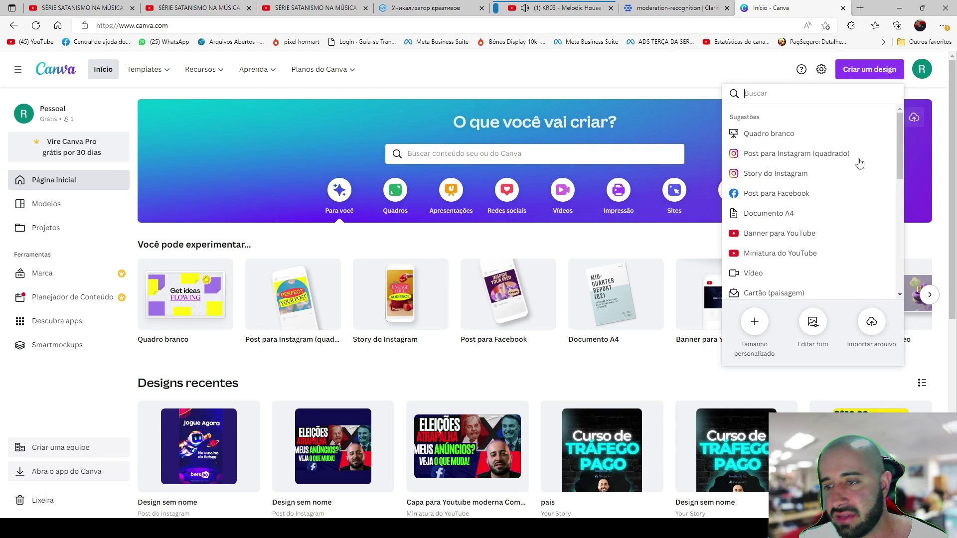
click(776, 154)
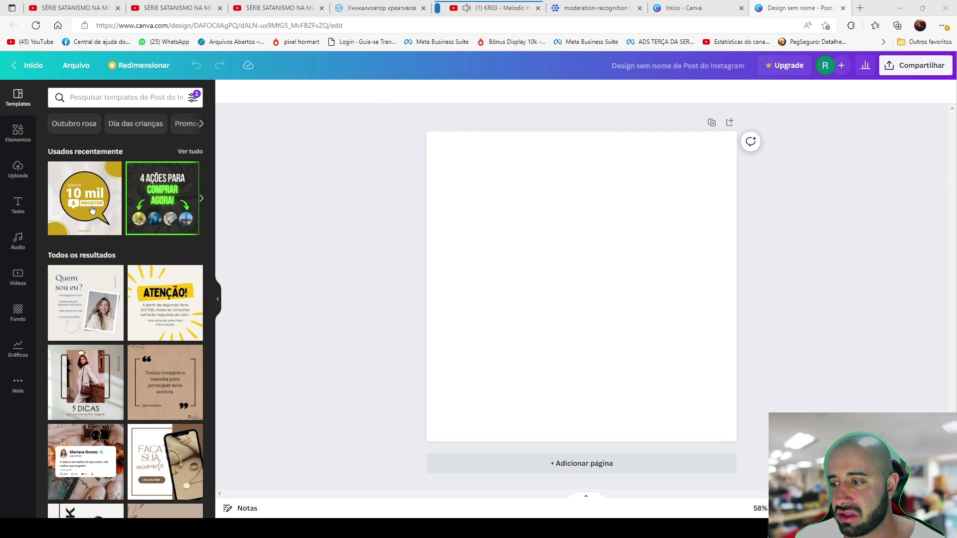
- Upload the REVENDA DE SUCESSO image into the design and enlarge it to the full height of the canvas
drag(92, 209, 578, 245)
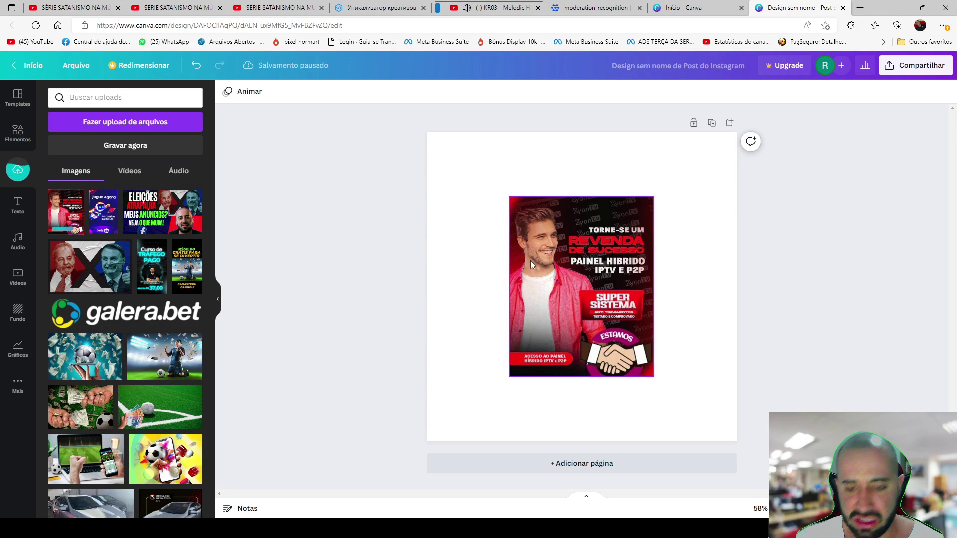
key(ctrl+z)
drag(63, 223, 501, 220)
drag(571, 312, 713, 409)
drag(609, 339, 654, 339)
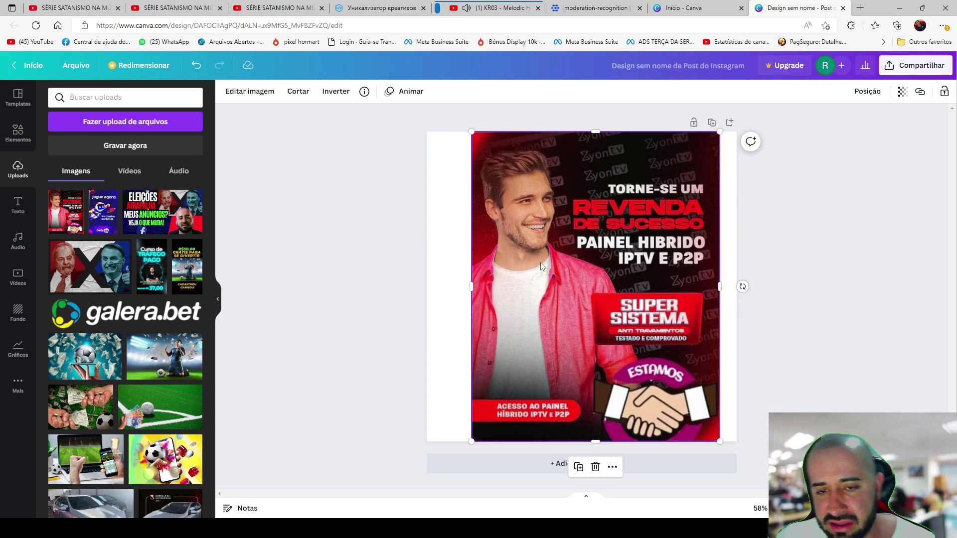
- Enlarge the REVENDA DE SUCESSO image slightly past the canvas's upper edge and centre it horizontally
click(367, 225)
drag(563, 234, 553, 235)
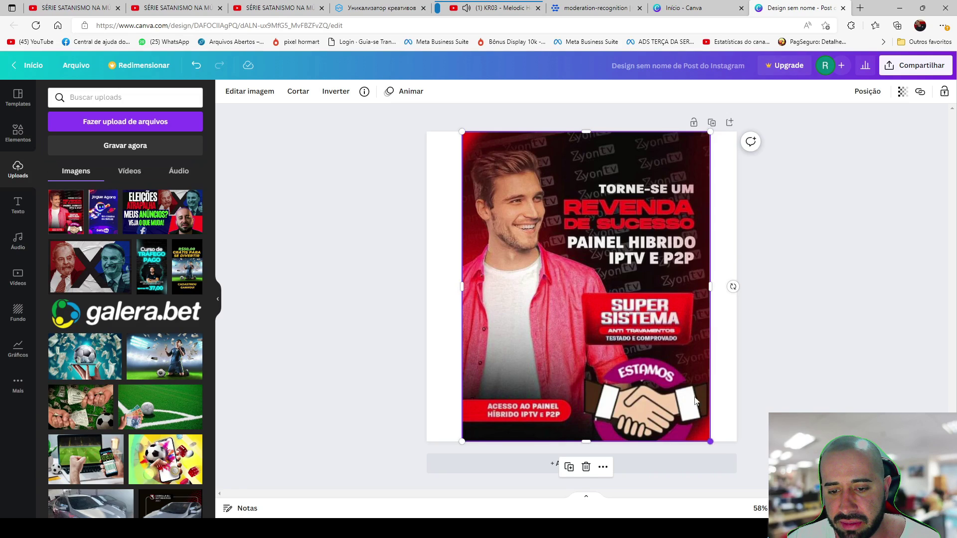
drag(710, 135, 718, 120)
drag(633, 187, 631, 189)
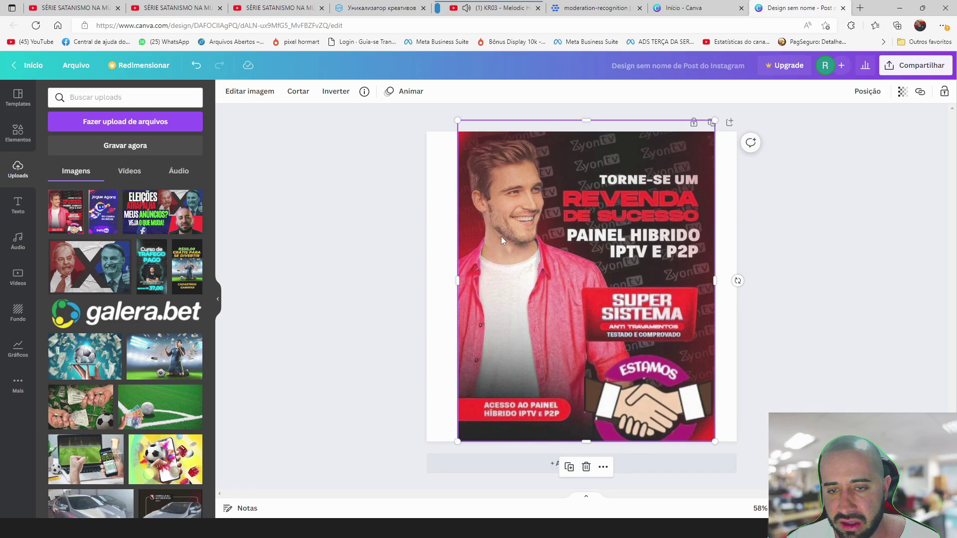
drag(509, 225, 505, 226)
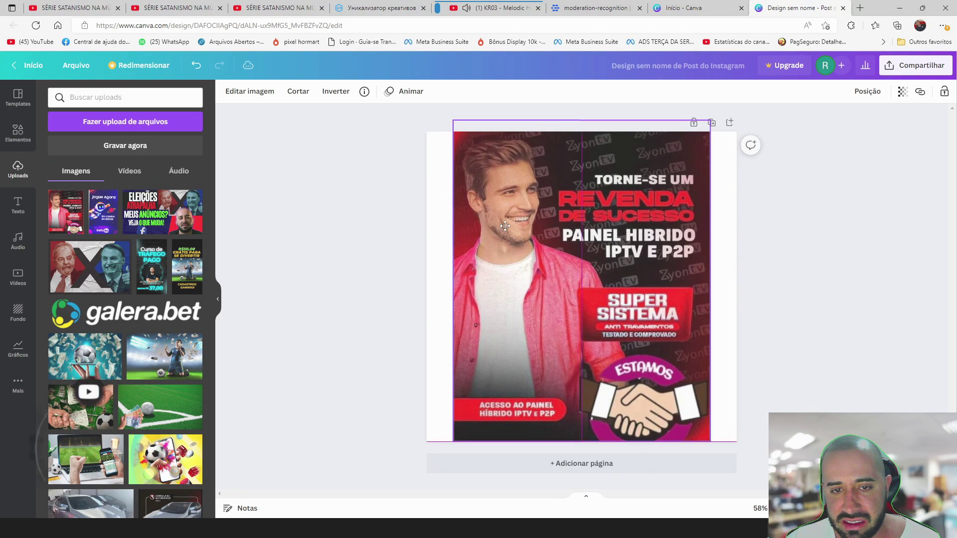
- Fill the page background with the dark brown colour taken from the photo
click(431, 234)
click(228, 92)
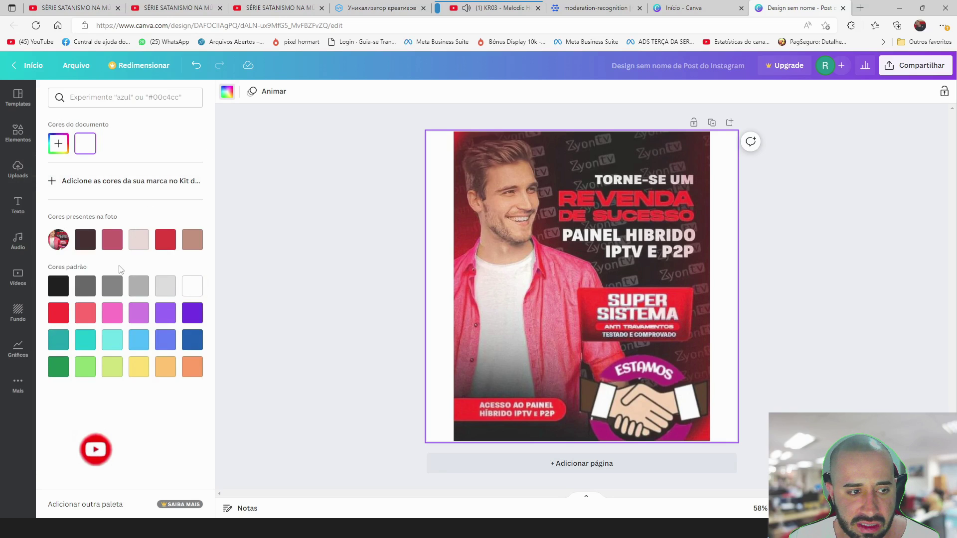
click(165, 240)
click(85, 240)
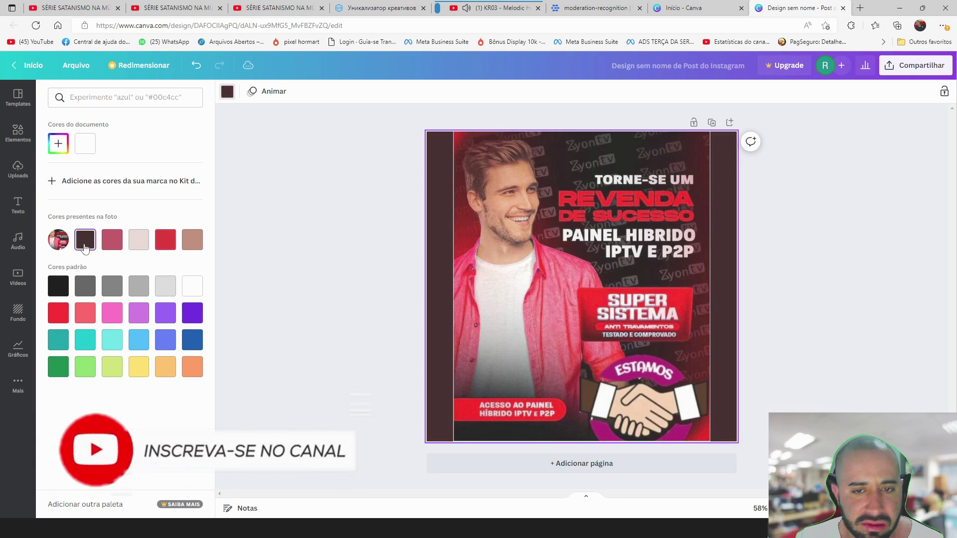
- Trim a narrow strip from both vertical sides of the REVENDA DE SUCESSO image
click(454, 287)
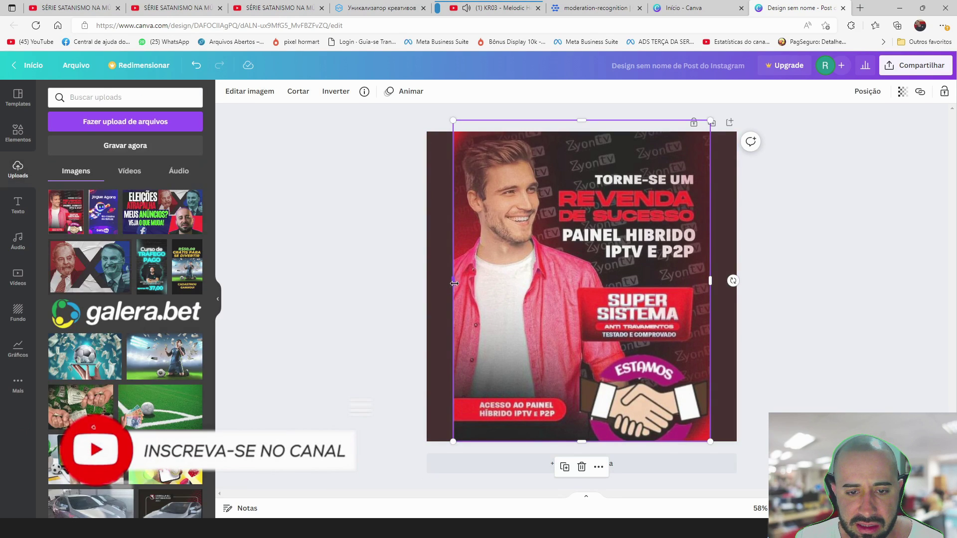
drag(454, 284, 458, 284)
drag(716, 280, 711, 281)
click(408, 249)
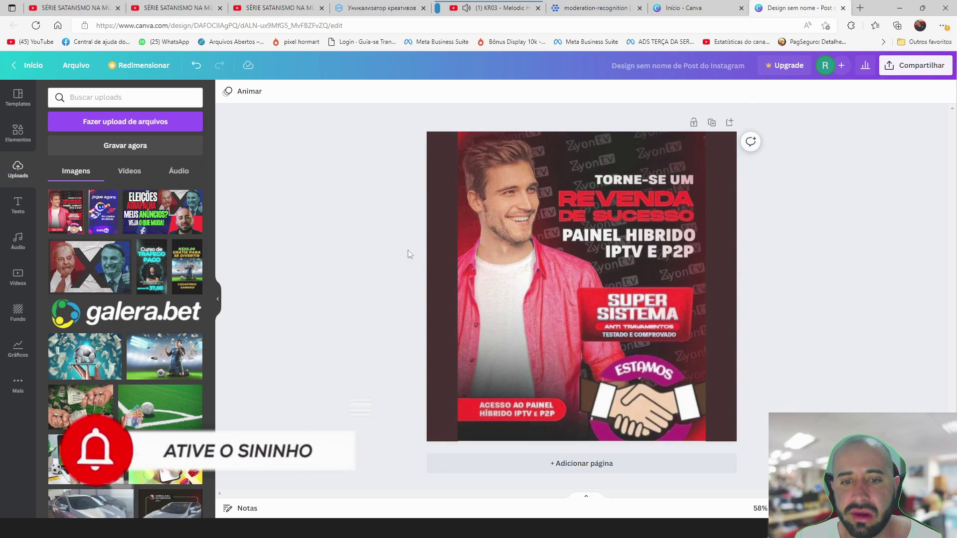
- Change the page background colour to the standard black
click(439, 256)
click(227, 91)
click(59, 285)
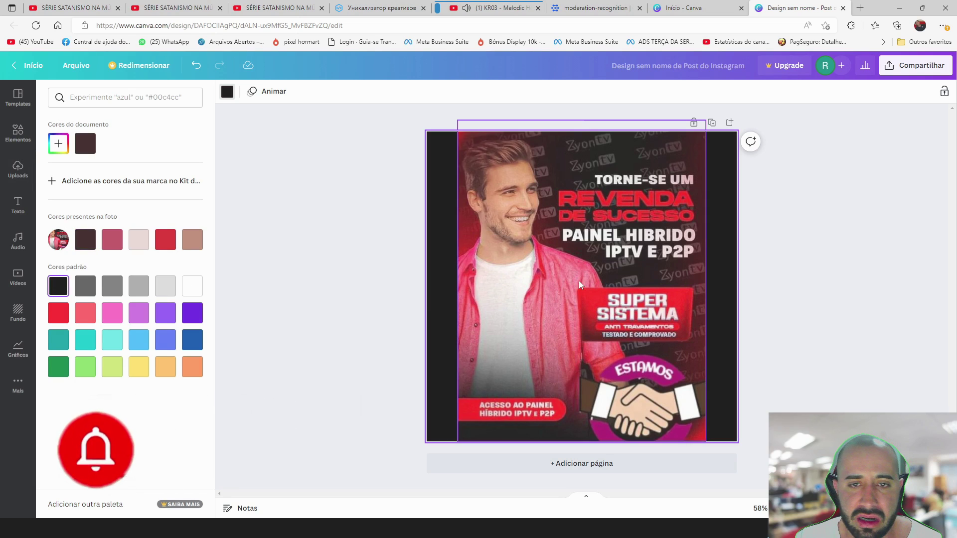
- Make the REVENDA DE SUCESSO image fill the whole page as its background and download the design as PNG
drag(579, 280, 441, 261)
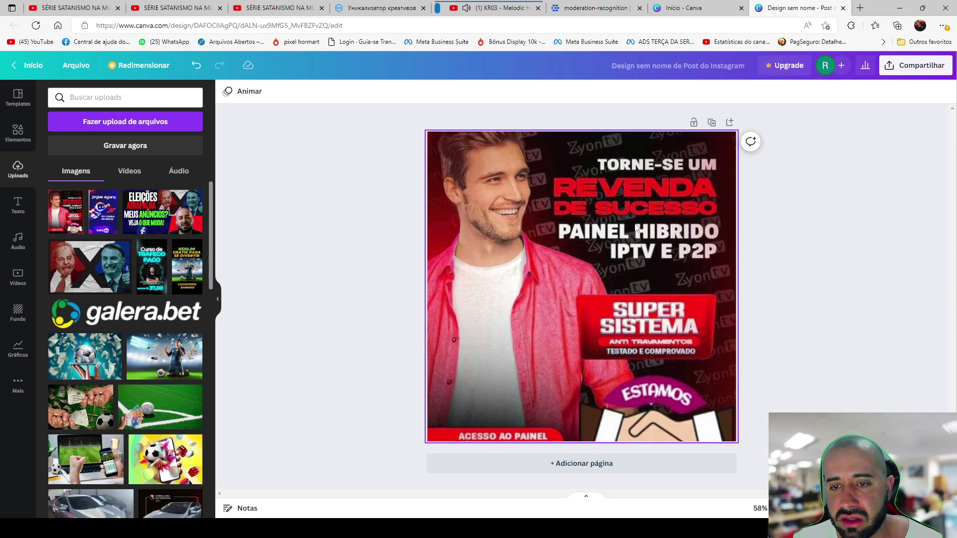
click(638, 256)
click(916, 65)
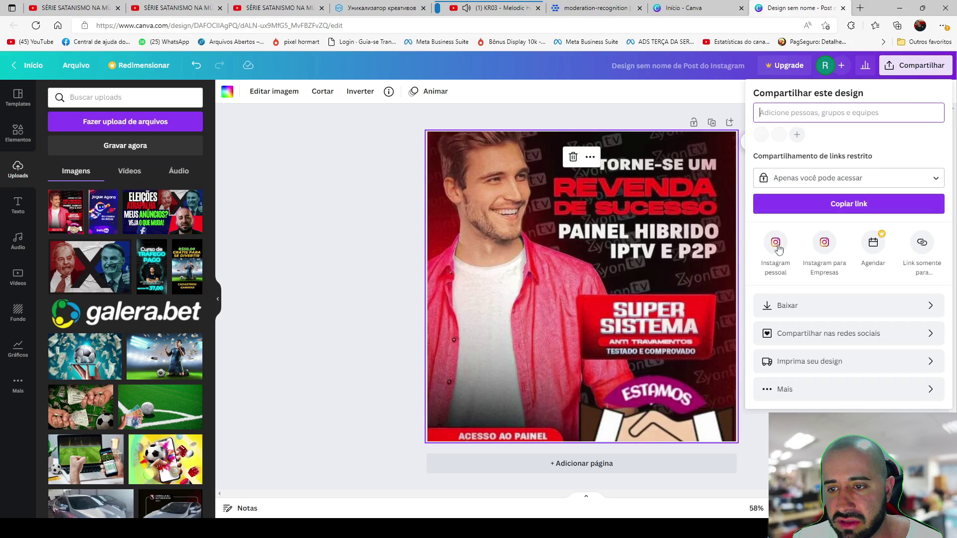
click(779, 312)
click(829, 266)
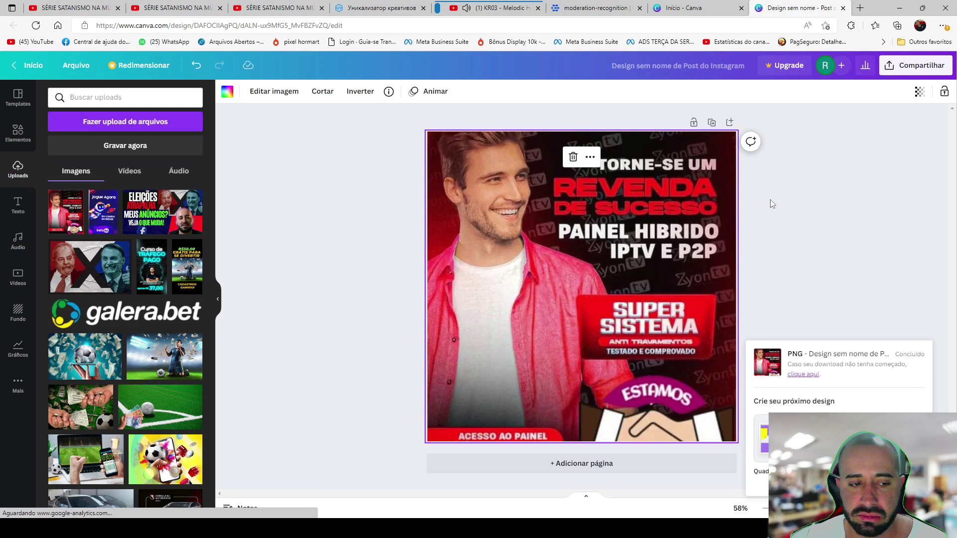
- Replace the page's background image with the #assineIPTV creative and download the design as PNG
key(Delete)
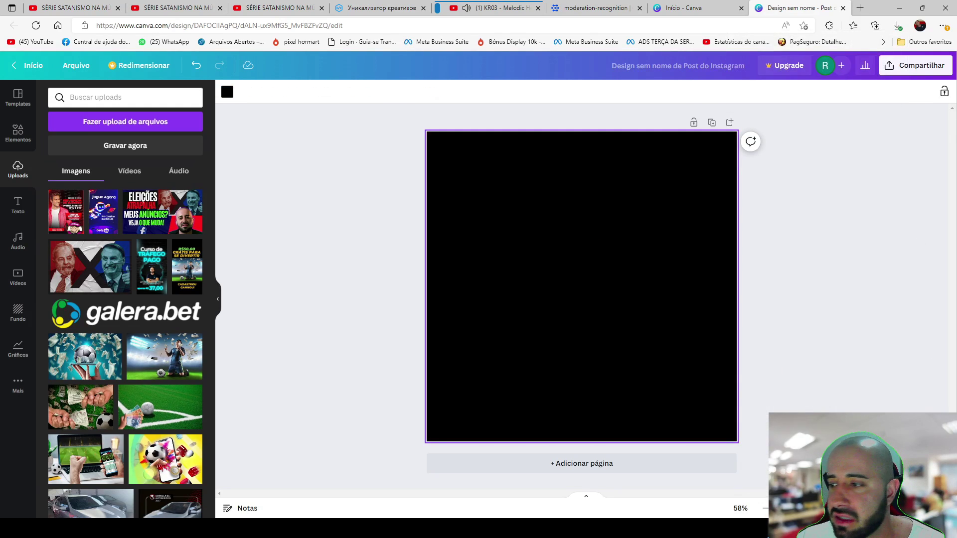
drag(648, 232, 528, 238)
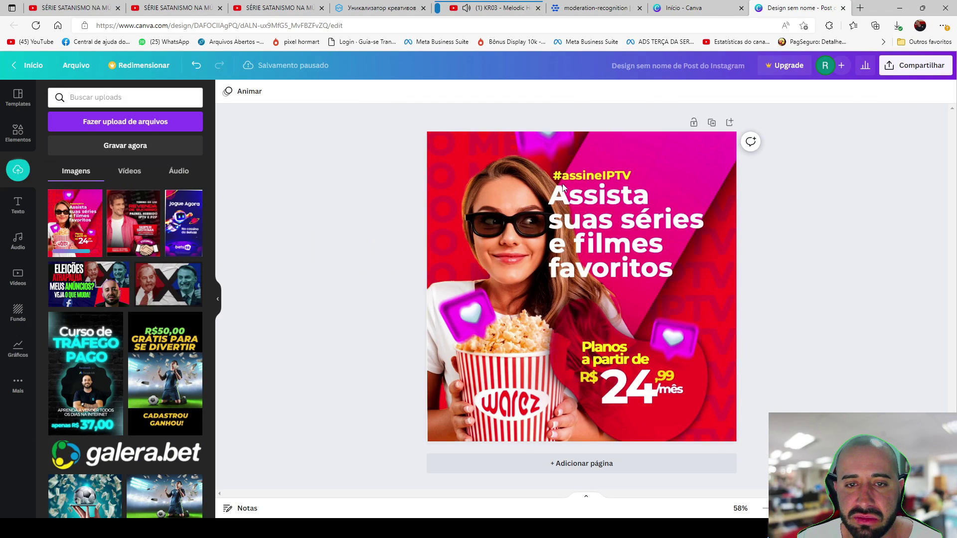
click(912, 67)
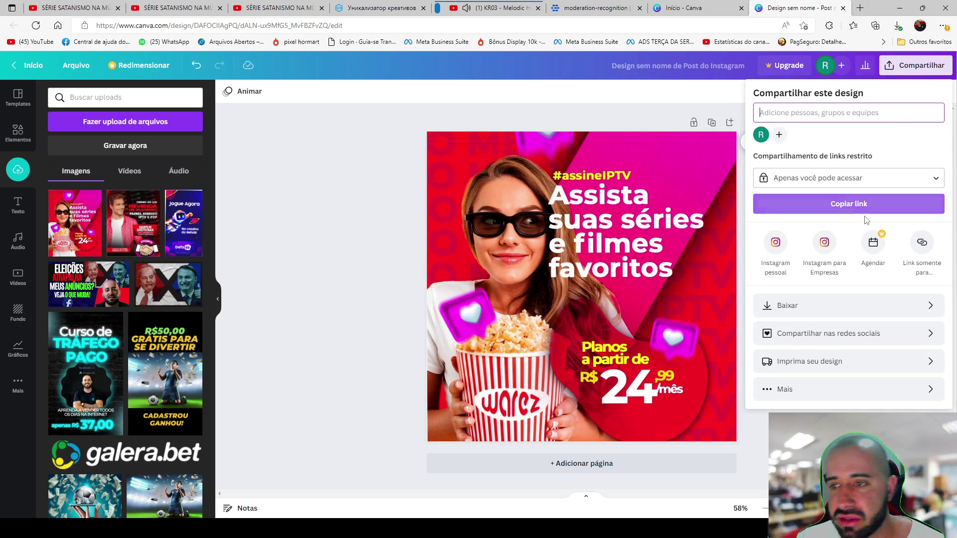
click(808, 303)
click(848, 260)
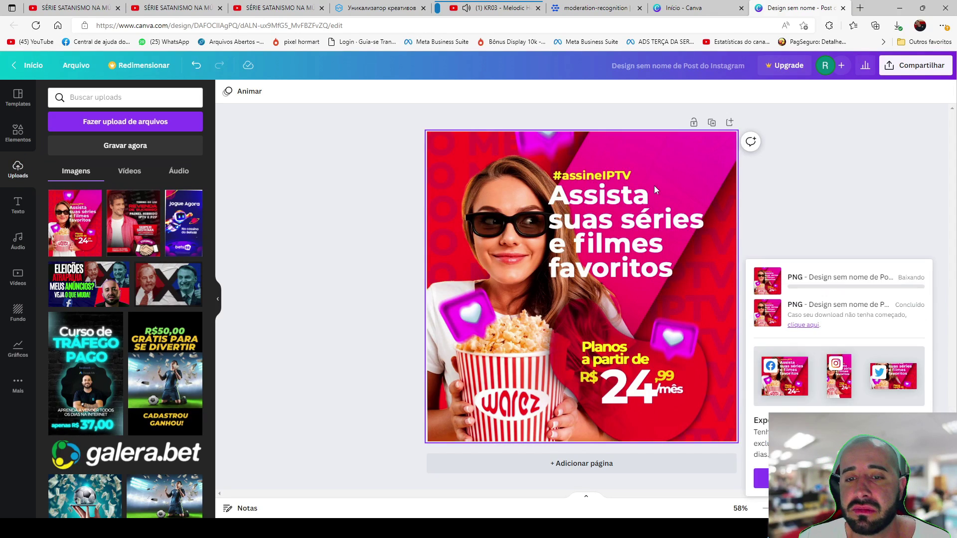
click(594, 8)
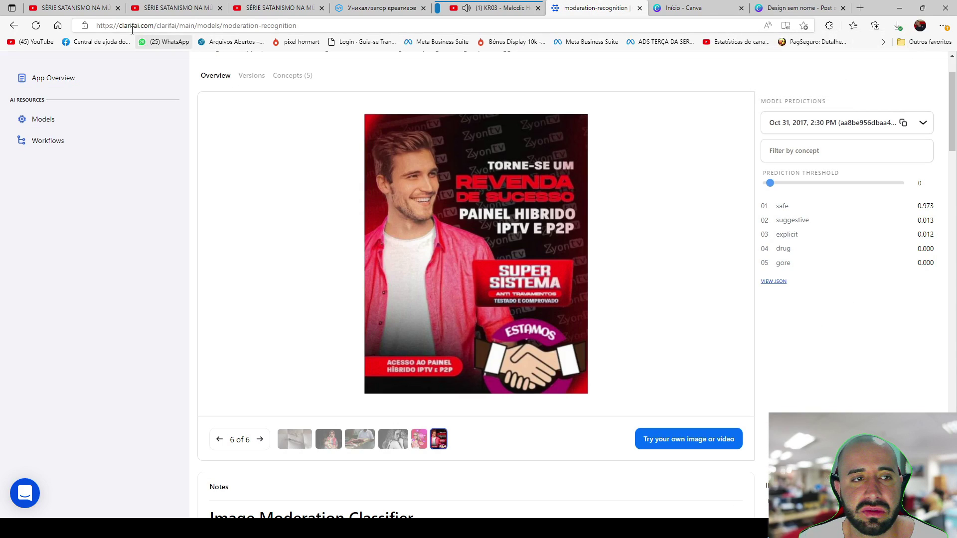
click(798, 8)
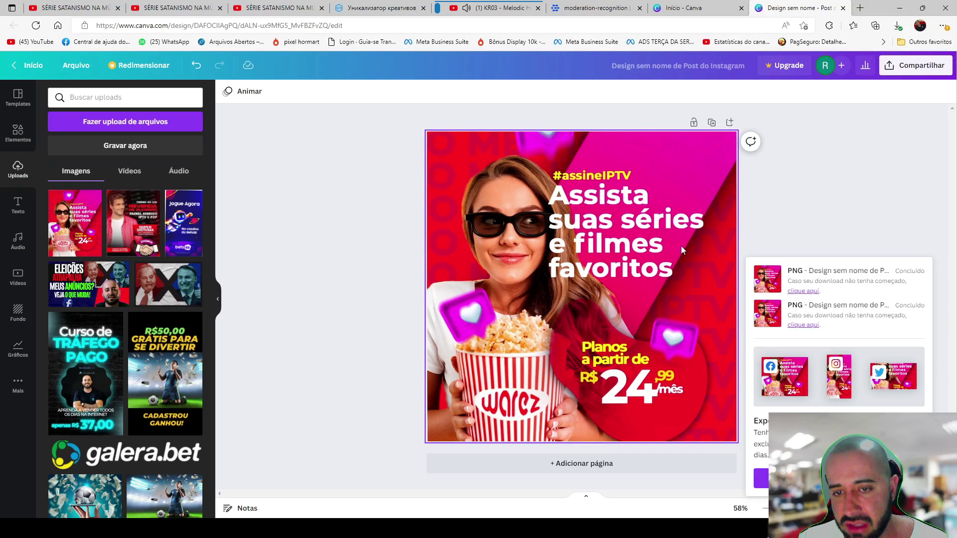
- Replace the #assineIPTV image with the Assista seus filmes e séries favoritos video, scaled to fill the square page
click(653, 245)
key(Delete)
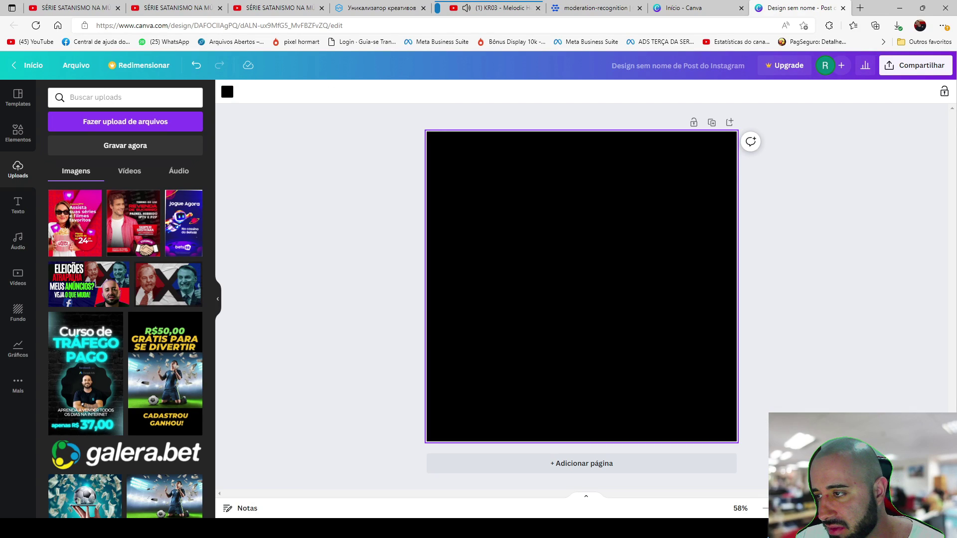
drag(587, 218, 560, 220)
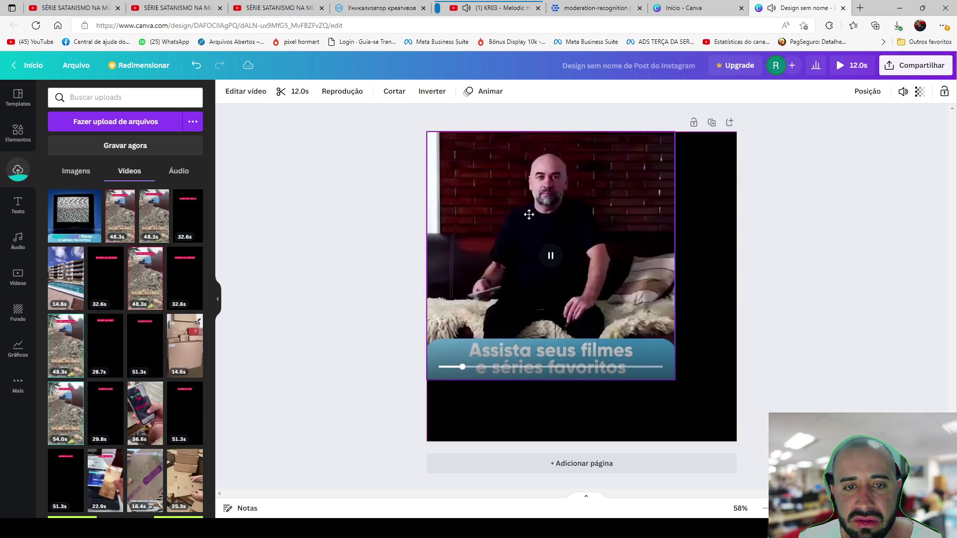
drag(676, 381, 746, 434)
- Download the square video design as Vídeo MP4
click(920, 67)
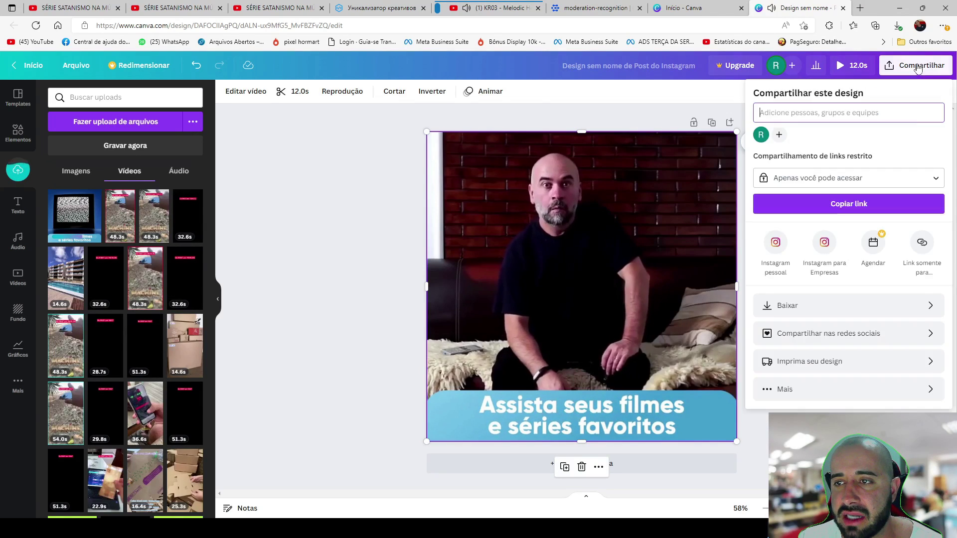
click(796, 302)
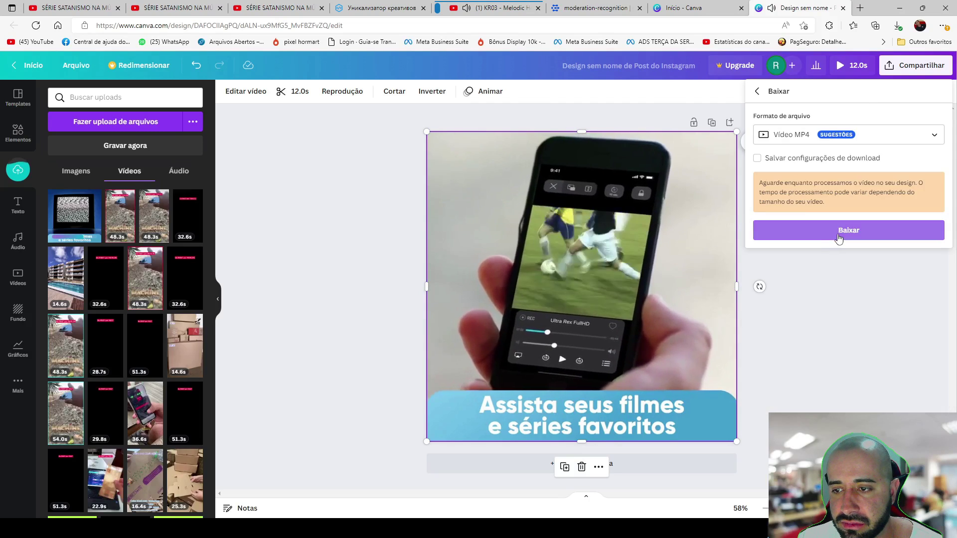
click(839, 230)
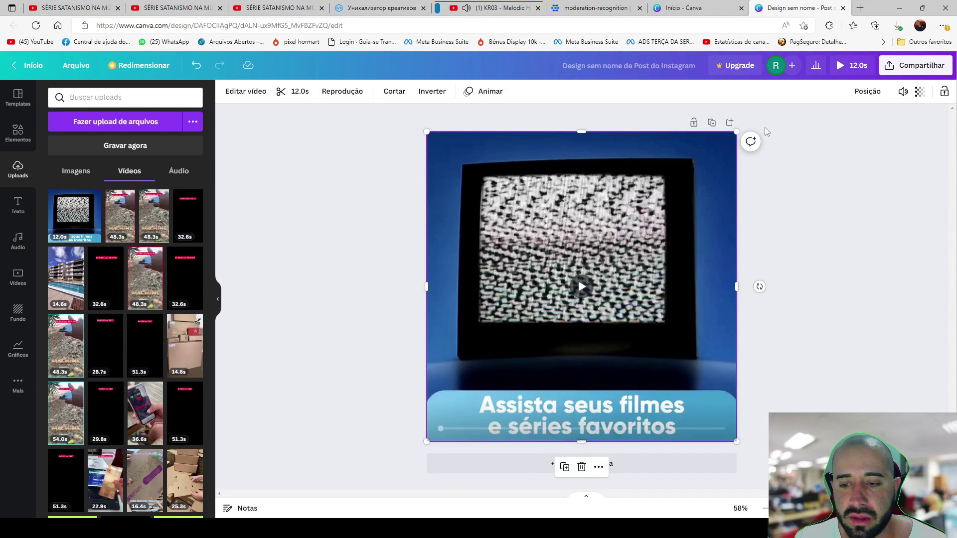
- Switch to Clarifai and run the square #assineIPTV and REVENDA DE SUCESSO images through the moderation-recognition model
click(593, 8)
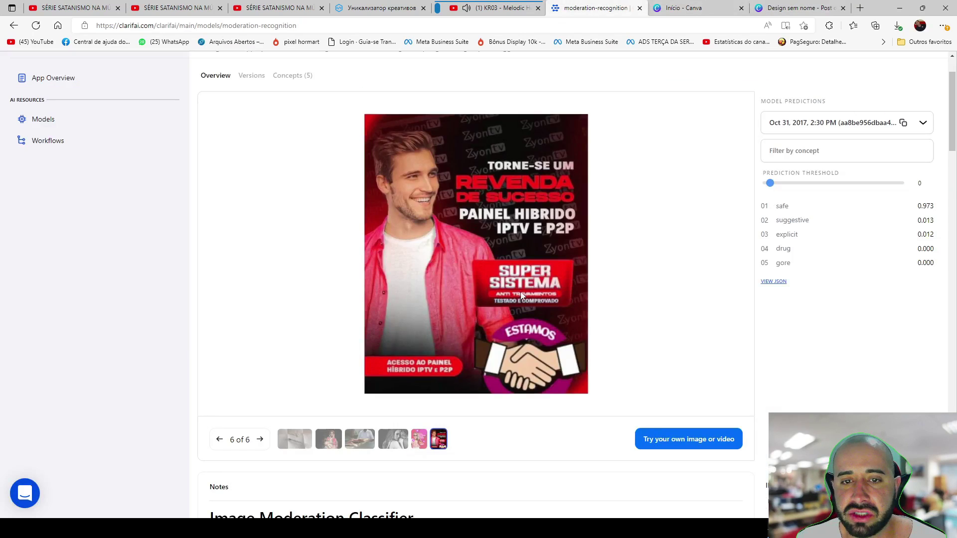
click(678, 442)
click(488, 306)
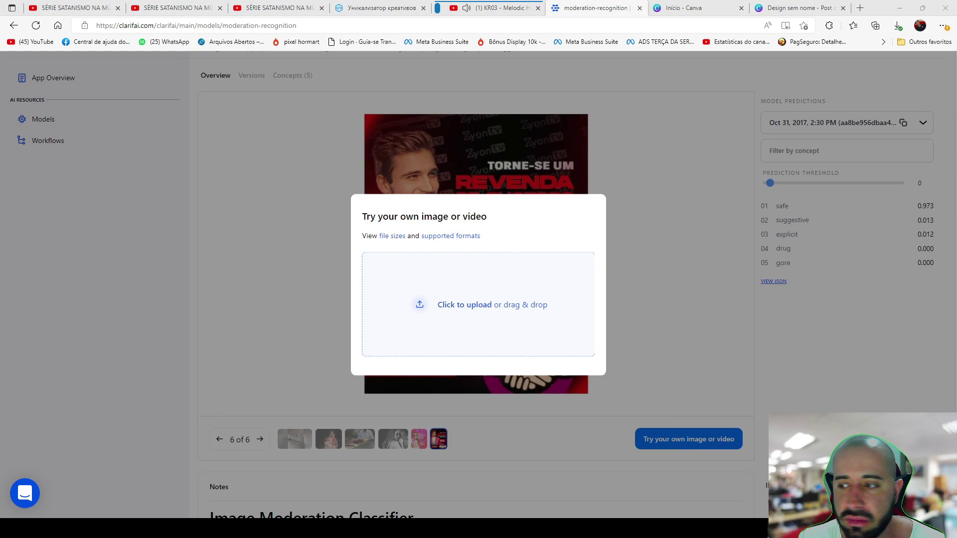
key(Return)
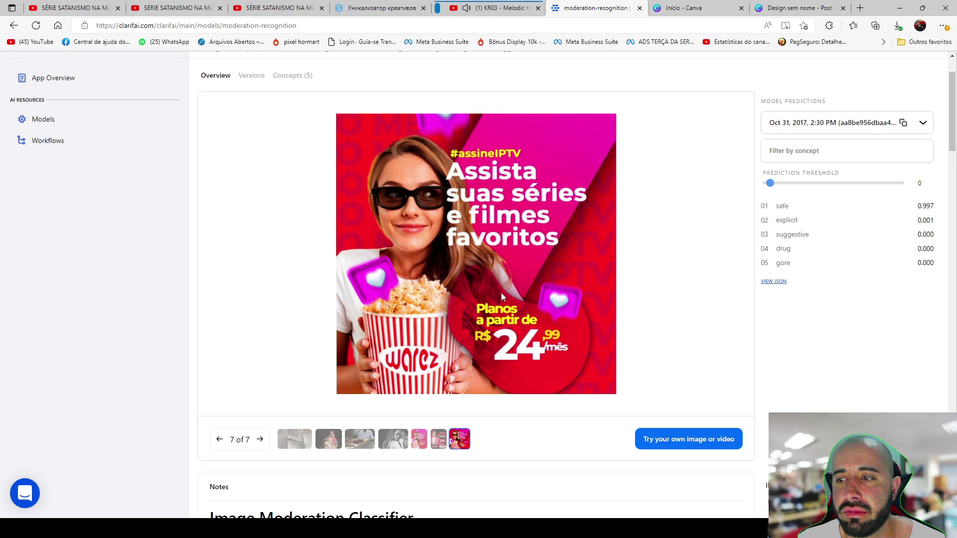
click(665, 438)
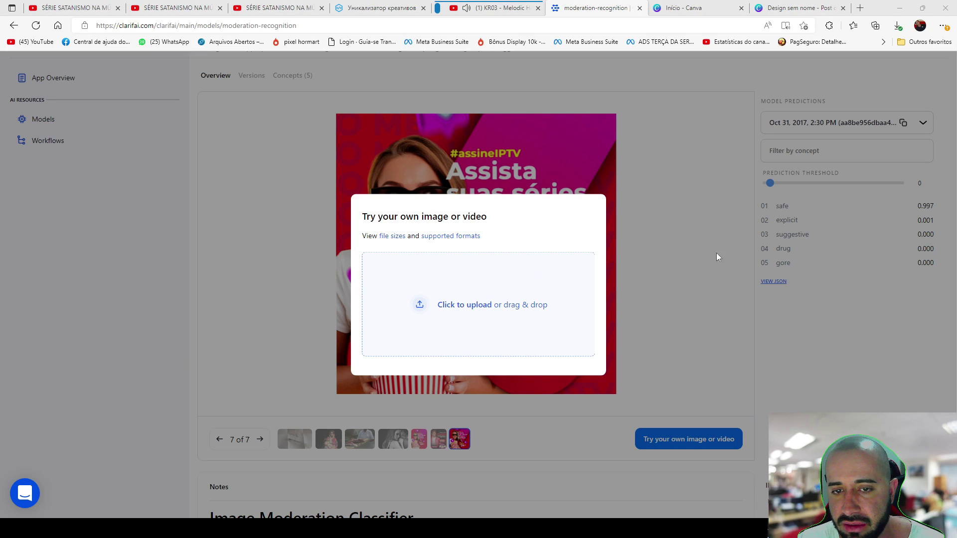
key(Return)
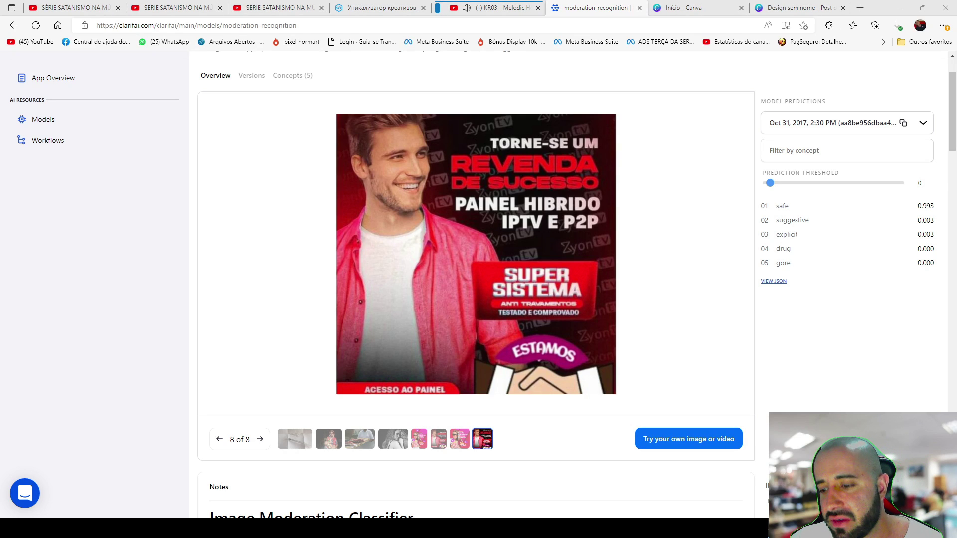
- Check the browser's downloads, switch to Ads Manager and upload the two 1080 × 1080 designs to the ad's media library
key(ctrl+j)
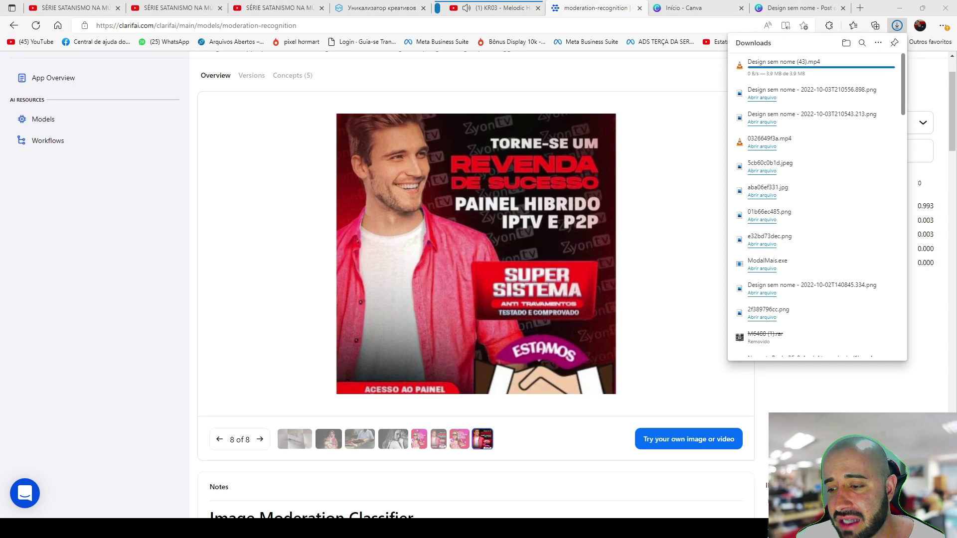
key(alt+Tab)
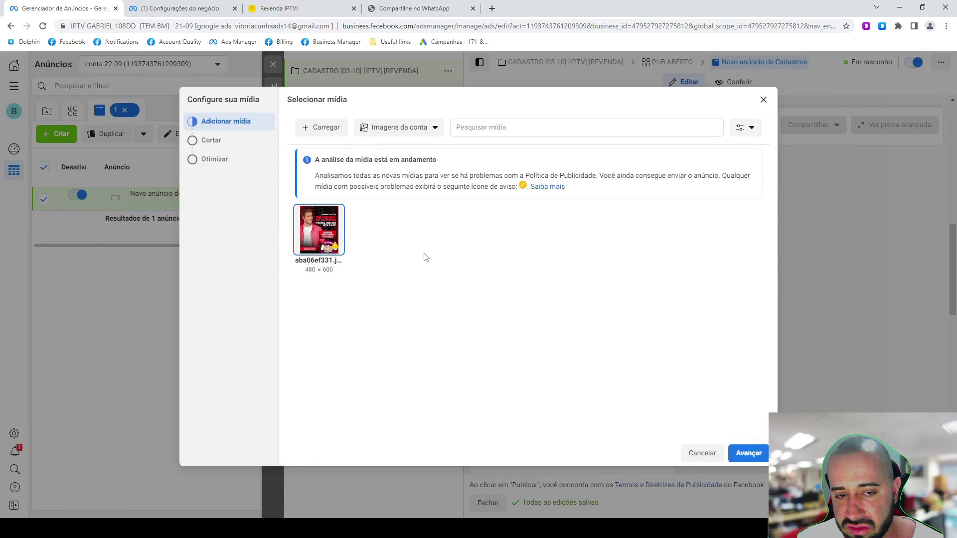
click(326, 128)
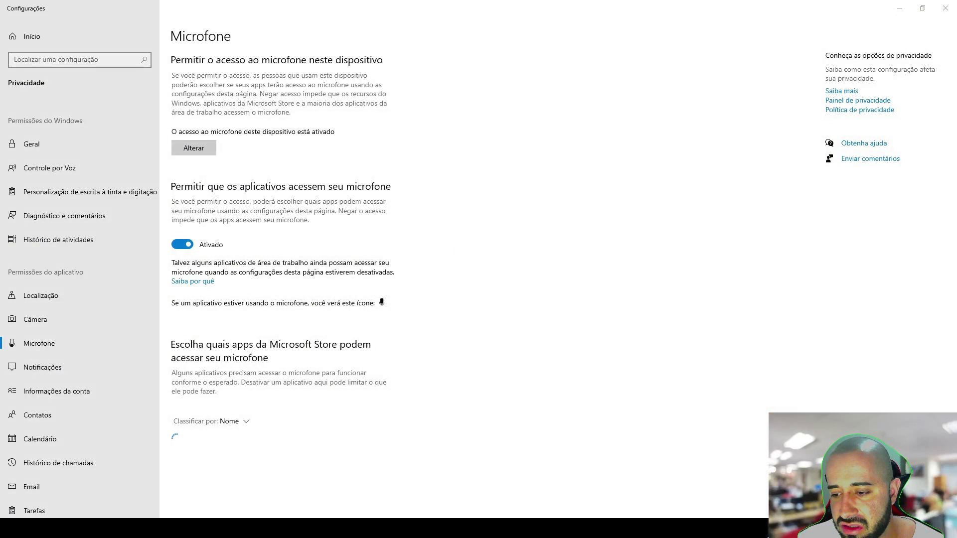
click(945, 8)
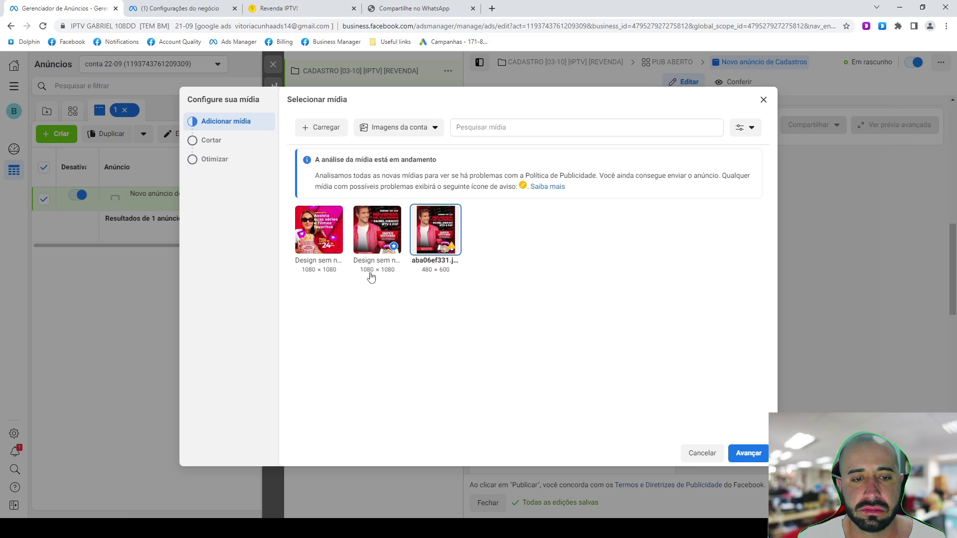
- Use the square REVENDA DE SUCESSO image as the ad's media, with original crops and enhancements allowed
click(349, 231)
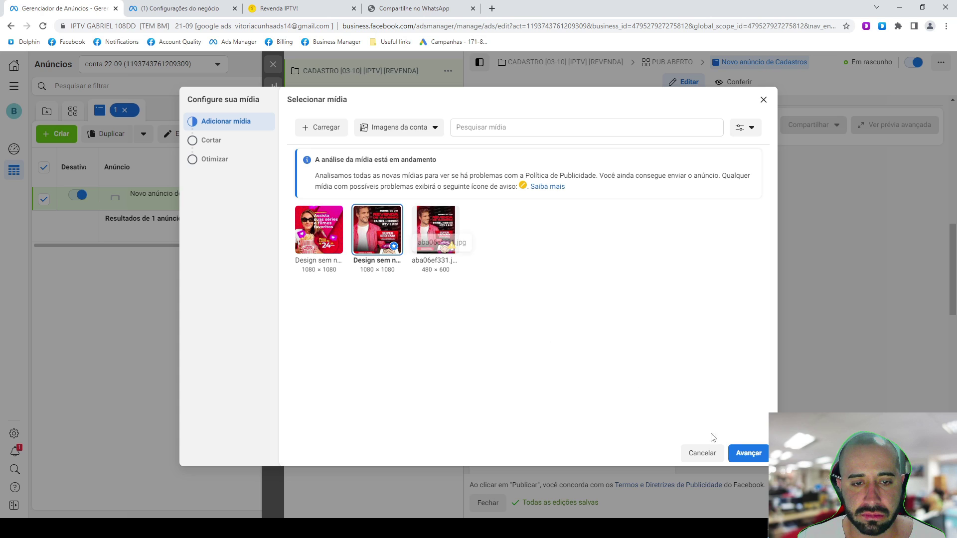
click(756, 454)
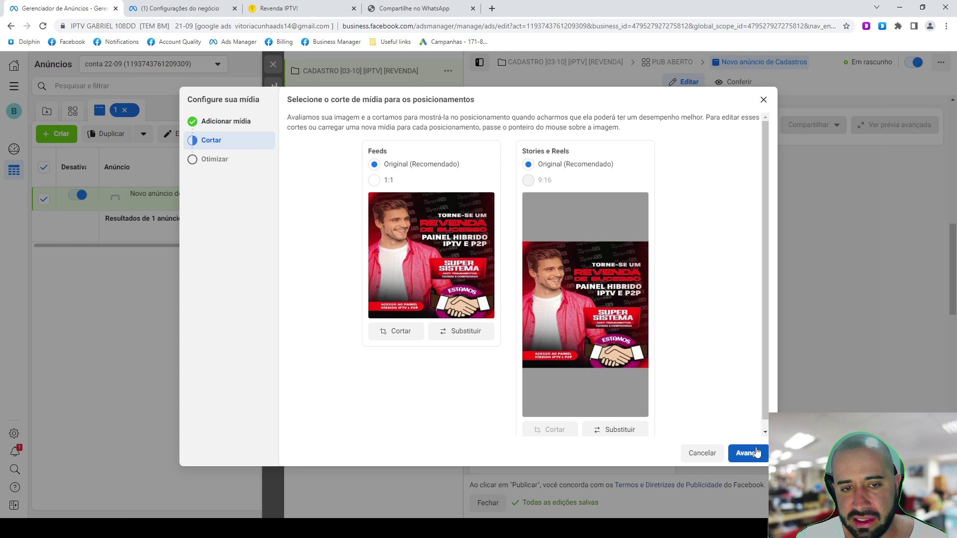
click(761, 455)
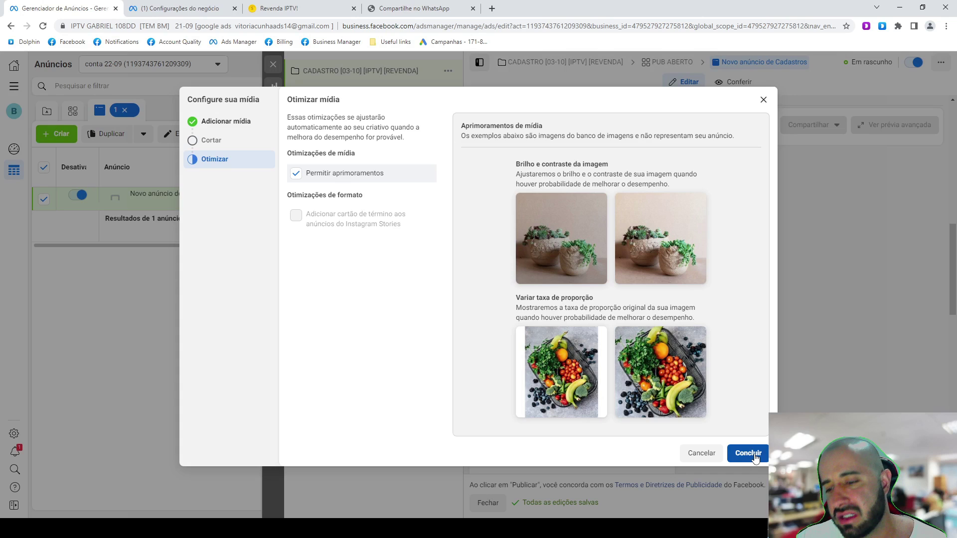
click(756, 453)
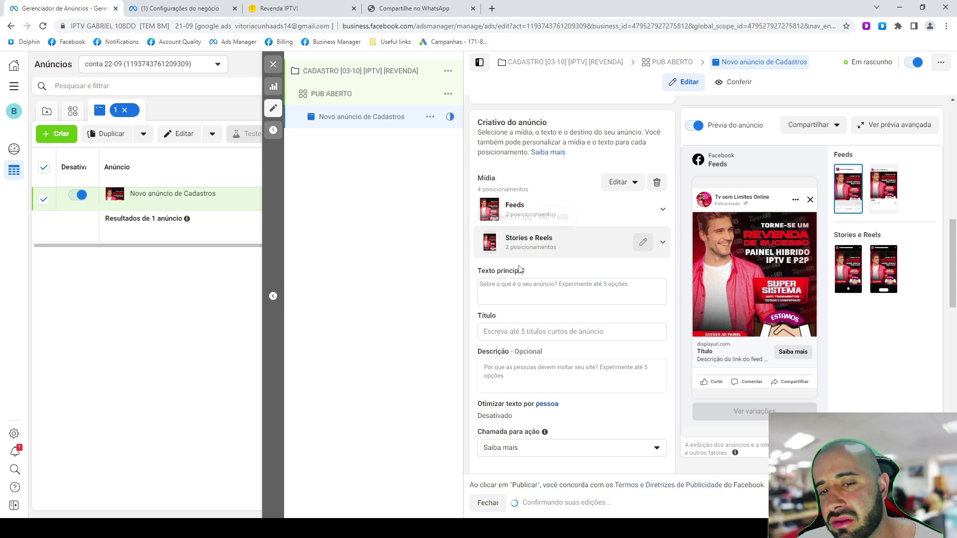
- Write the ad's primary text as "Suporte exclusivo para novas revendas!" followed, after a blank line, by "Clique em SAIBA MAIS..."
scroll(530, 239, down, 1)
click(530, 239)
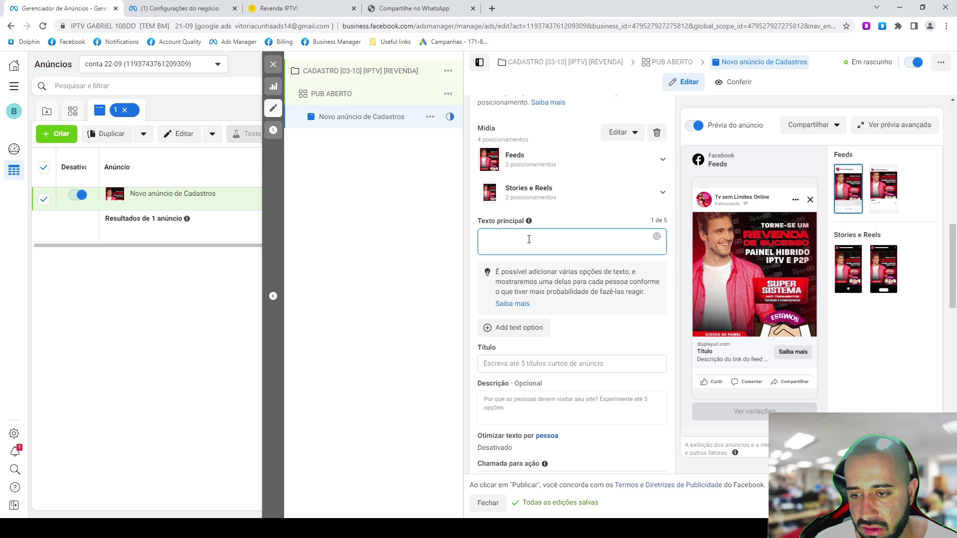
key(shift)
key(Escape)
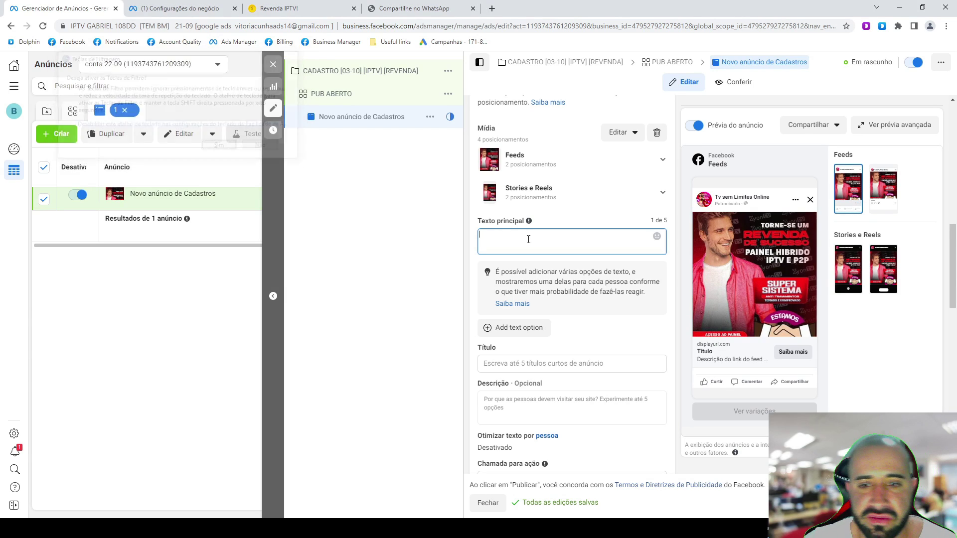
key(ctrl+a)
text(Su)
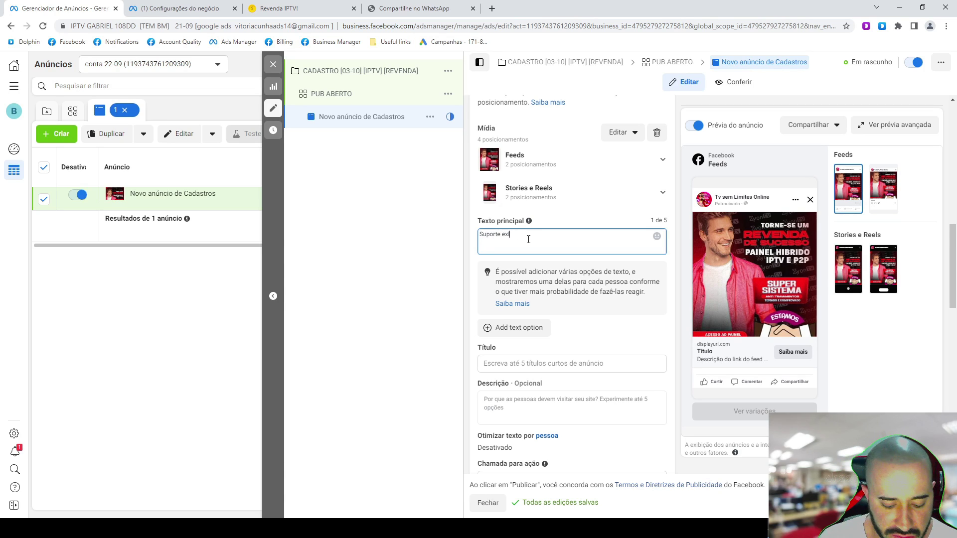
text(porte exclusivo para novas revendas!)
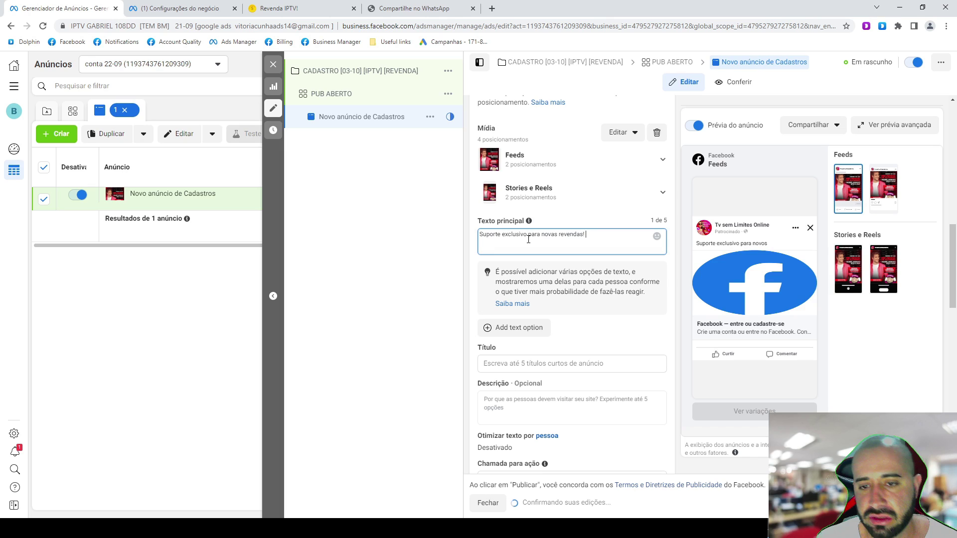
key(Return)
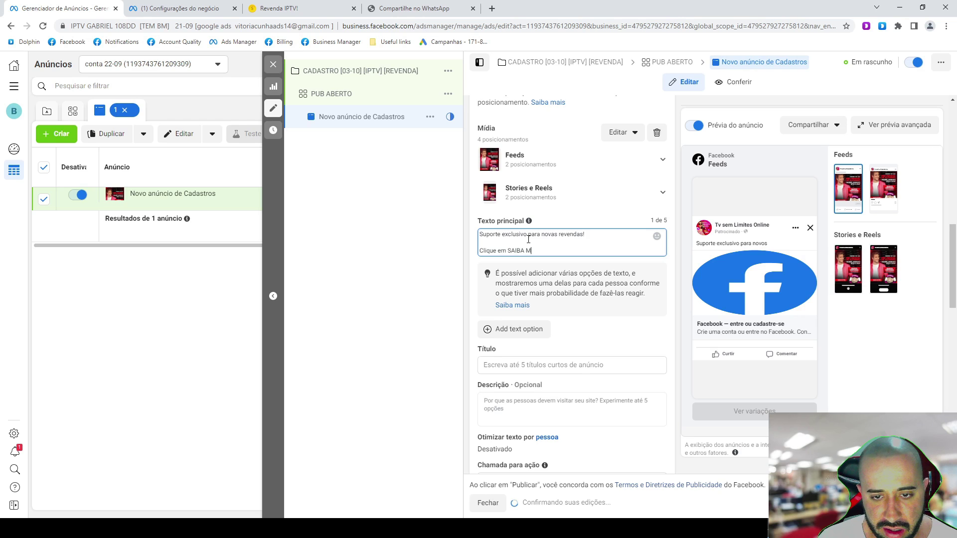
text(...)
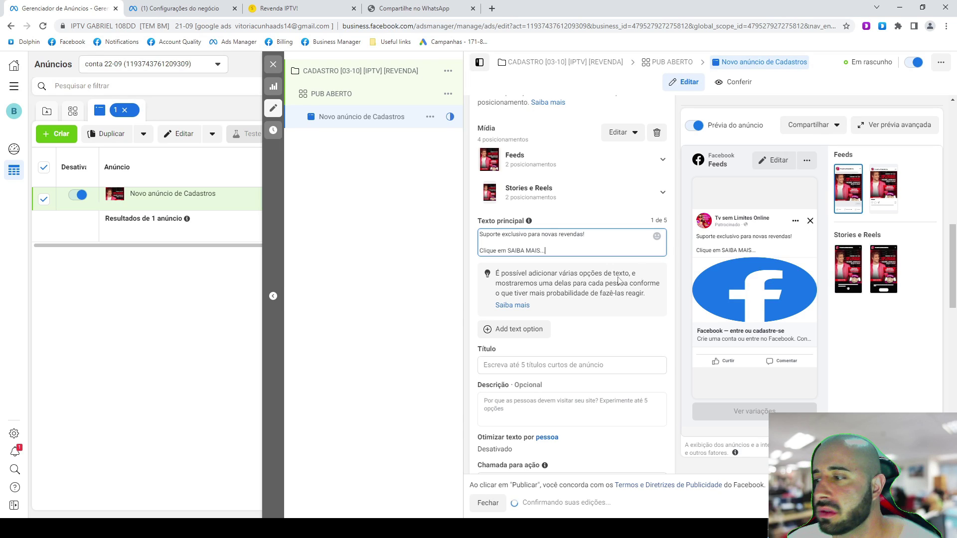
- Set the ad's title to "CLIQUE EM SAIBA MAIS..."
click(521, 365)
text(CLIQUE)
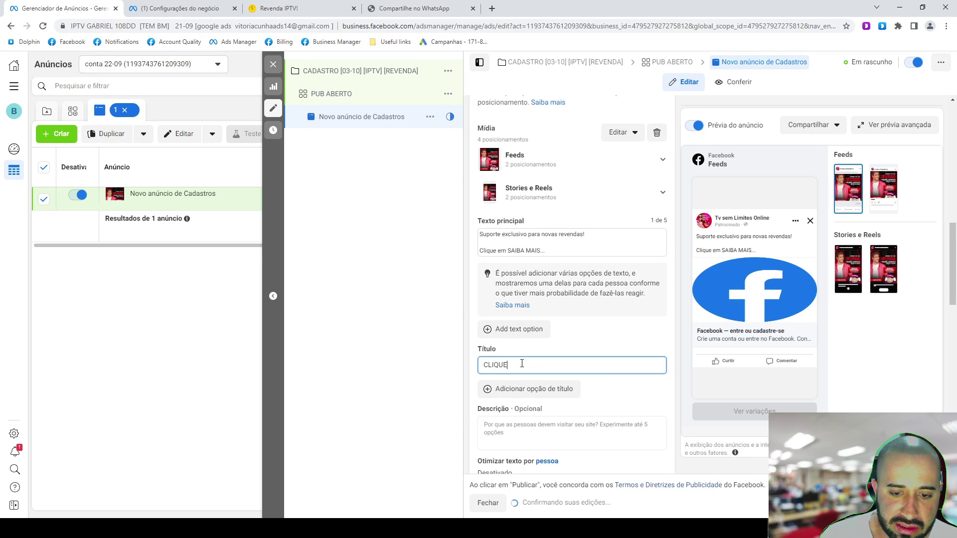
text( EM SAIBA)
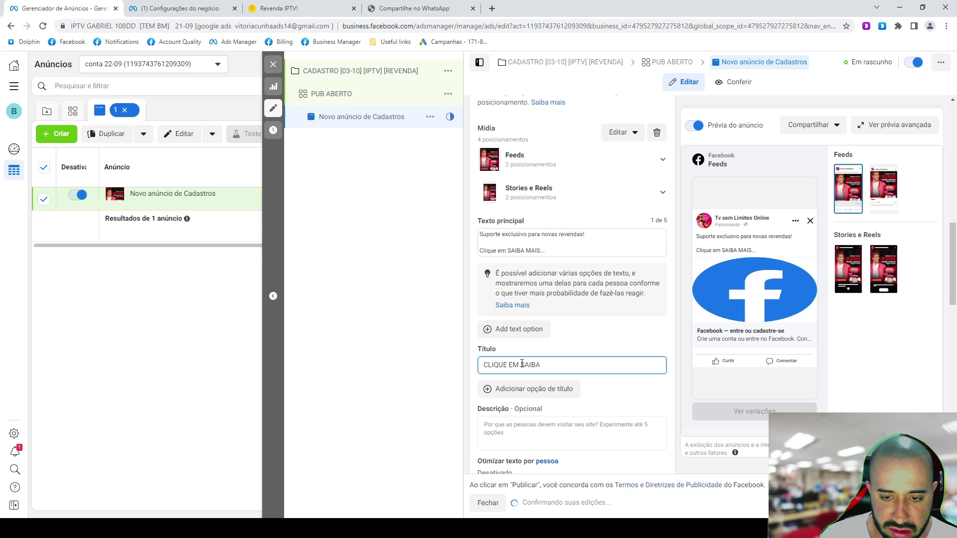
text( MAIS...)
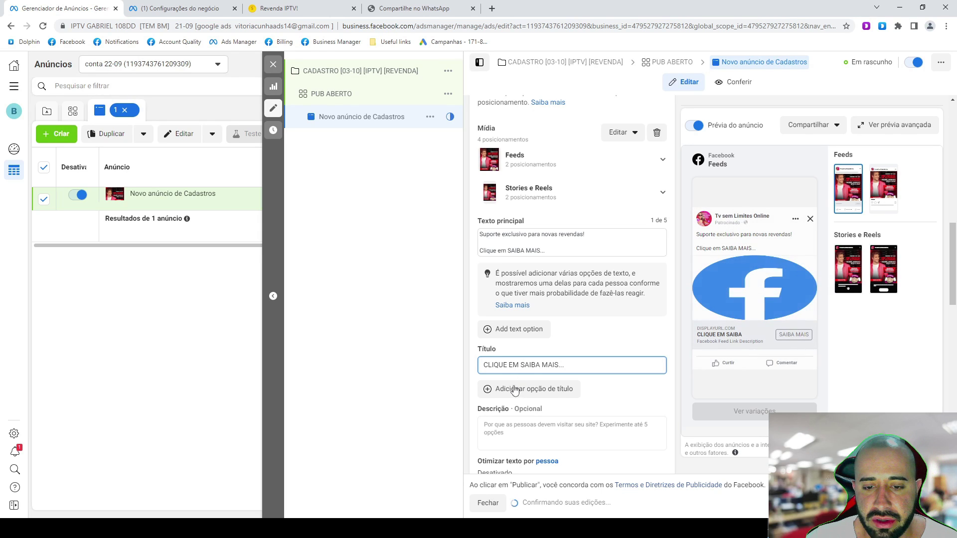
- Add a second title option reading "SUPORTE 24HRS"
click(516, 389)
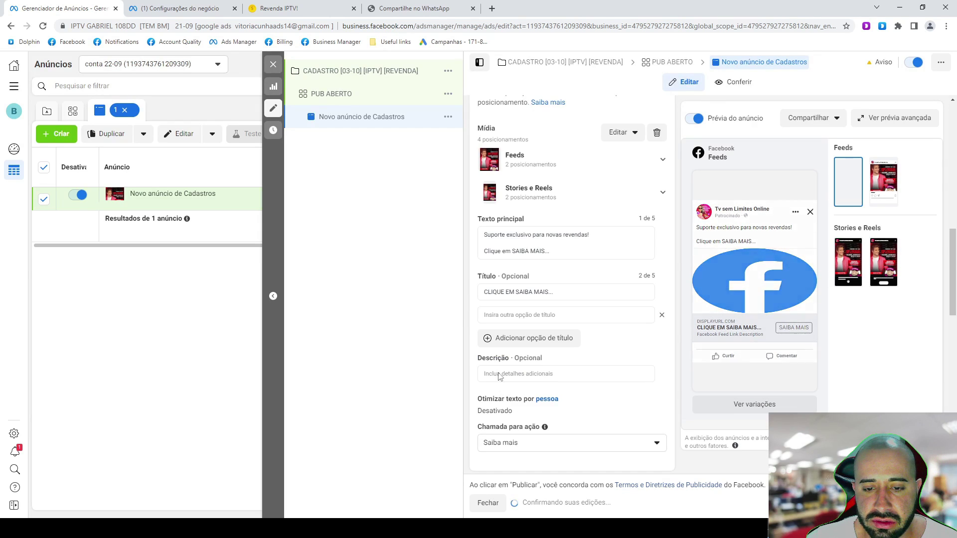
click(497, 314)
text(SUPORTE)
double_click(497, 314)
text(su)
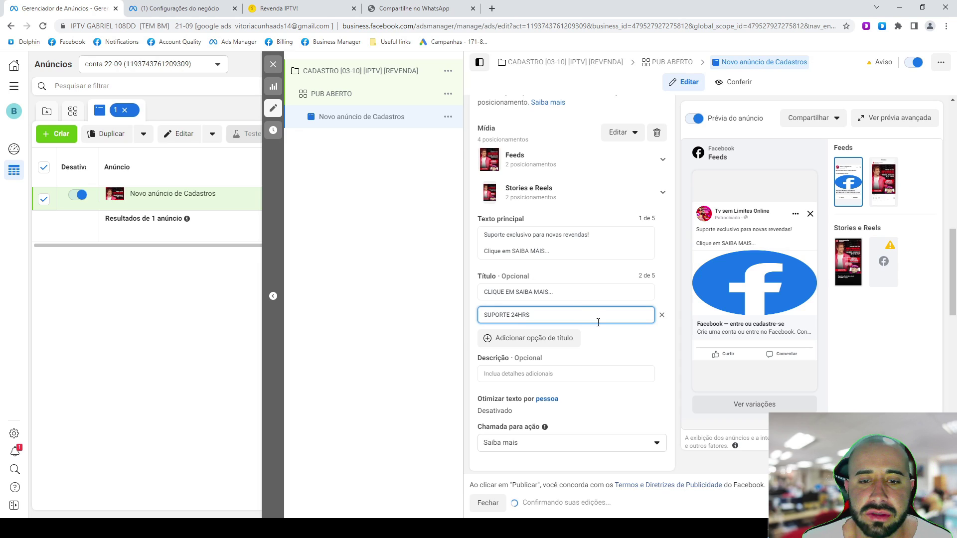
- Add a third title option reading "MELHOR PAINEL"
click(531, 339)
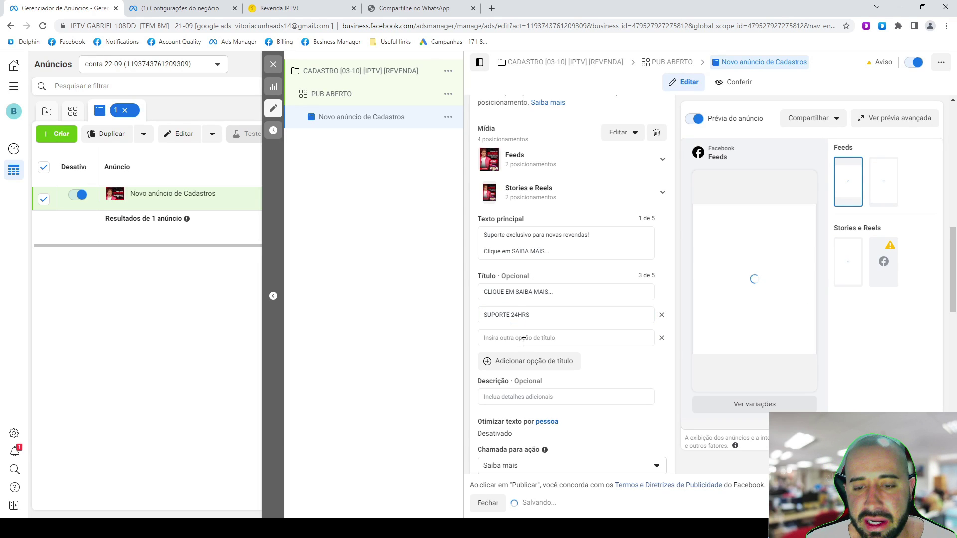
text(MELHOR PAIN)
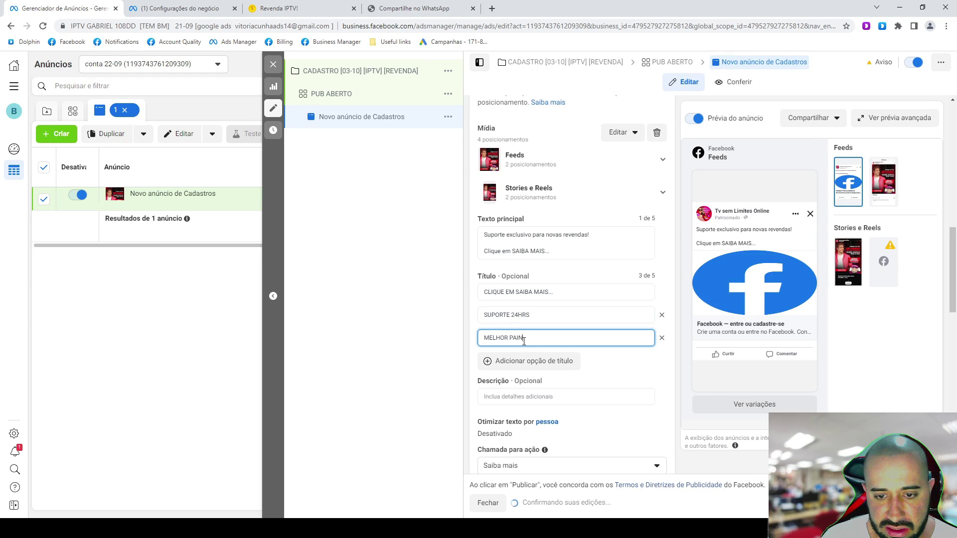
text(EL)
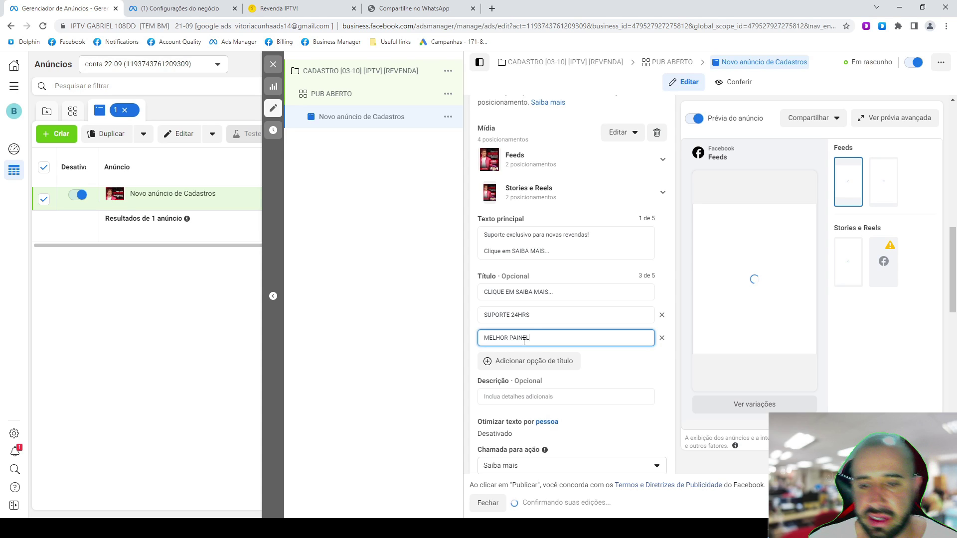
click(438, 315)
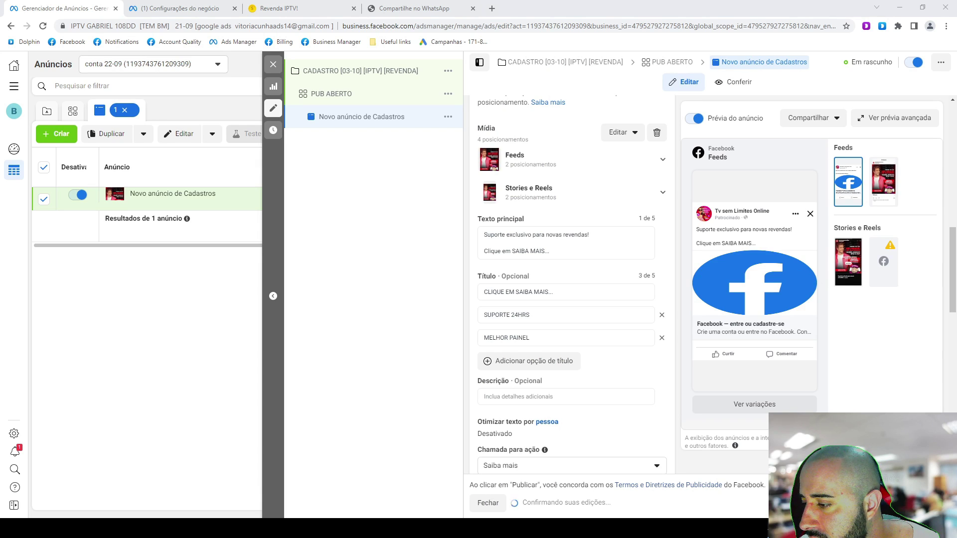
- Replace the third title option's text with "PAINEL HÍBRIDO"
drag(543, 344, 420, 344)
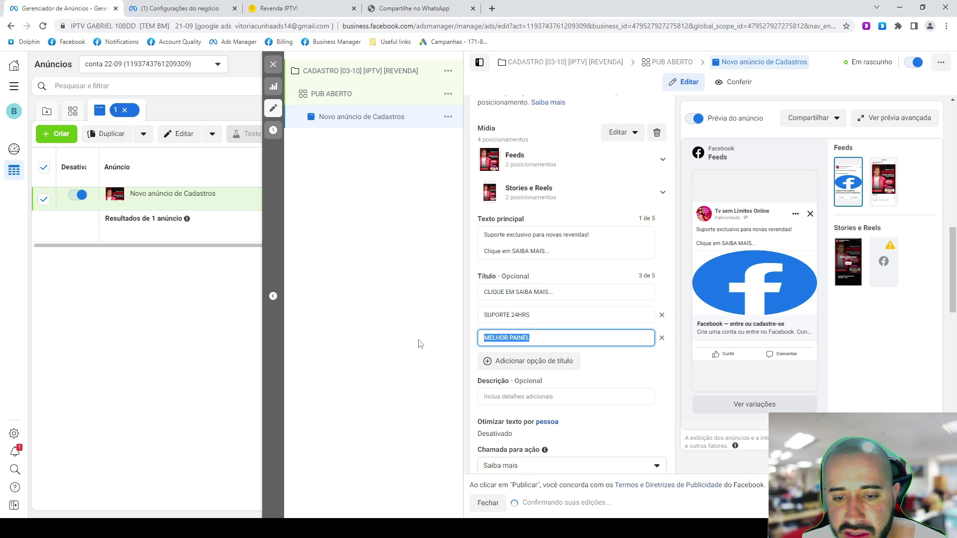
text(PAIB)
key(ctrl+a)
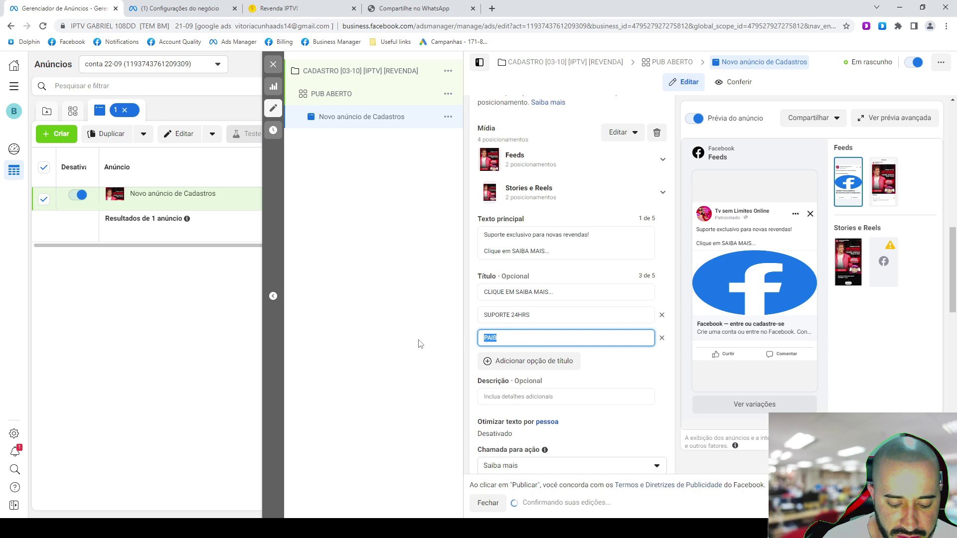
text(PAIN)
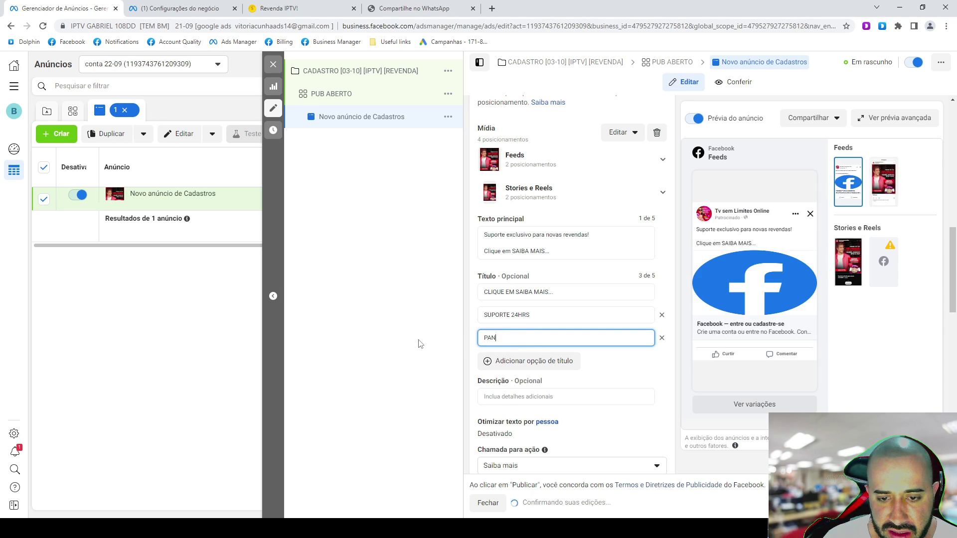
text(EL)
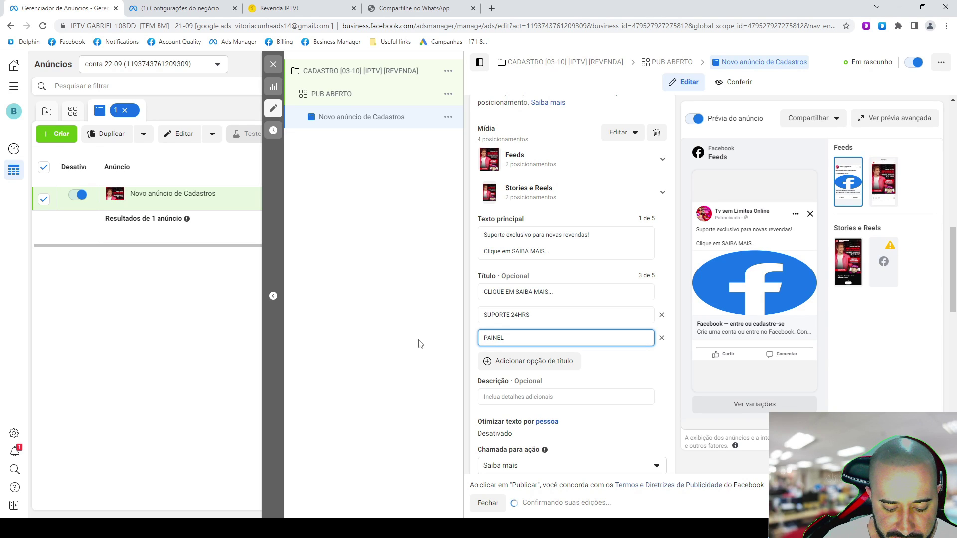
text( HIBRÍD)
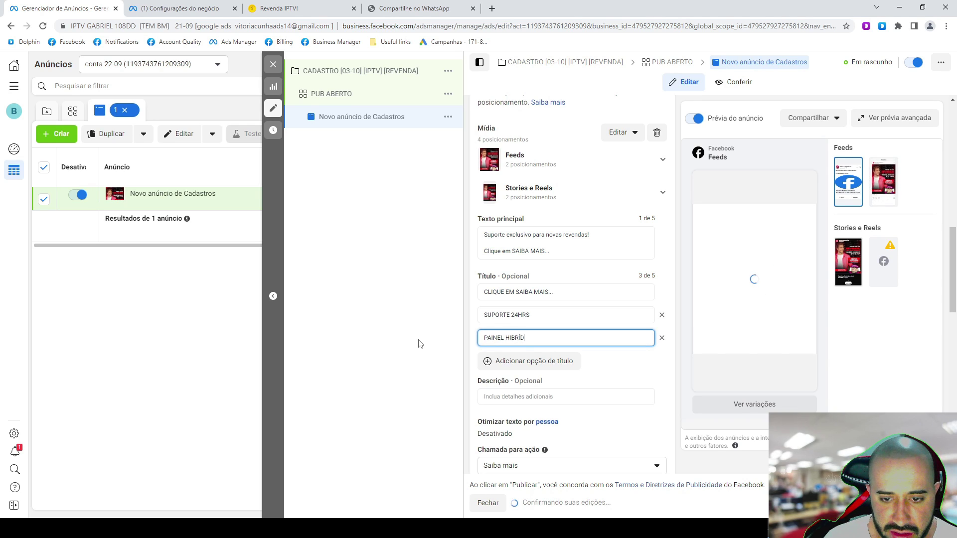
key(BackSpace)
key(BackSpace)
key(BackSpace)
key(BackSpace)
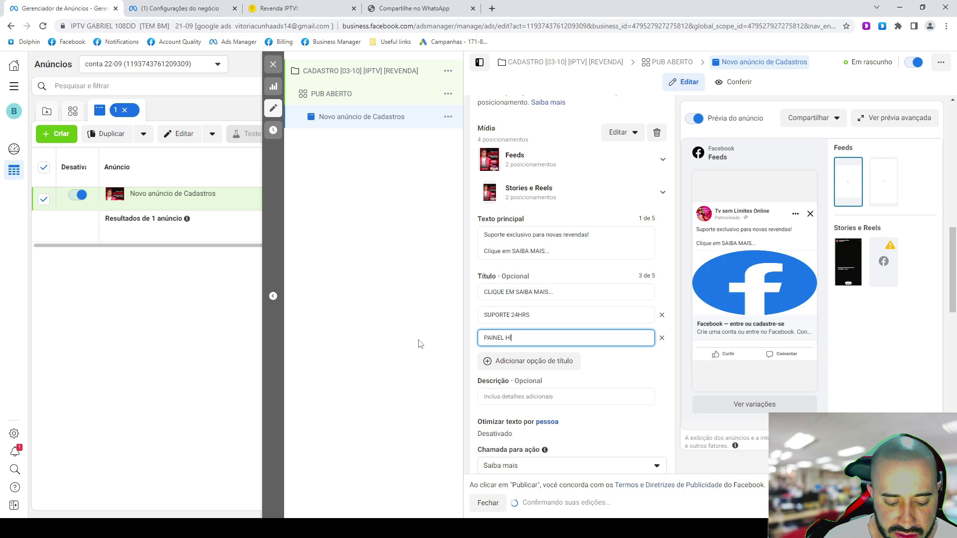
key(BackSpace)
text(ÍBRIDO)
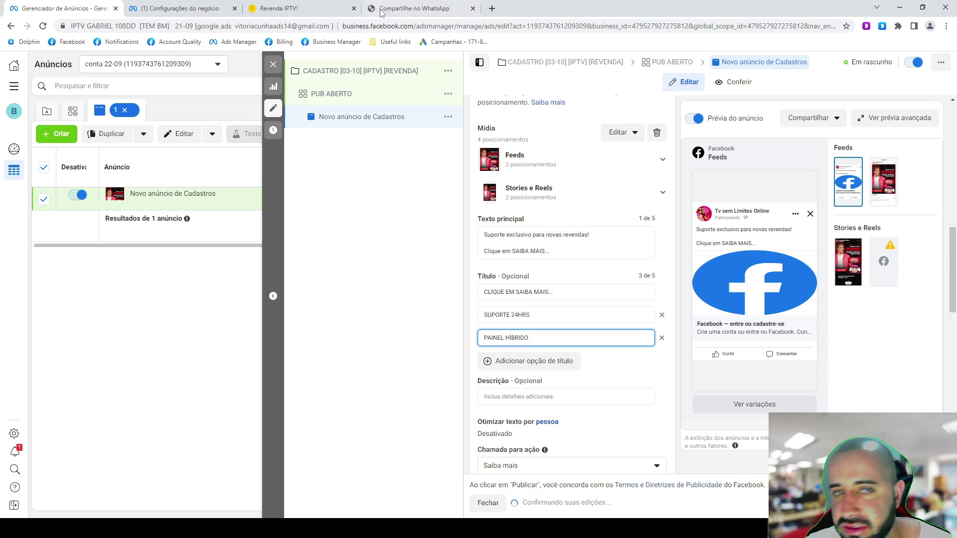
- Search Google for "HIBRIDO" to check the spelling, and return to the ad being edited
click(491, 9)
text(HIBR)
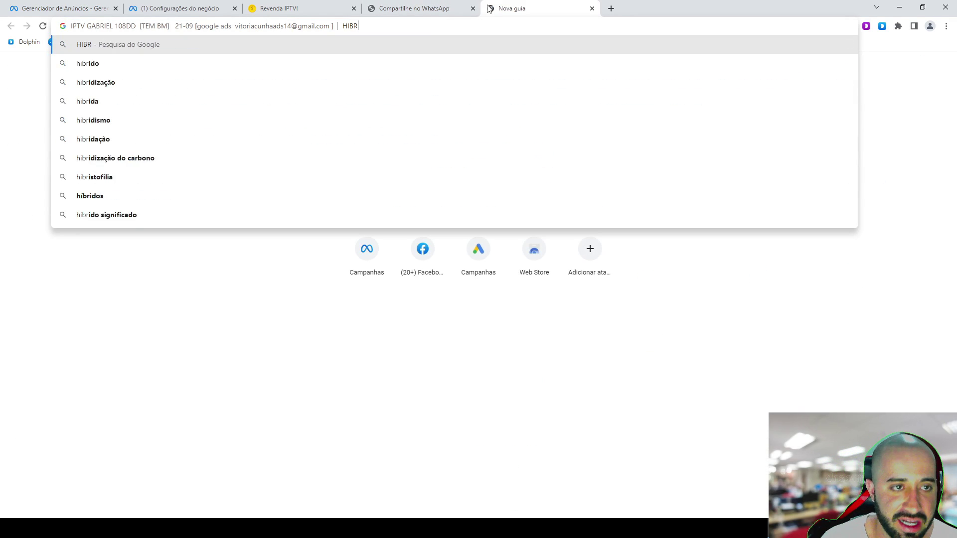
text(IDO)
key(Return)
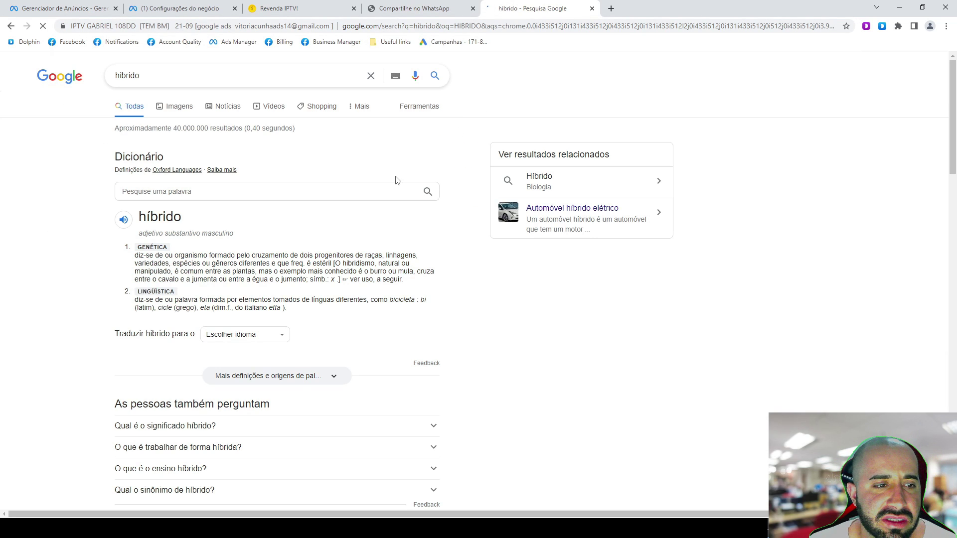
click(116, 5)
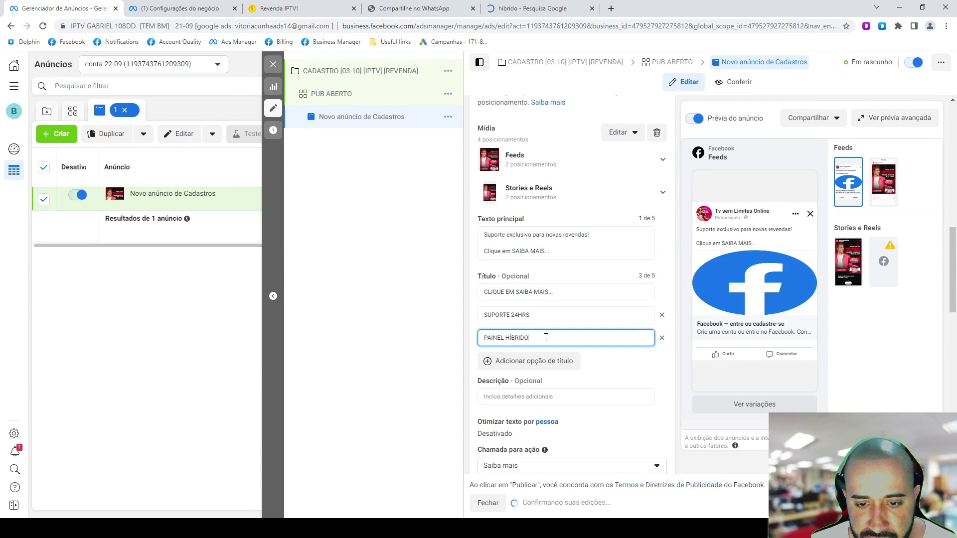
scroll(537, 359, down, 2)
scroll(537, 359, down, 2)
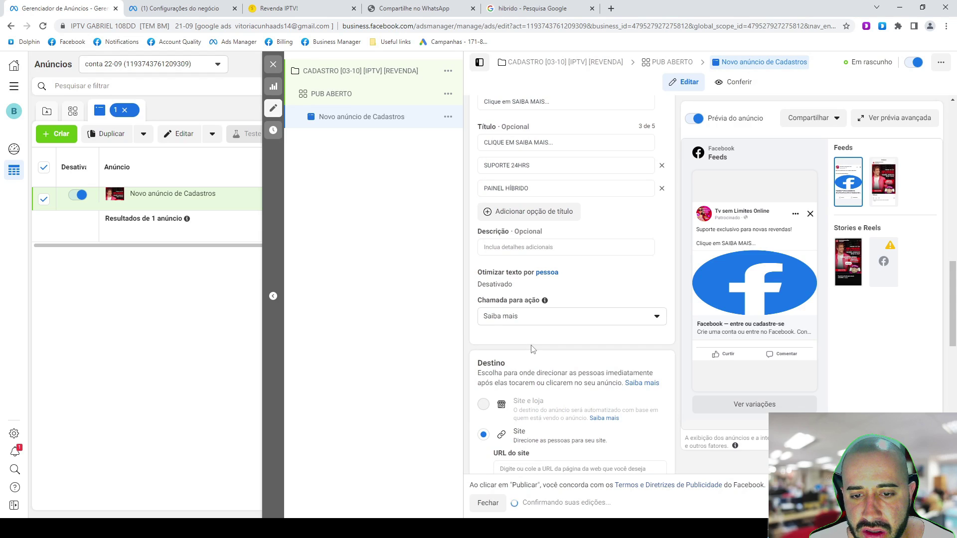
scroll(528, 250, down, 5)
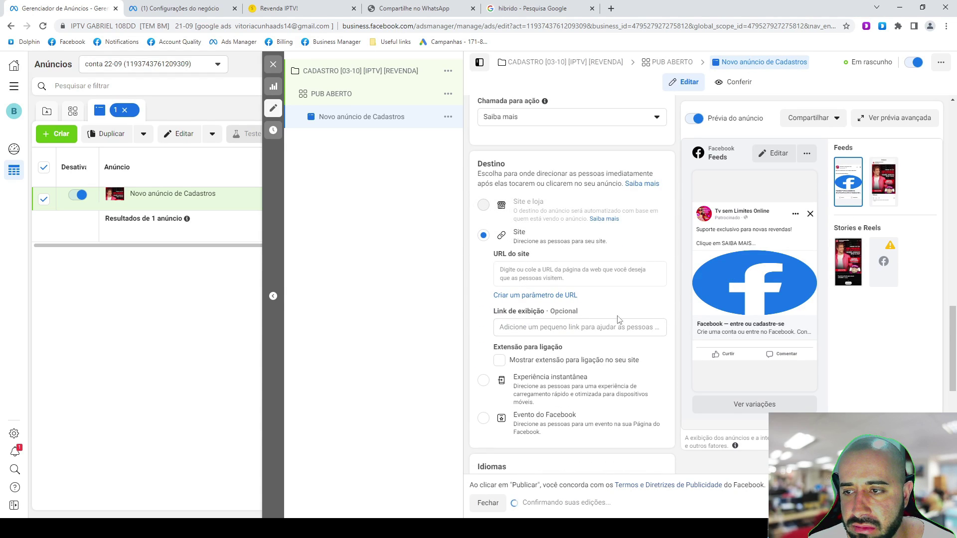
click(286, 7)
click(379, 26)
click(65, 8)
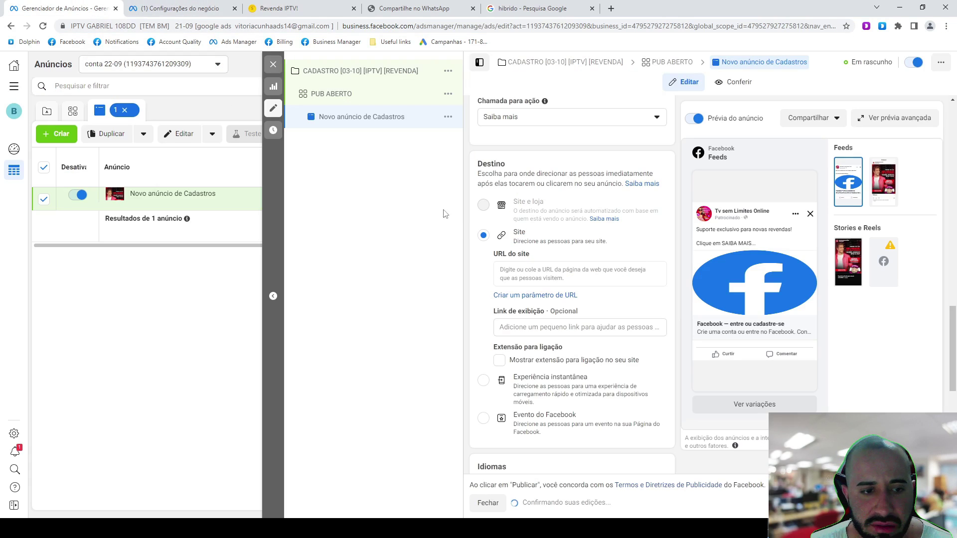
click(529, 273)
text(http://revenderiptvp2p.com/)
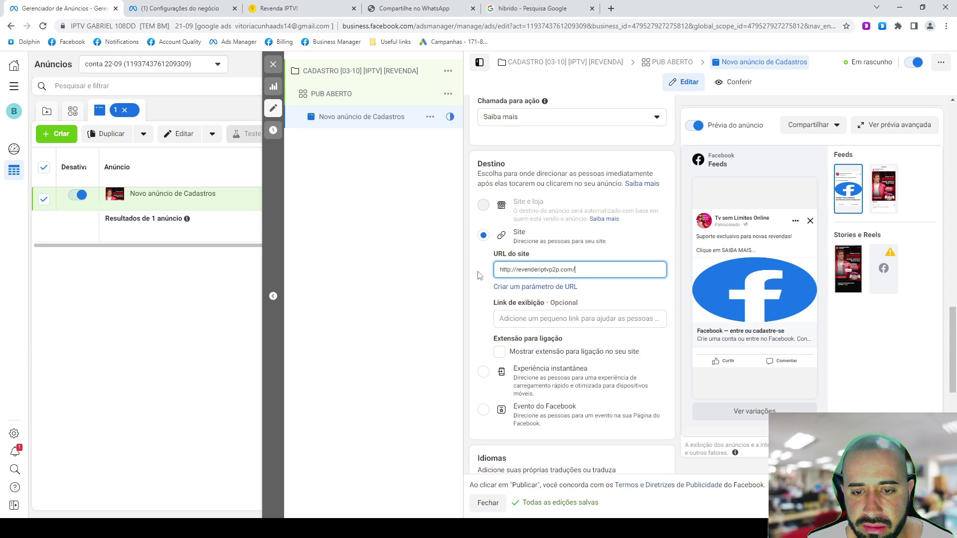
- Preview the ad in Instagram Stories and Facebook Feeds, and review its remaining tracking settings
scroll(491, 279, down, 6)
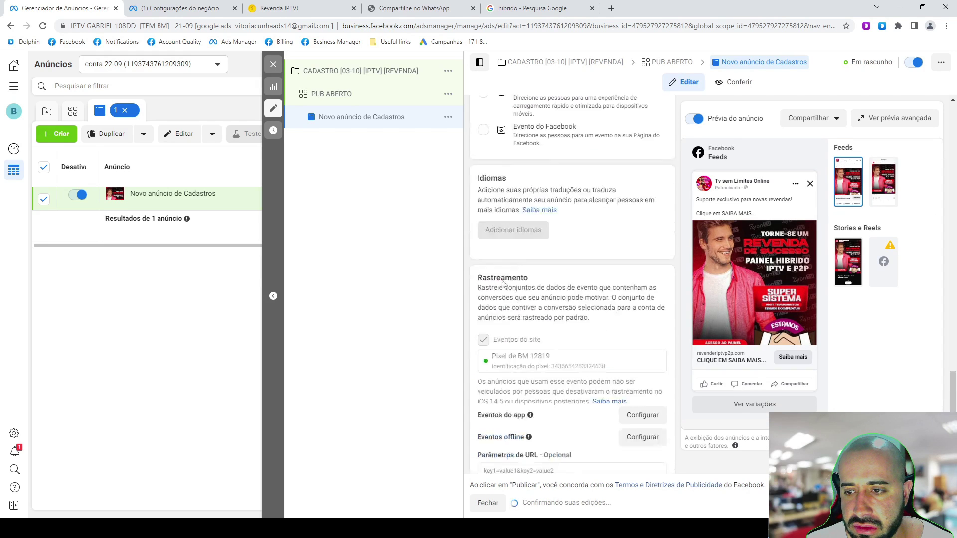
scroll(504, 284, up, 10)
click(844, 257)
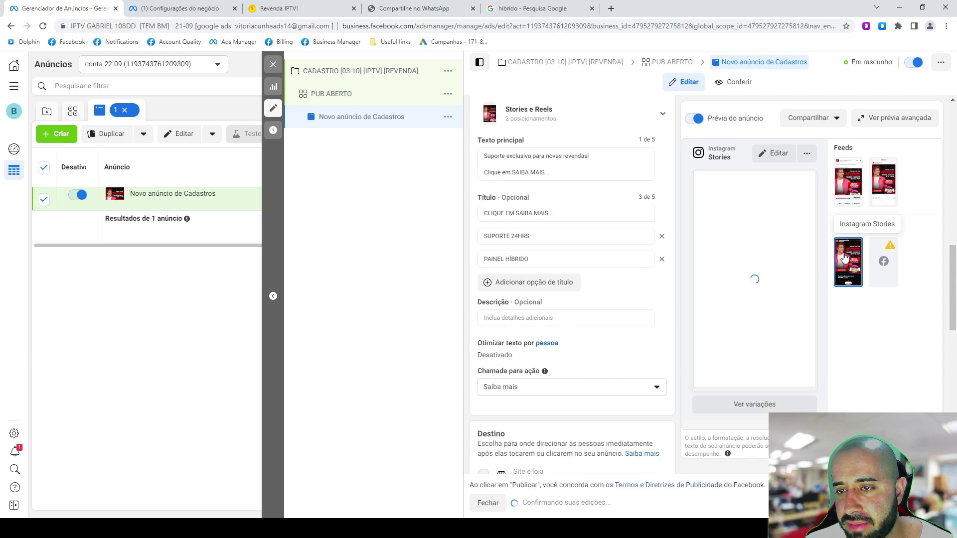
click(842, 199)
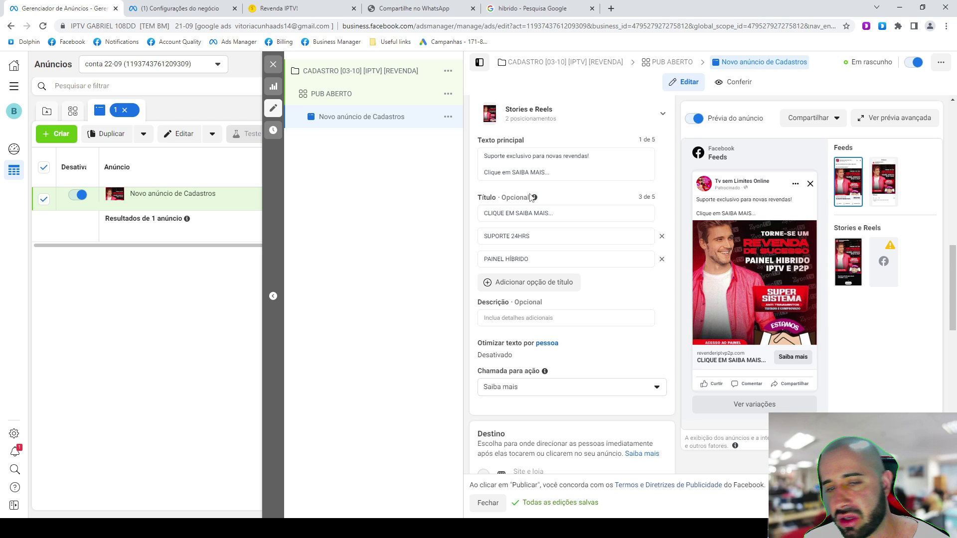
scroll(532, 198, down, 10)
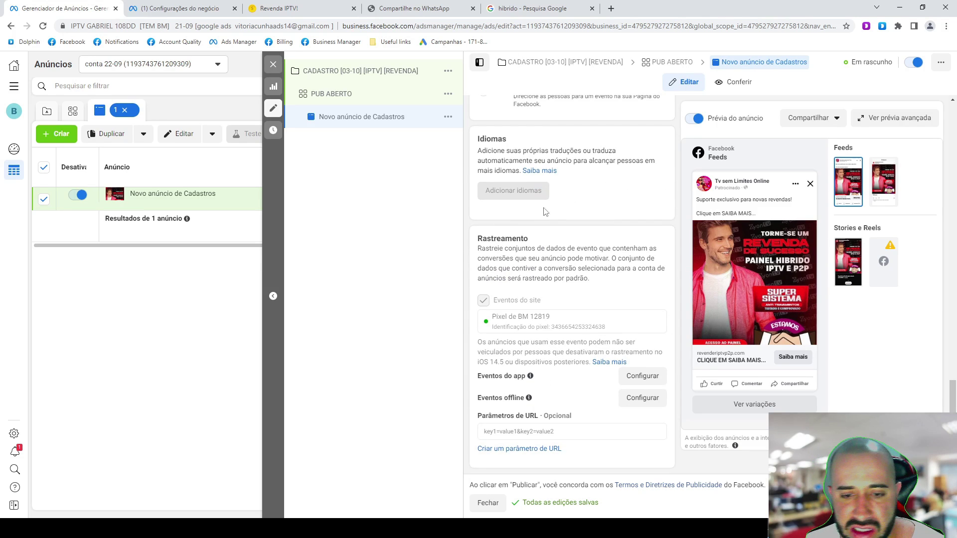
- Duplicate the PUB ABERTO ad set within the CADASTRO [03-10] [IPTV] [REVENDA] campaign
click(337, 99)
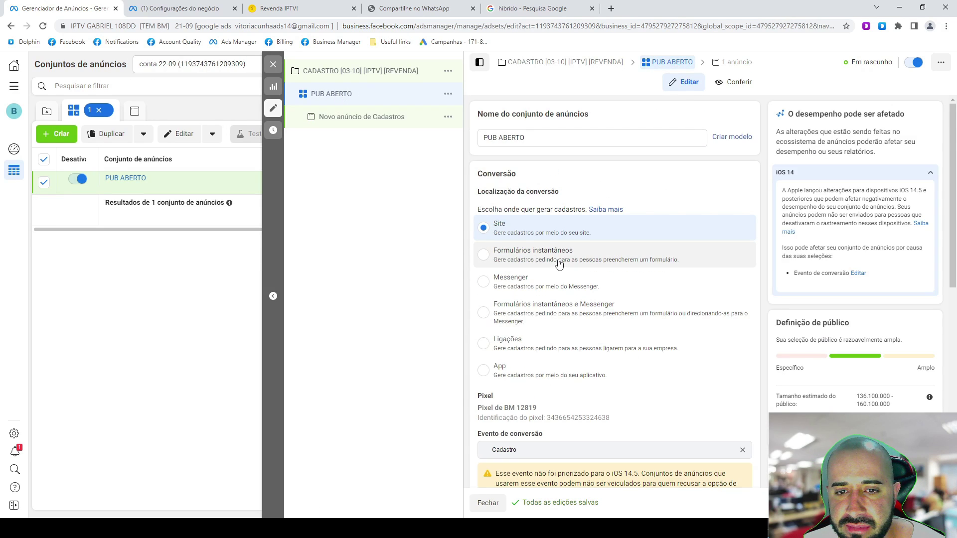
scroll(560, 267, down, 5)
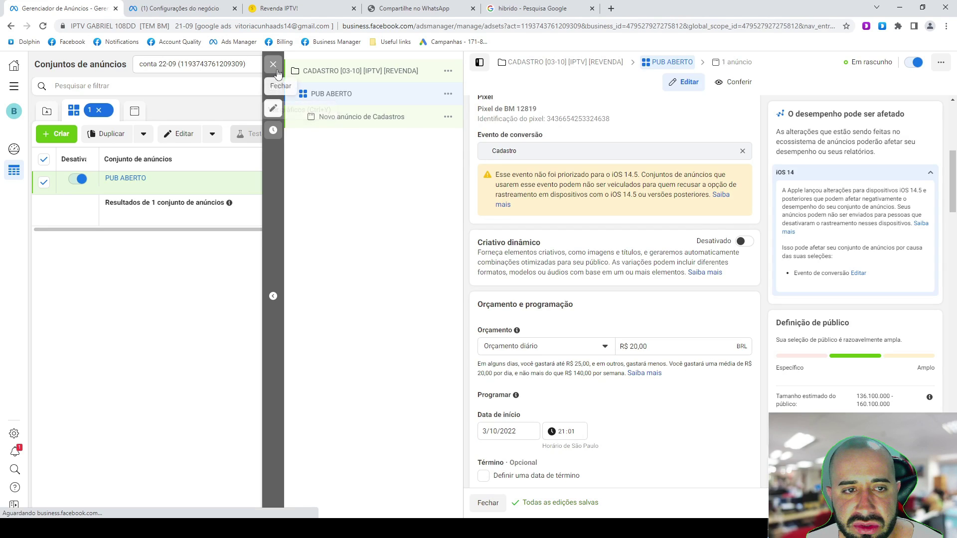
click(274, 64)
click(236, 119)
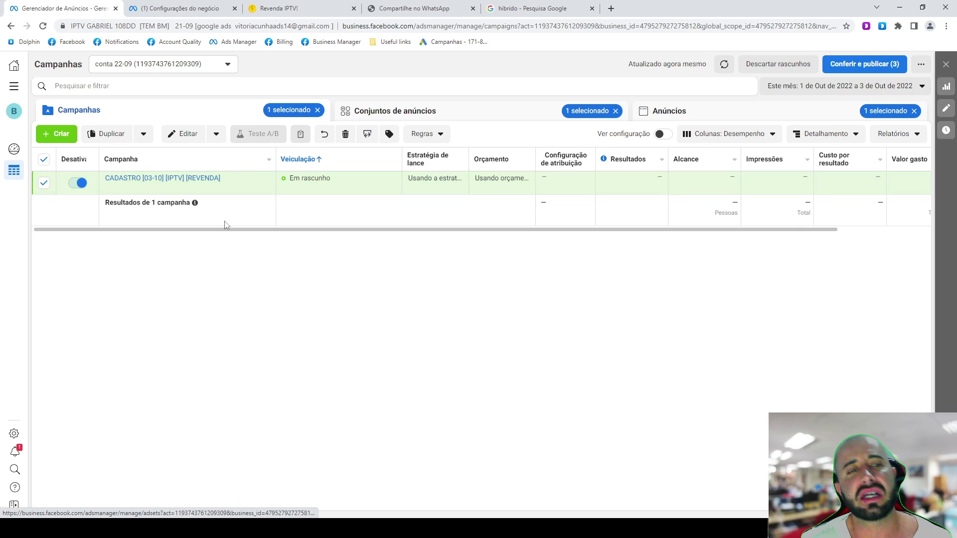
click(197, 179)
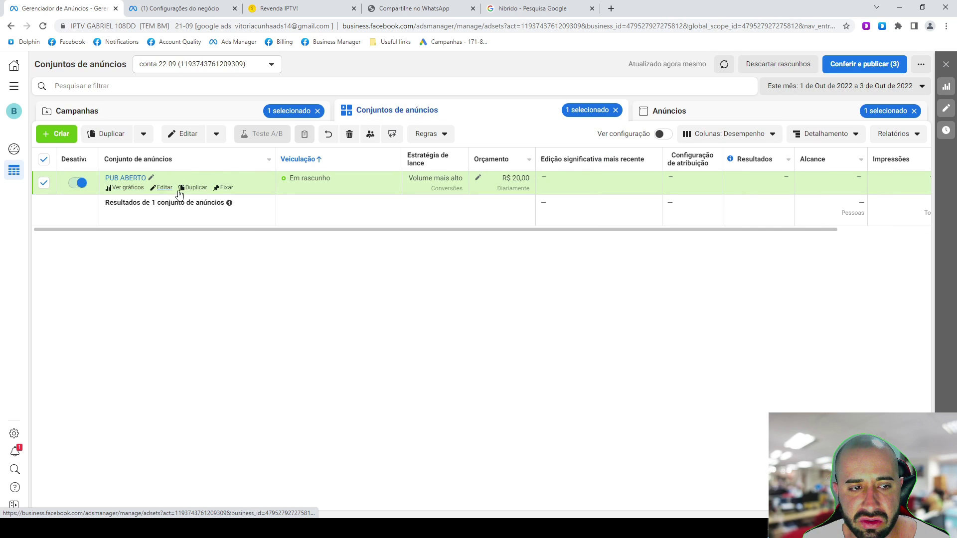
click(196, 188)
click(600, 375)
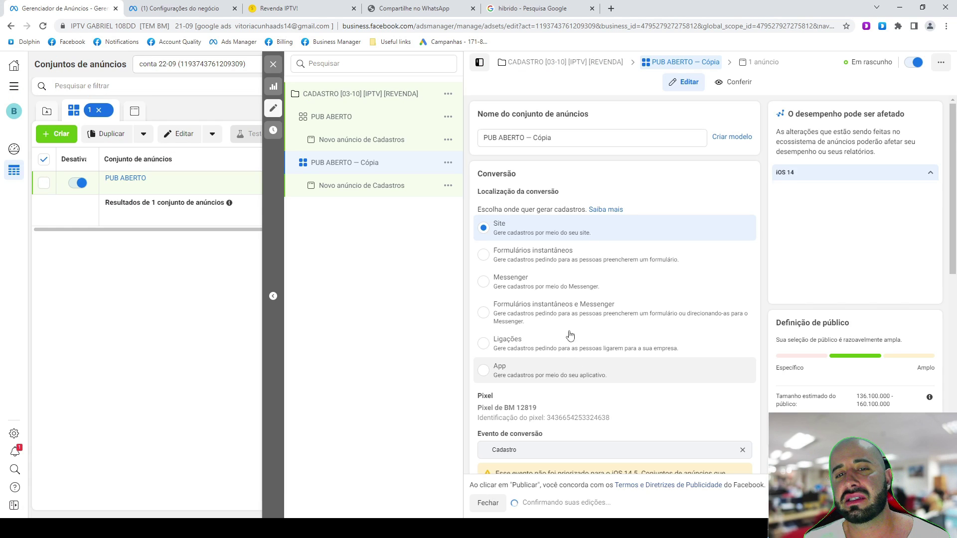
- Rename the duplicated ad set to "PUB INTERESSE"
drag(506, 141, 499, 141)
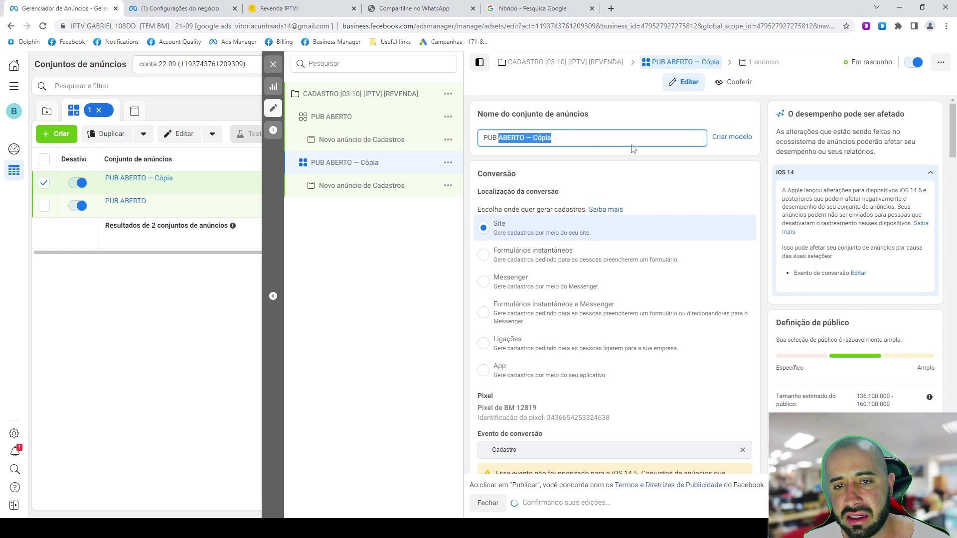
text(i)
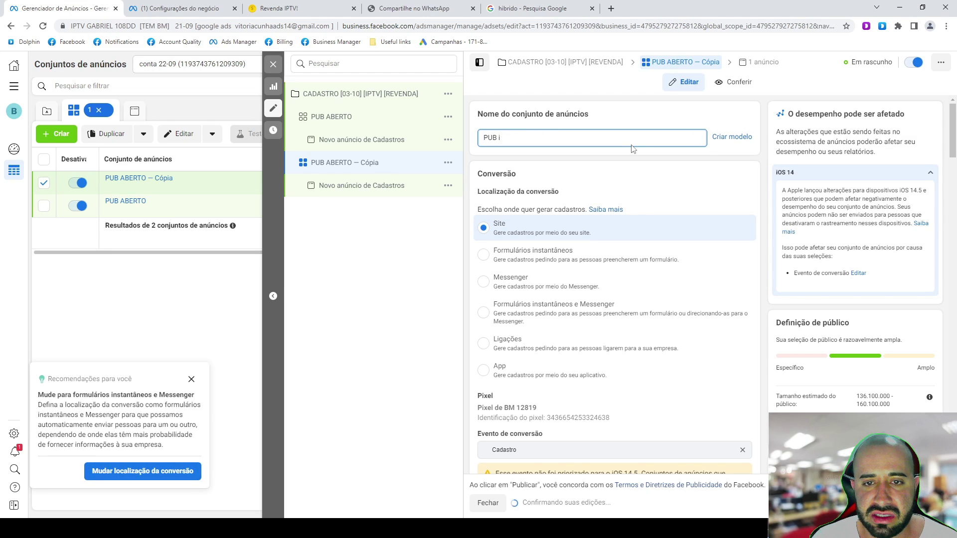
text(nTERESSE)
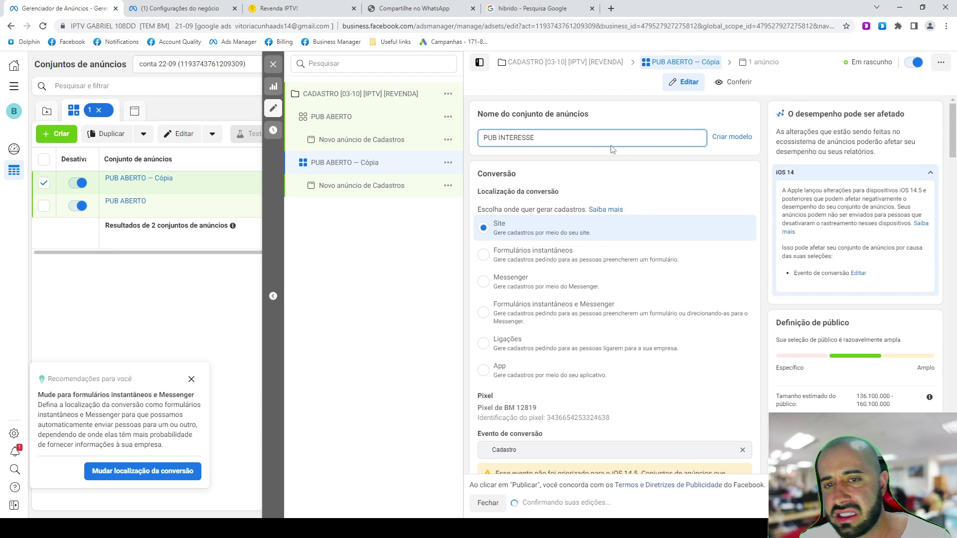
click(612, 151)
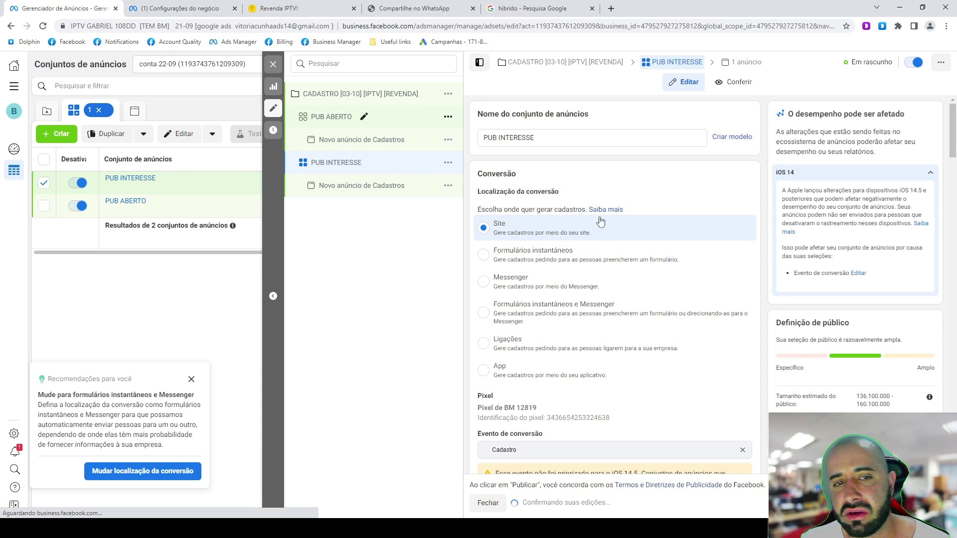
- Set the daily budget to R$ 17 for the PUB ABERTO ad set and R$ 18 for PUB INTERESSE
scroll(573, 300, down, 5)
click(656, 344)
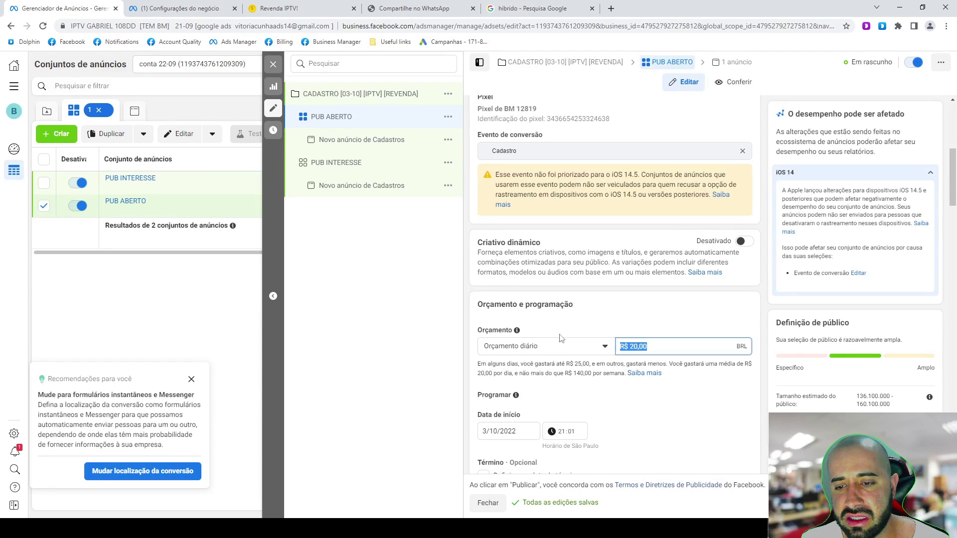
text(17)
click(342, 163)
text(18)
- Search the detailed targeting options of the PUB INTERESSE ad set for "REVENDA"
scroll(613, 277, down, 5)
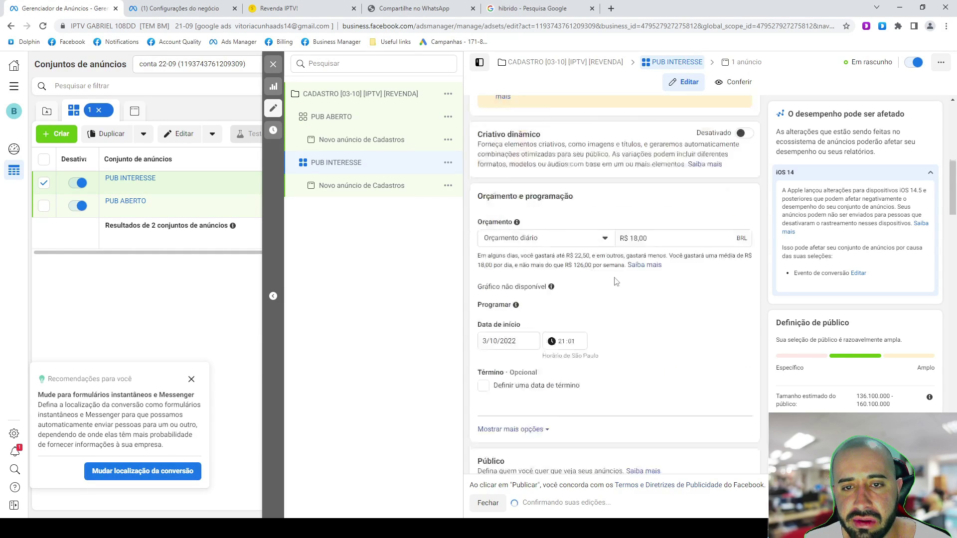
scroll(626, 312, up, 15)
scroll(626, 312, down, 10)
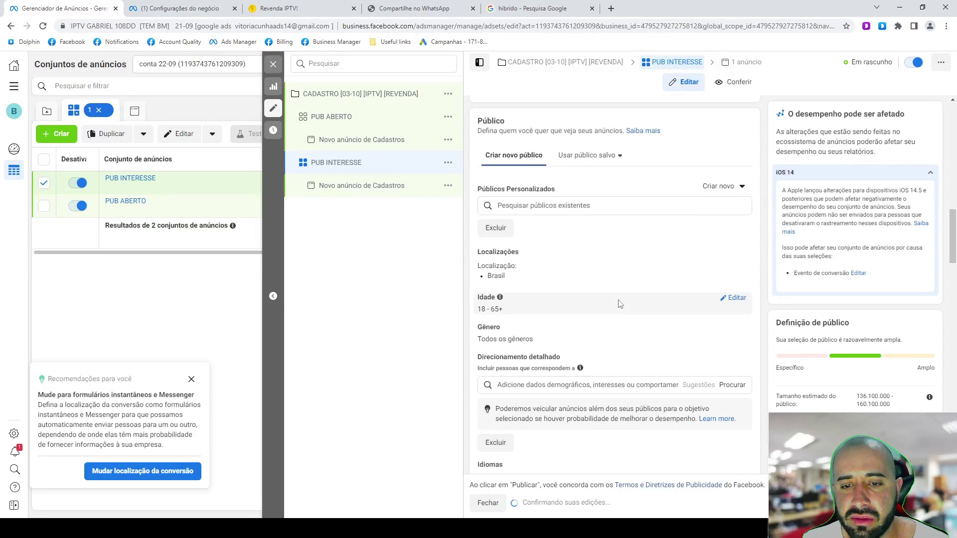
mouse_move(567, 257)
click(551, 285)
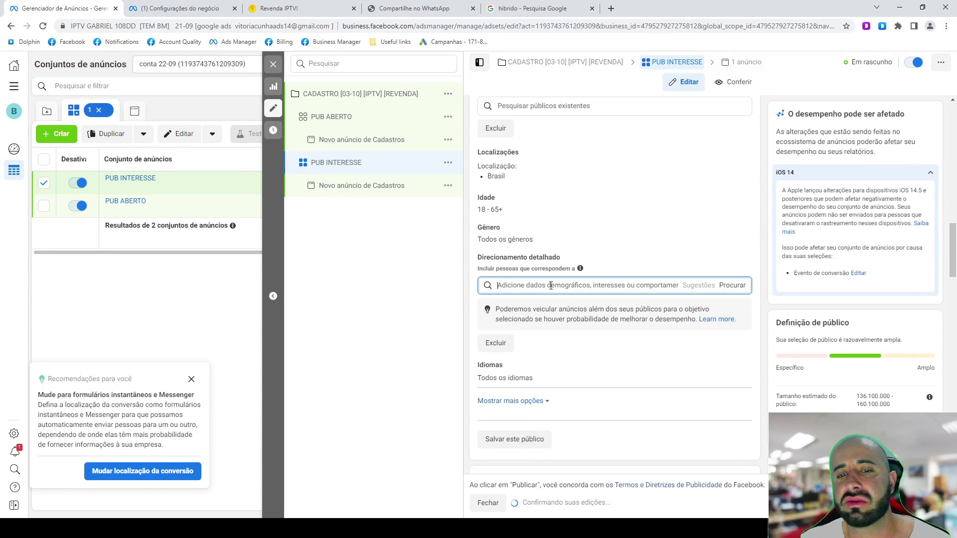
text(REVENDA)
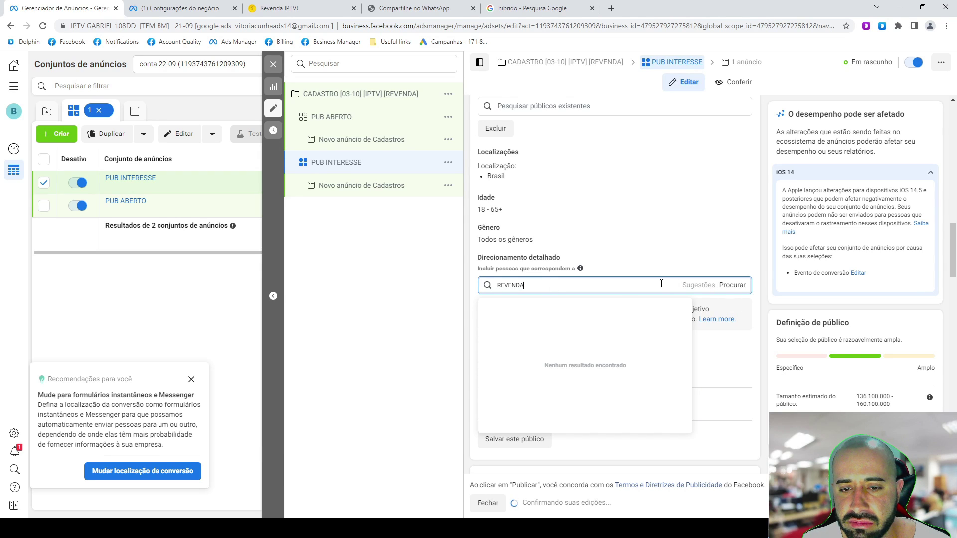
- Search detailed targeting for "EMPREENDEDOR" and add the interest Empreendedorismo to the audience
key(ctrl+a)
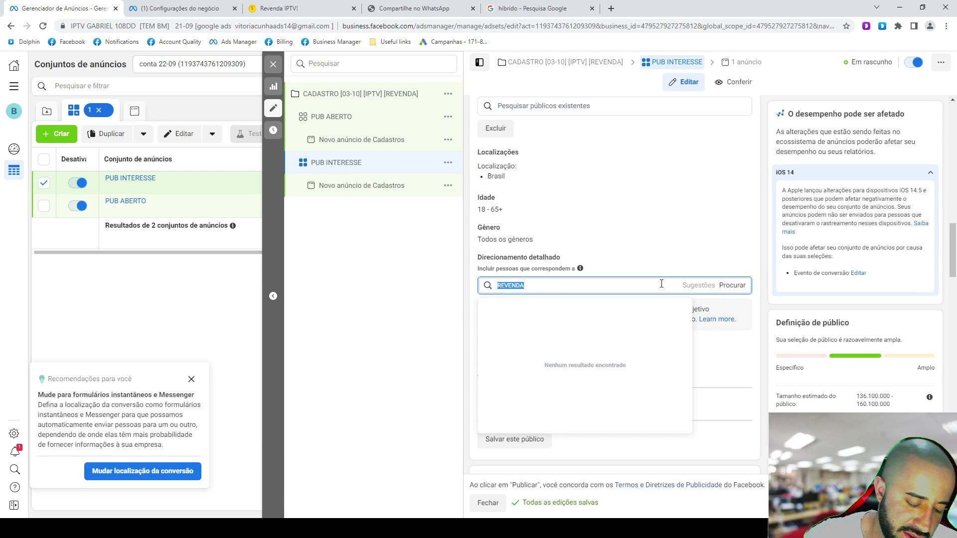
text(EMP)
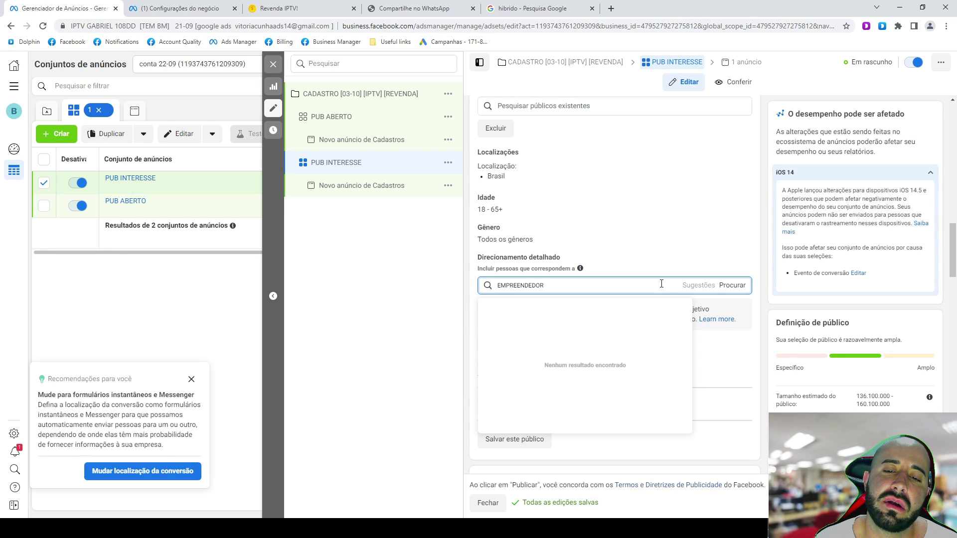
double_click(661, 284)
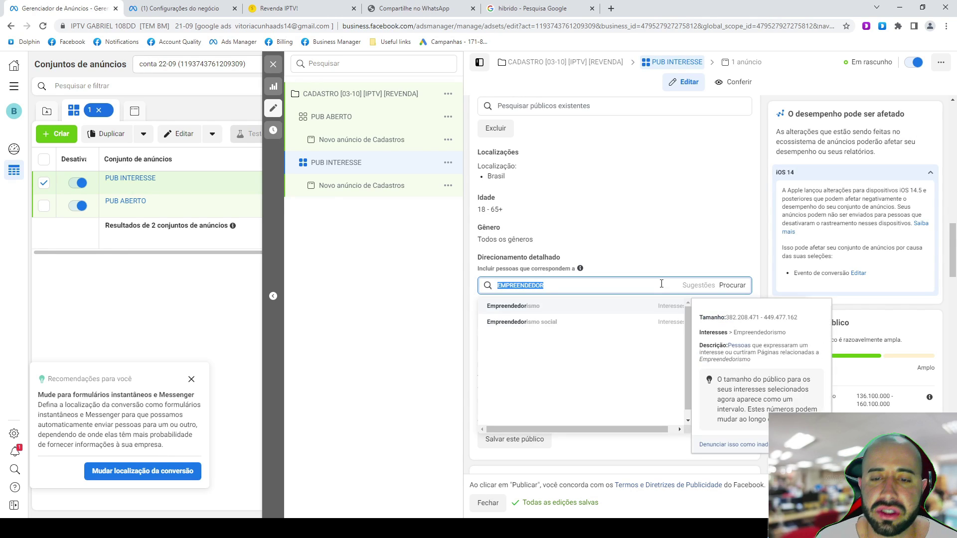
click(673, 308)
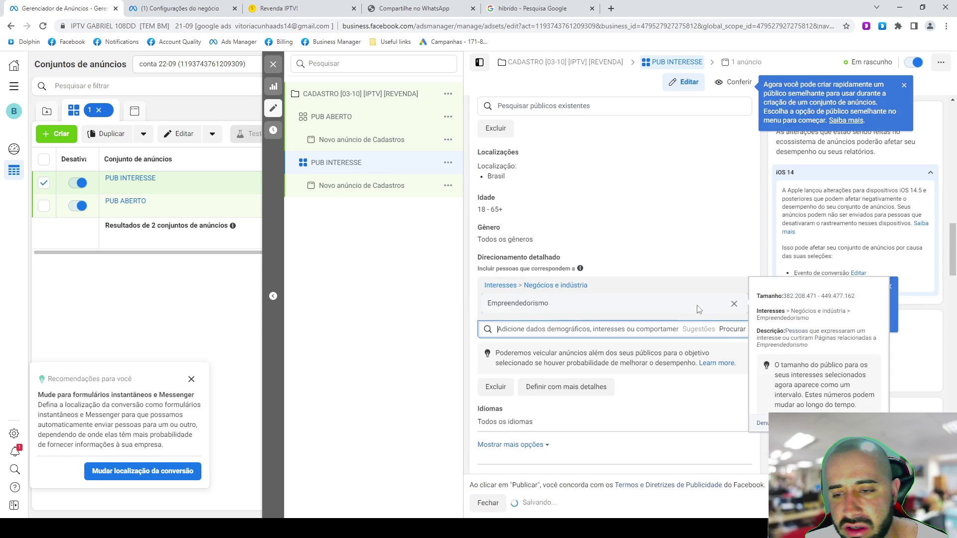
- Add the interest Renda from the detailed targeting suggestions
click(696, 330)
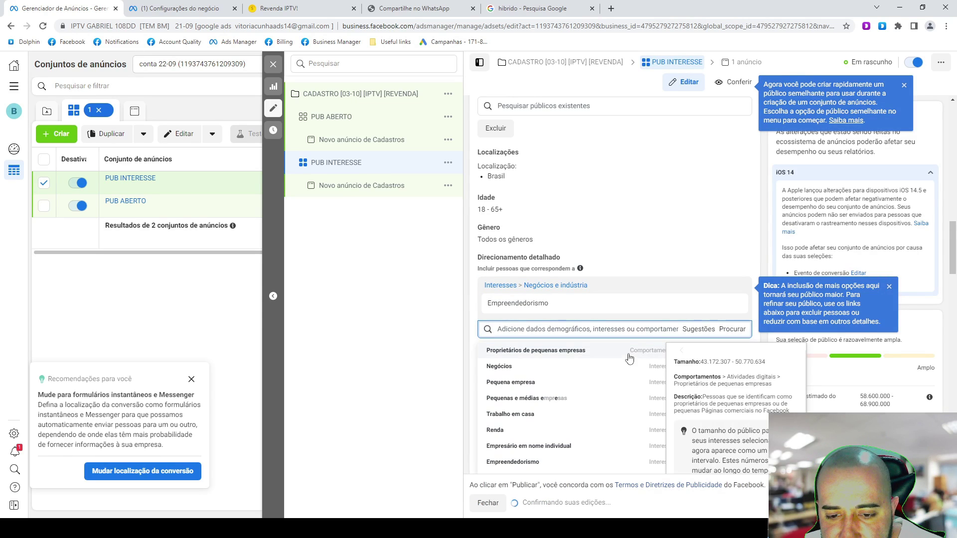
scroll(578, 381, down, 1)
scroll(553, 383, down, 1)
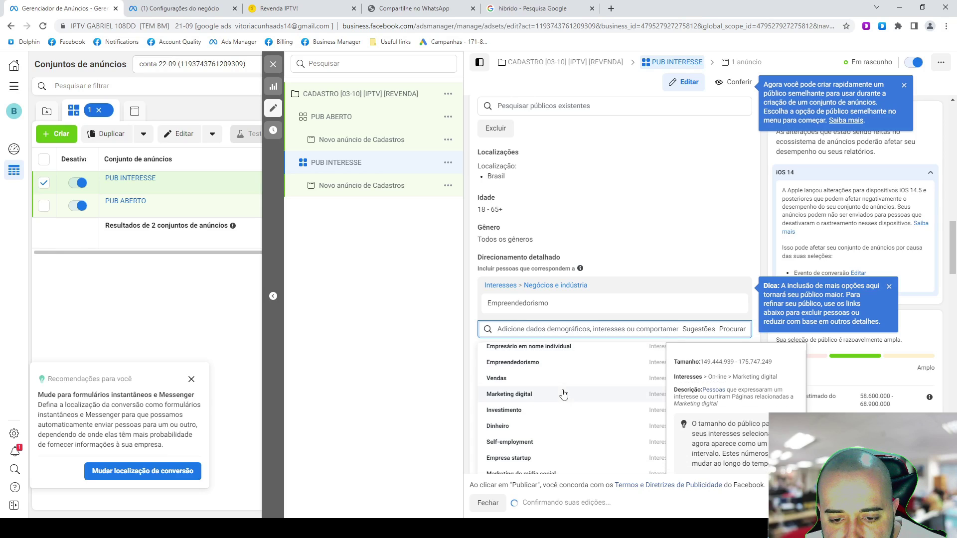
scroll(543, 375, up, 1)
scroll(529, 378, up, 1)
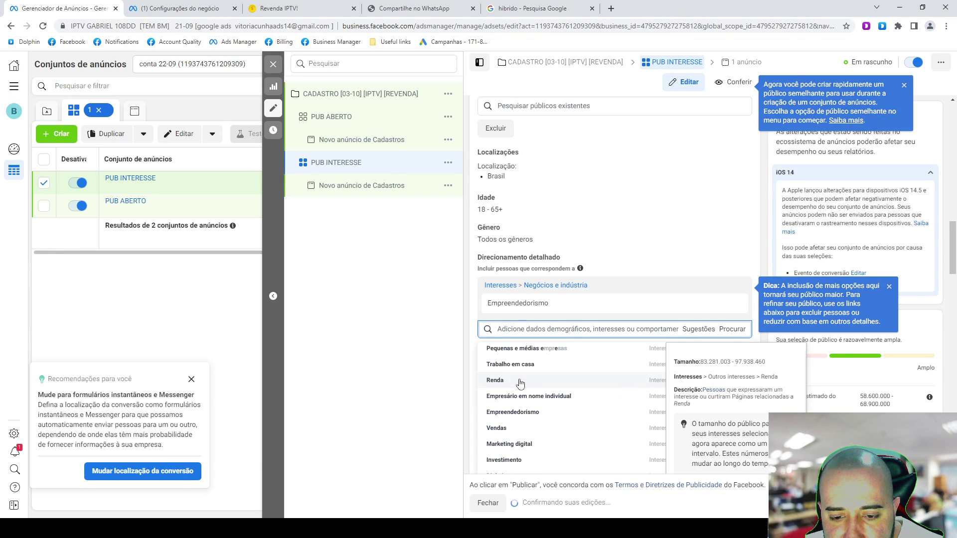
click(520, 381)
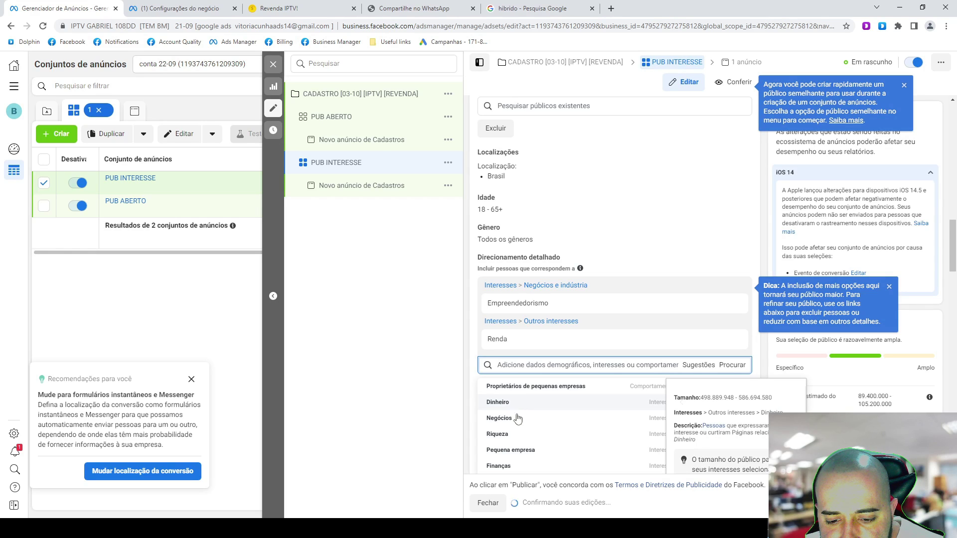
- Add the interest Vendas from the detailed targeting suggestions of the PUB INTERESSE ad set
scroll(528, 439, down, 3)
scroll(534, 441, down, 1)
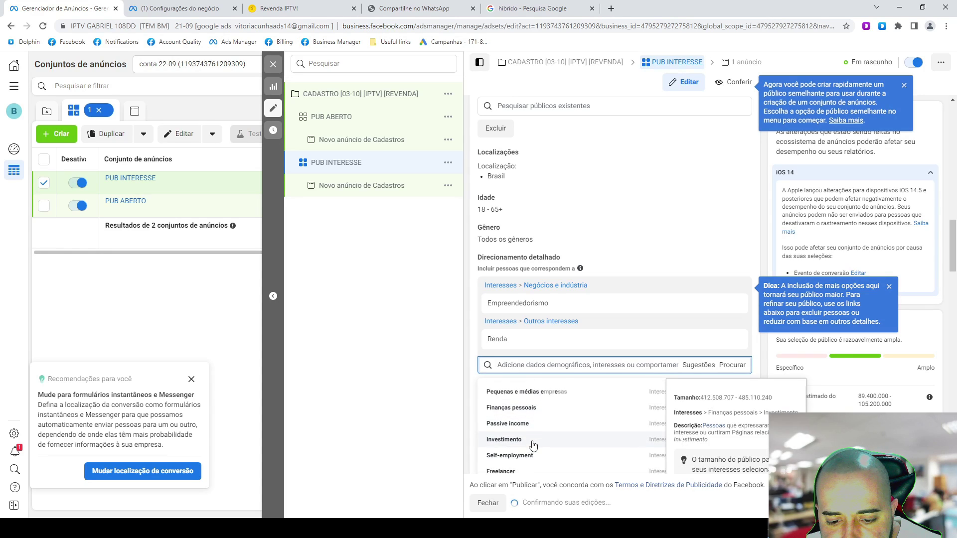
scroll(528, 438, down, 2)
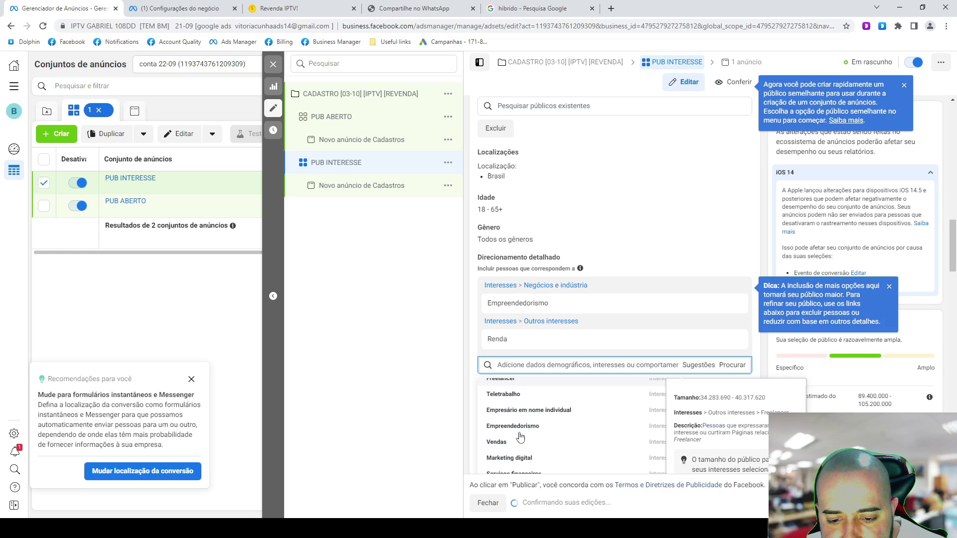
scroll(523, 430, down, 2)
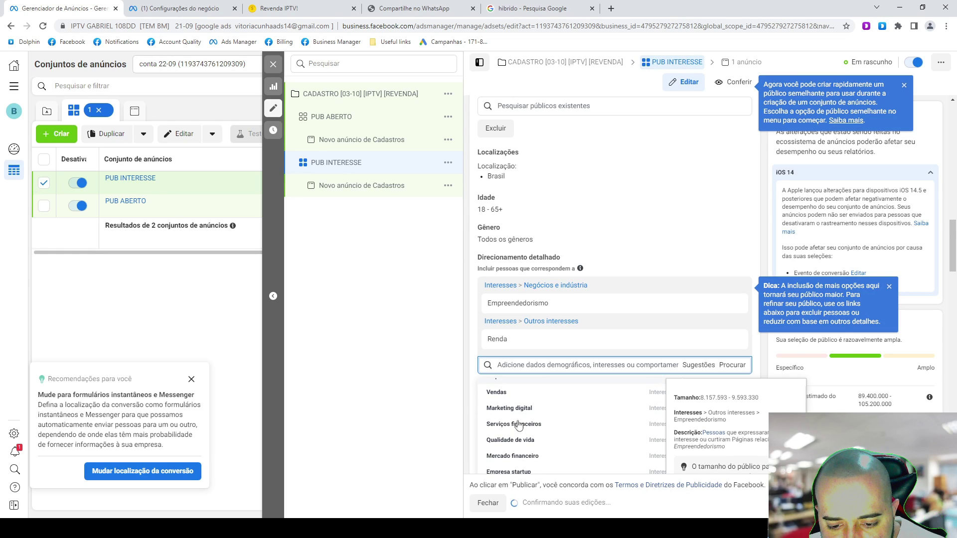
click(502, 399)
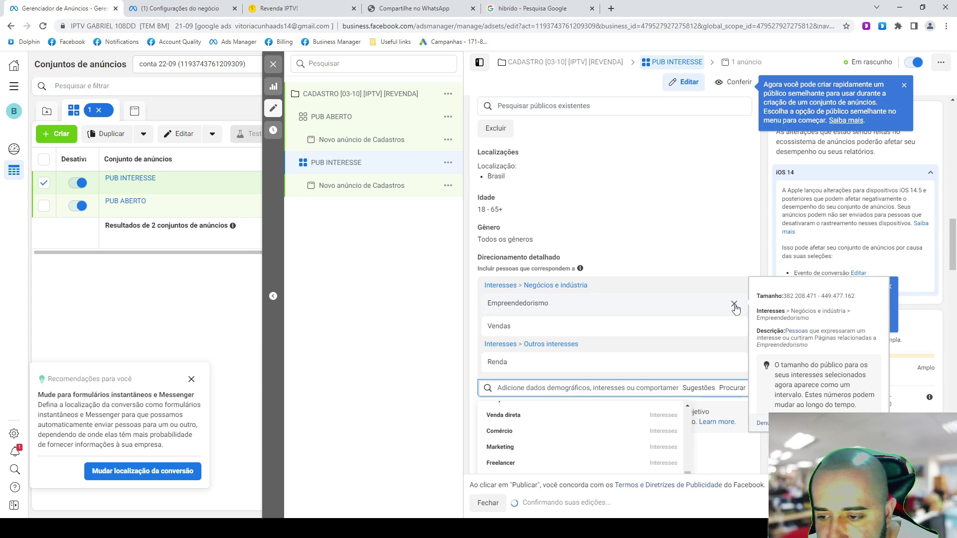
- Look through the detailed targeting suggestions and add the interest Freelancer to the PUB INTERESSE audience
scroll(631, 387, down, 2)
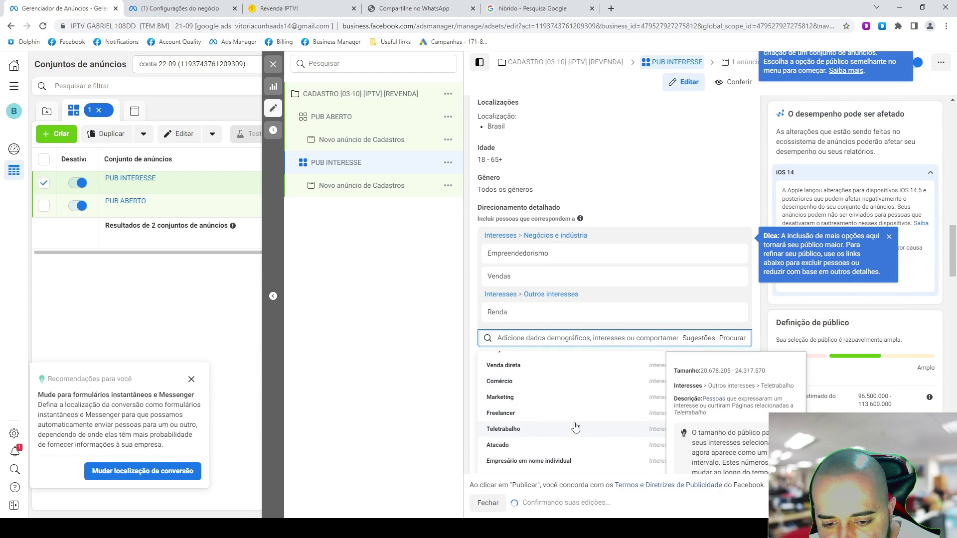
scroll(563, 425, down, 2)
scroll(559, 425, down, 1)
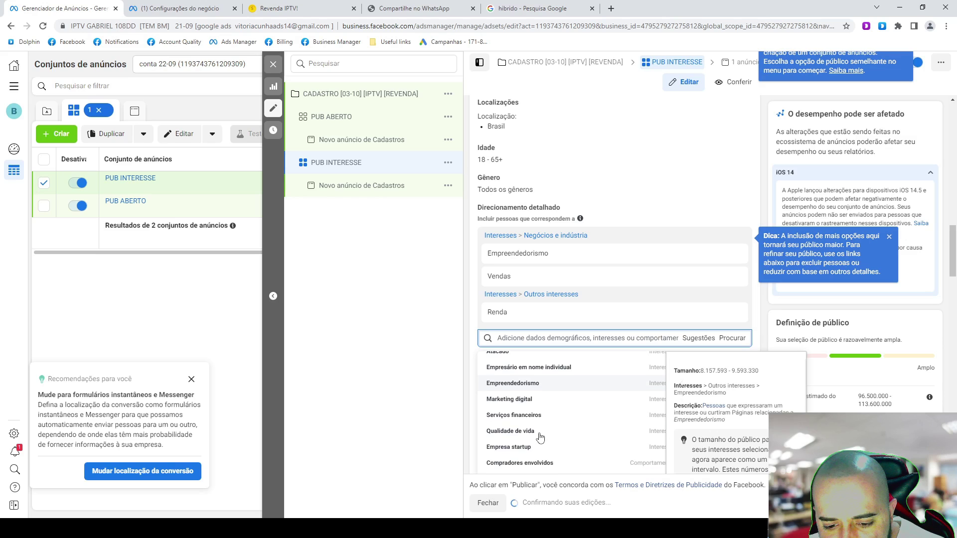
scroll(549, 431, down, 1)
scroll(552, 420, down, 3)
scroll(536, 383, down, 1)
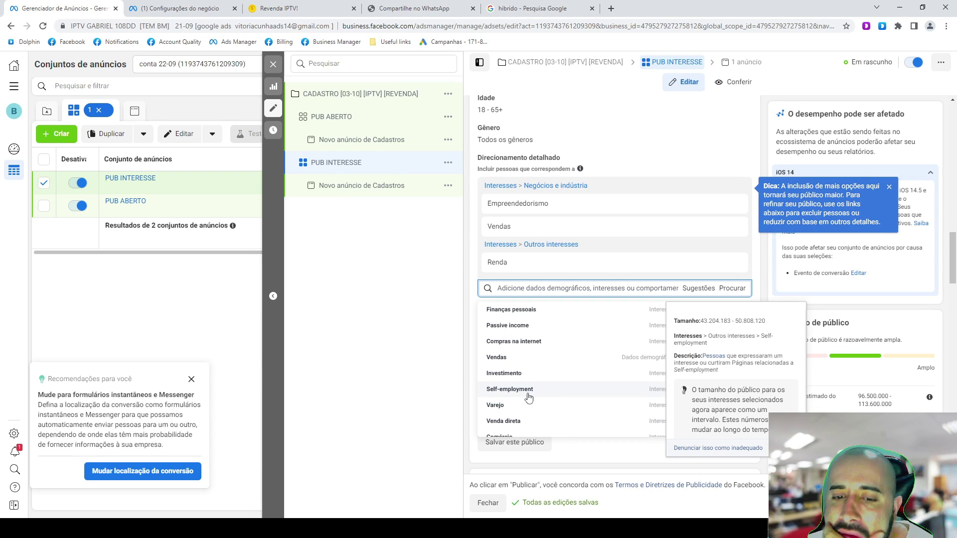
scroll(529, 396, up, 2)
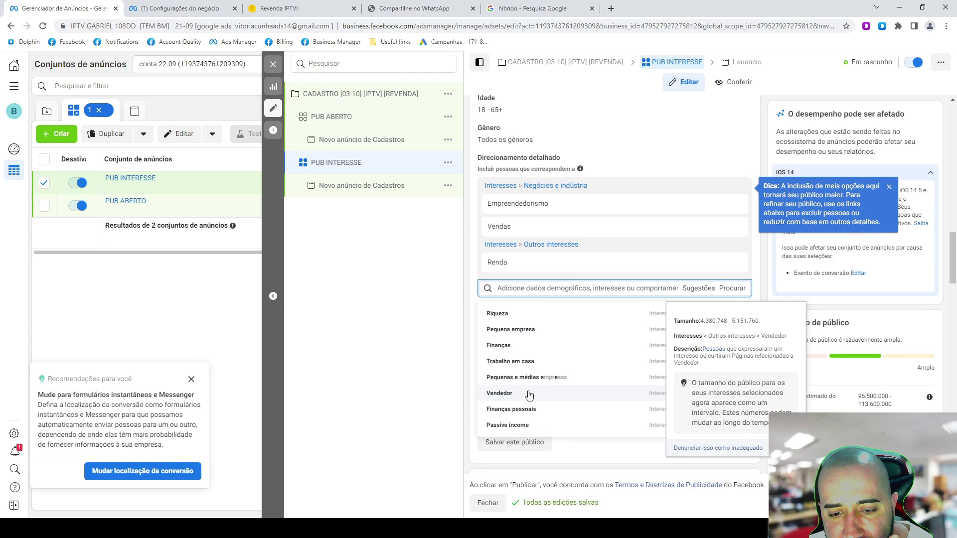
scroll(529, 390, up, 4)
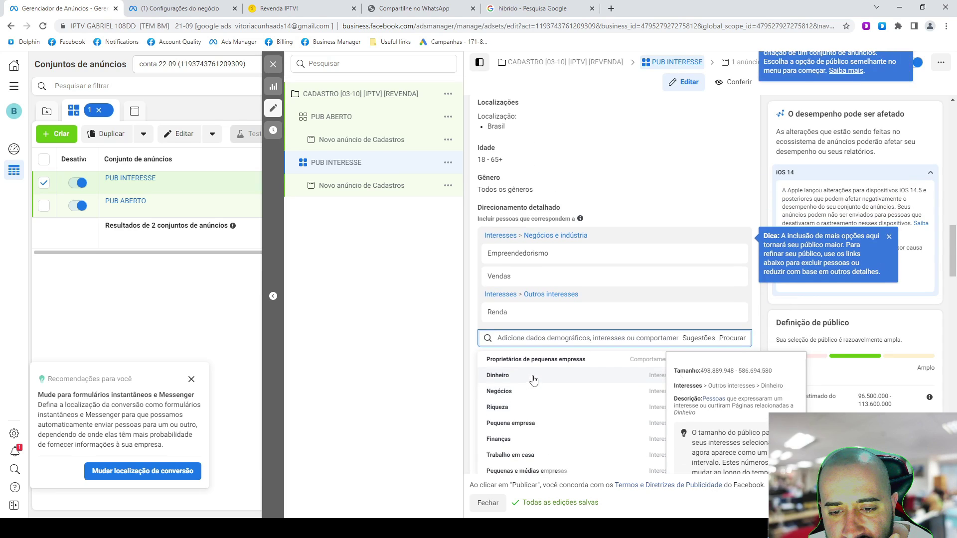
click(698, 338)
click(698, 338)
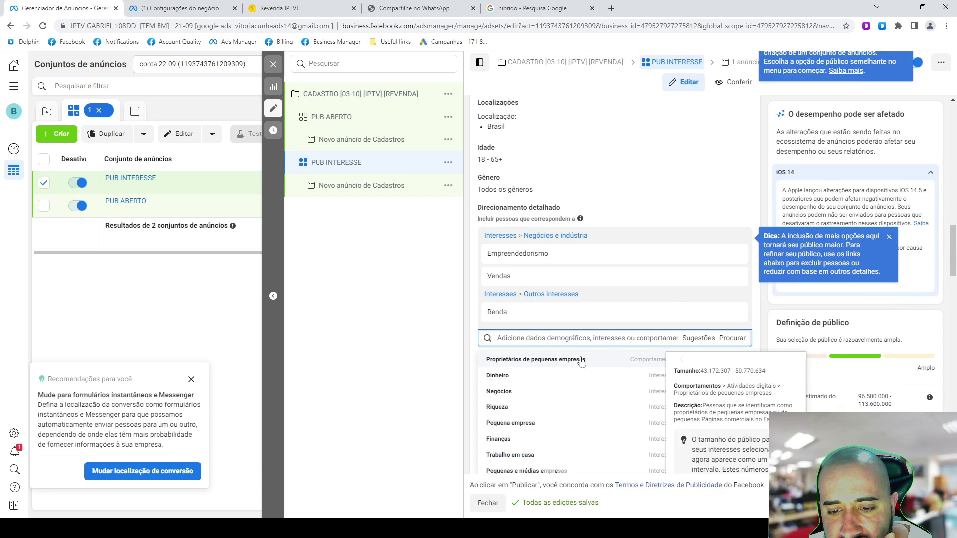
scroll(573, 369, down, 1)
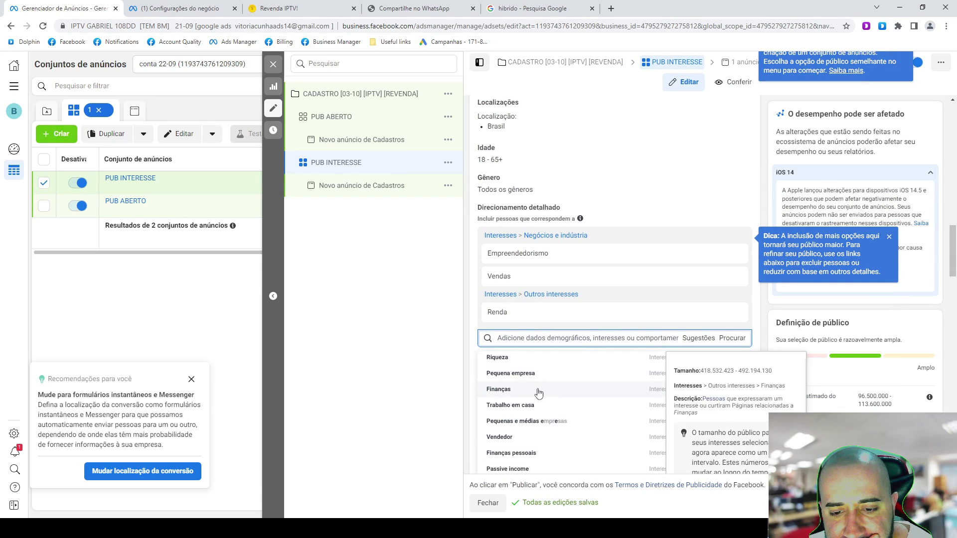
scroll(522, 397, down, 1)
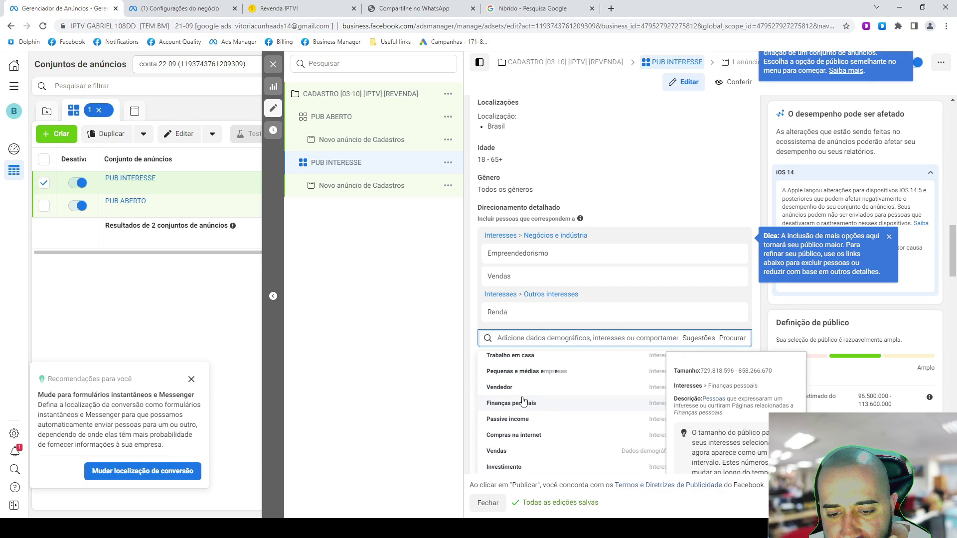
scroll(526, 404, down, 1)
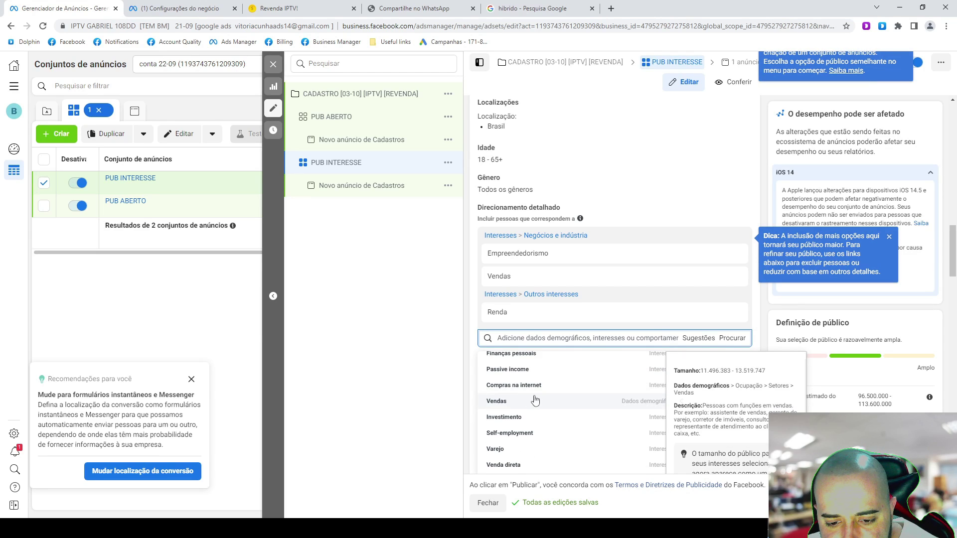
scroll(529, 408, down, 1)
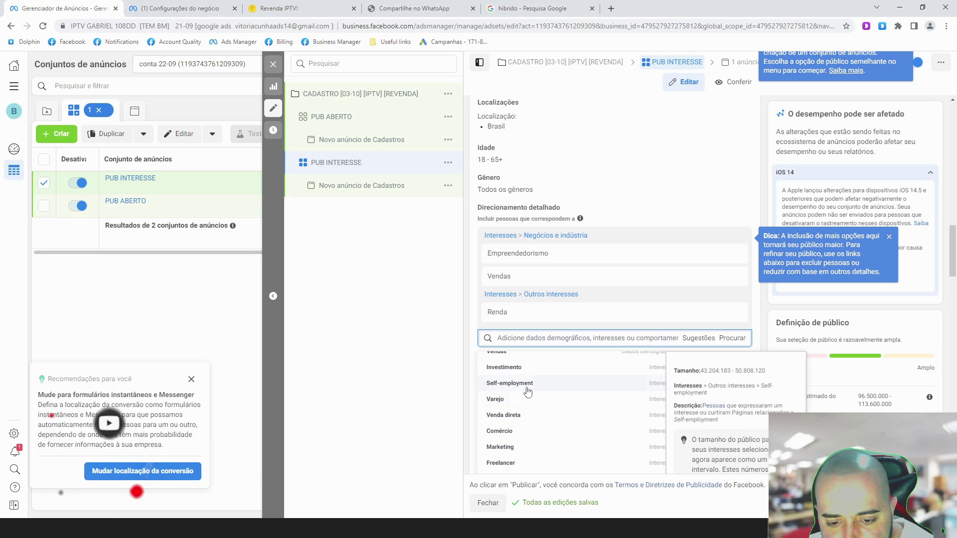
scroll(530, 419, down, 1)
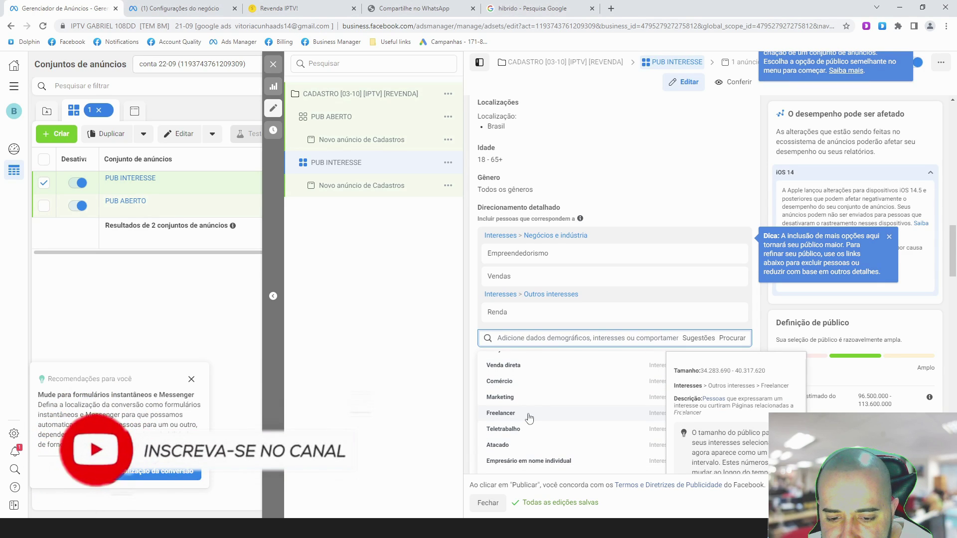
click(508, 413)
- Look through the suggestions for further interests and review the placements of the PUB INTERESSE ad set
click(693, 362)
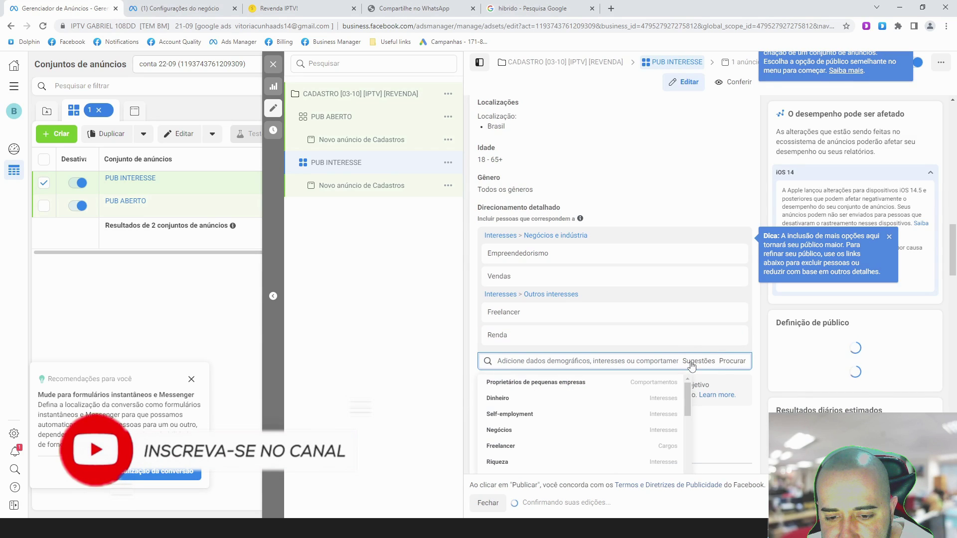
scroll(636, 402, down, 2)
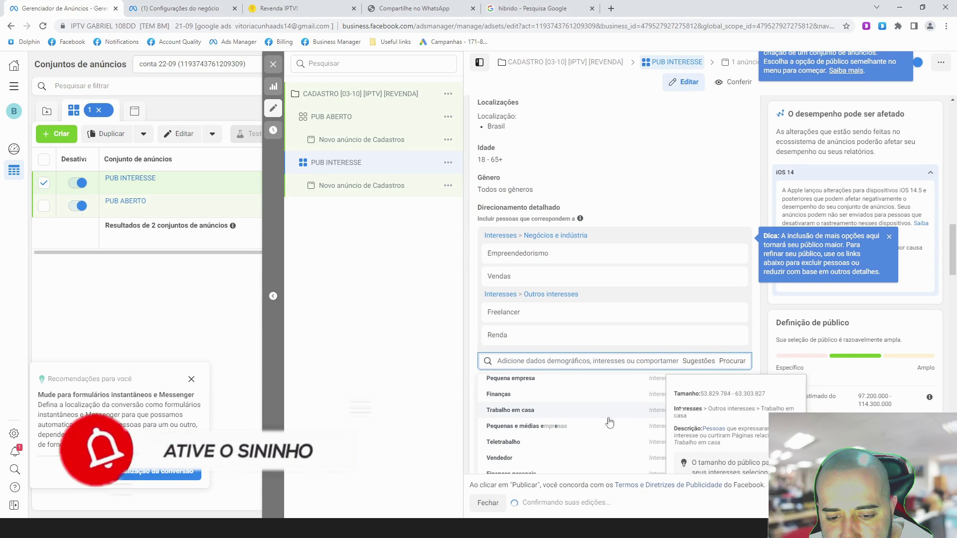
scroll(603, 432, down, 3)
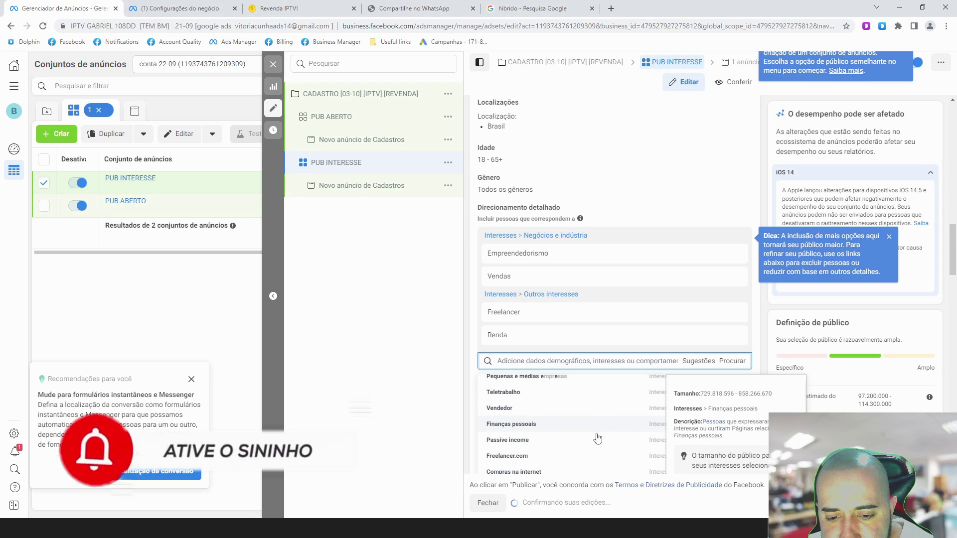
scroll(578, 436, down, 2)
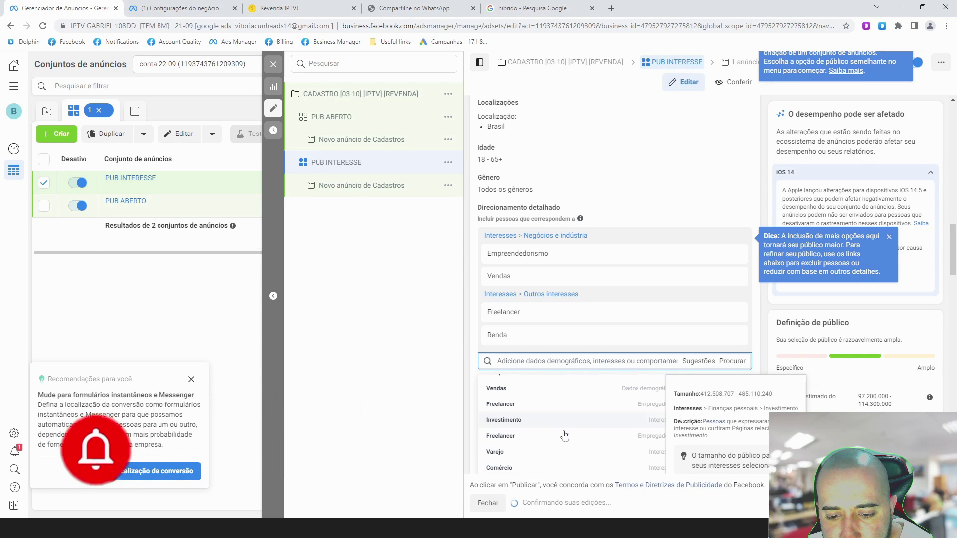
scroll(558, 436, down, 2)
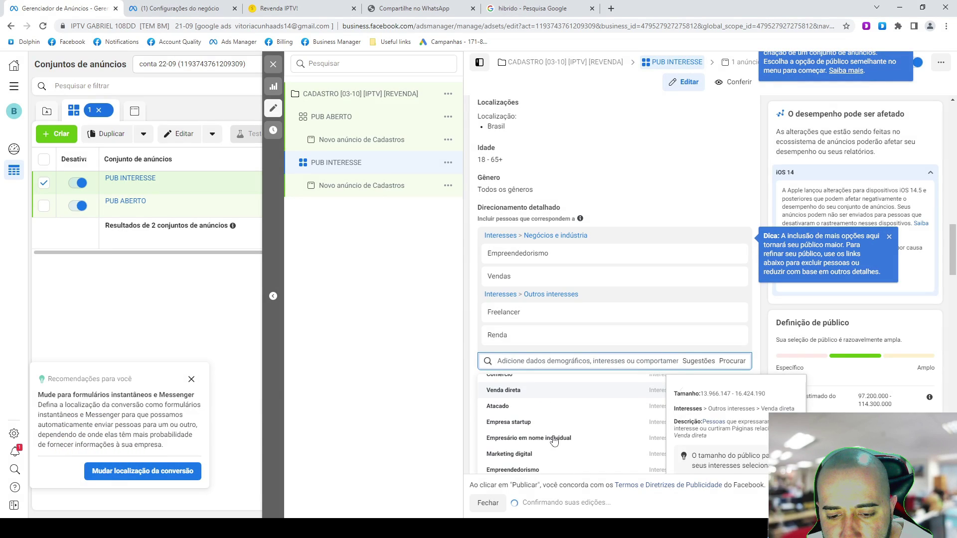
scroll(553, 440, down, 1)
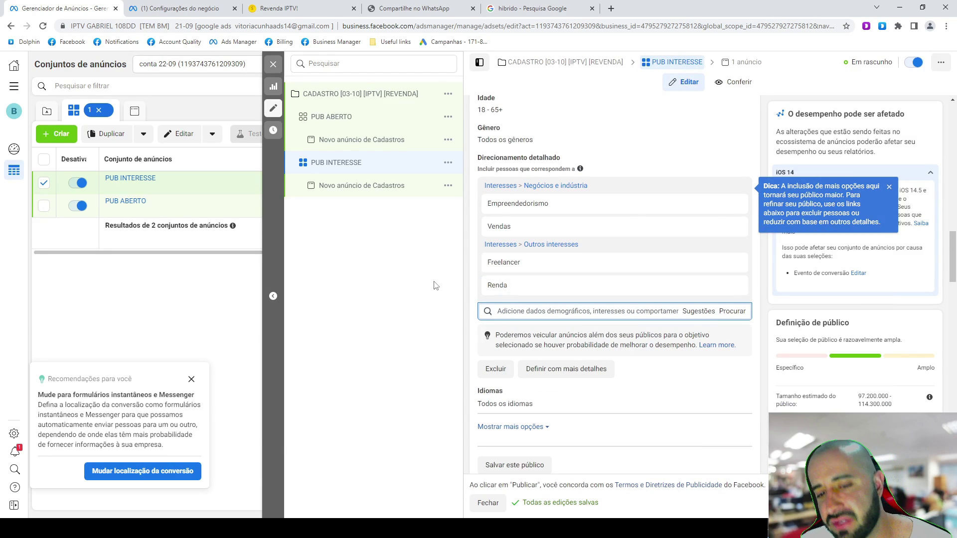
scroll(562, 302, down, 2)
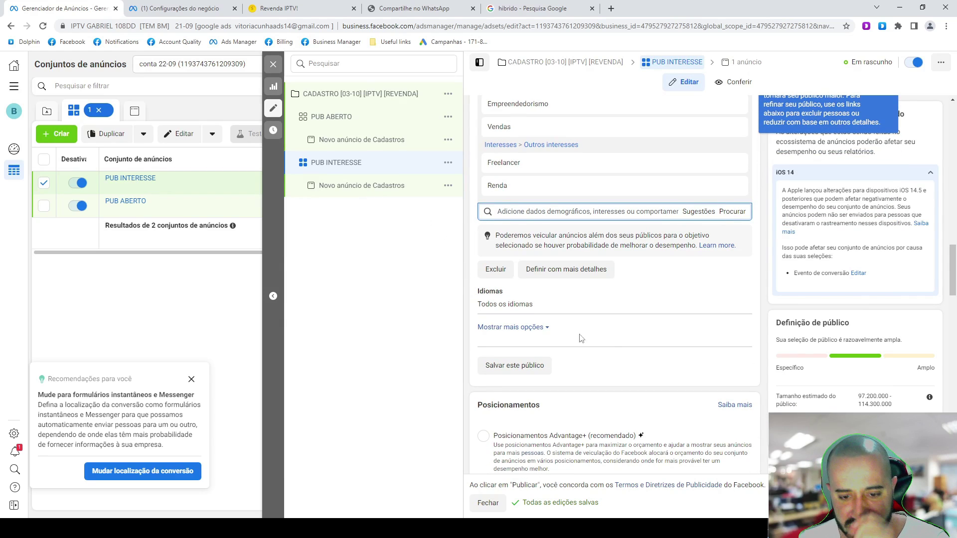
scroll(610, 330, down, 4)
scroll(609, 333, down, 5)
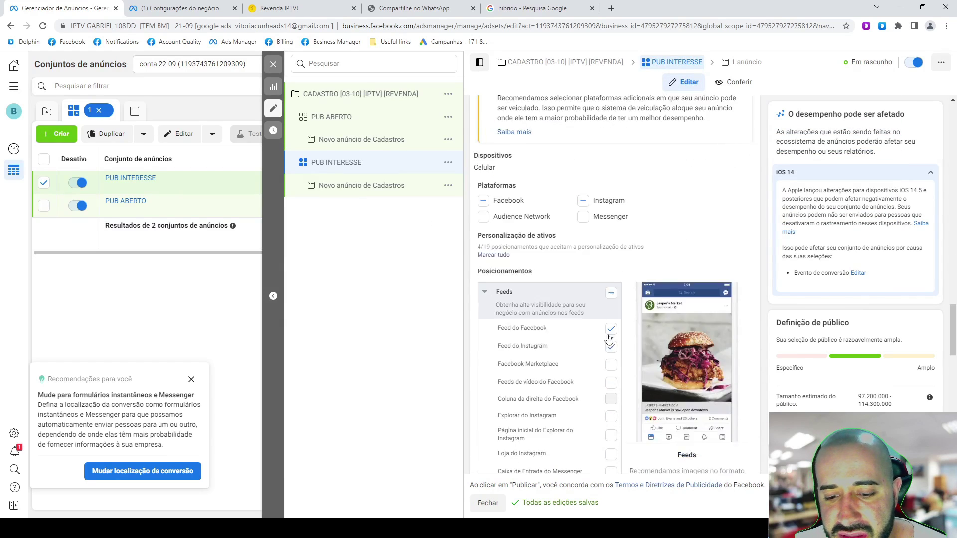
- Close the ad set editor and make one duplicate of the campaign CADASTRO [03-10] [IPTV] [REVENDA]
click(273, 64)
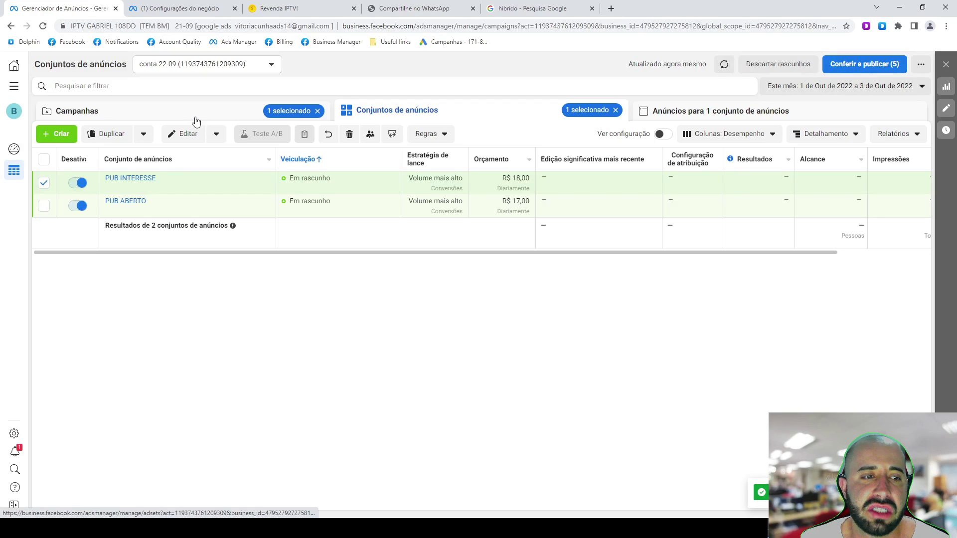
click(195, 117)
click(44, 159)
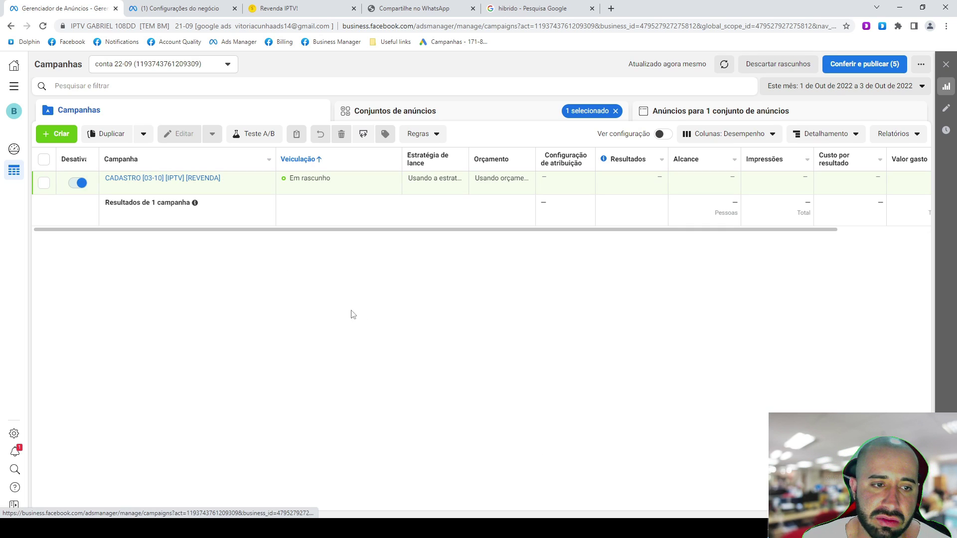
click(203, 188)
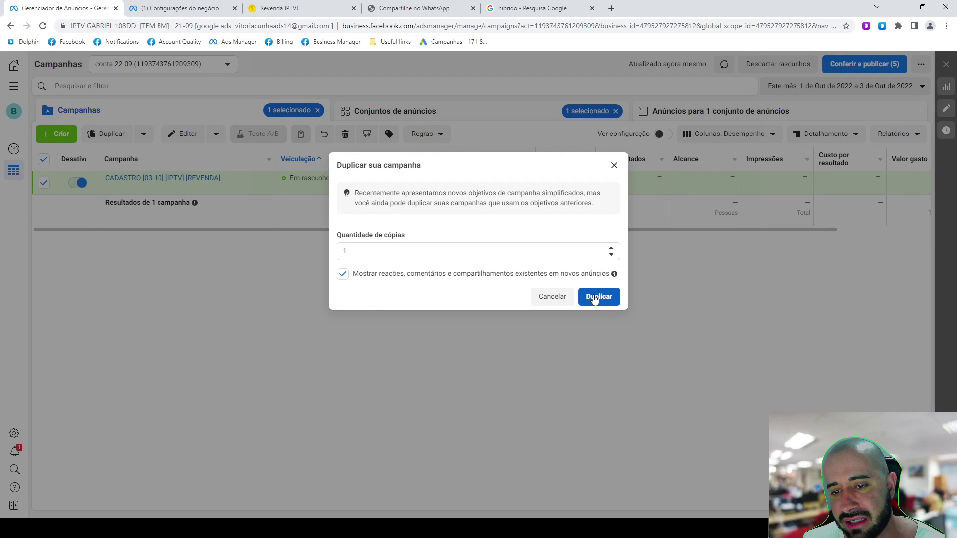
click(595, 299)
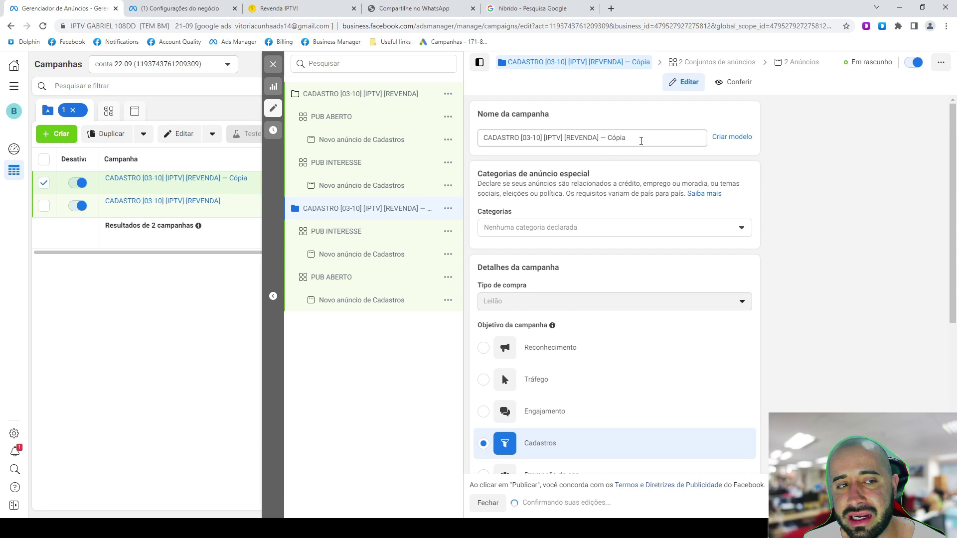
- Rename the duplicated campaign as CADASTRO [03-10] [IPTV] [CLIENTE FINAL]
drag(641, 141, 541, 142)
click(541, 141)
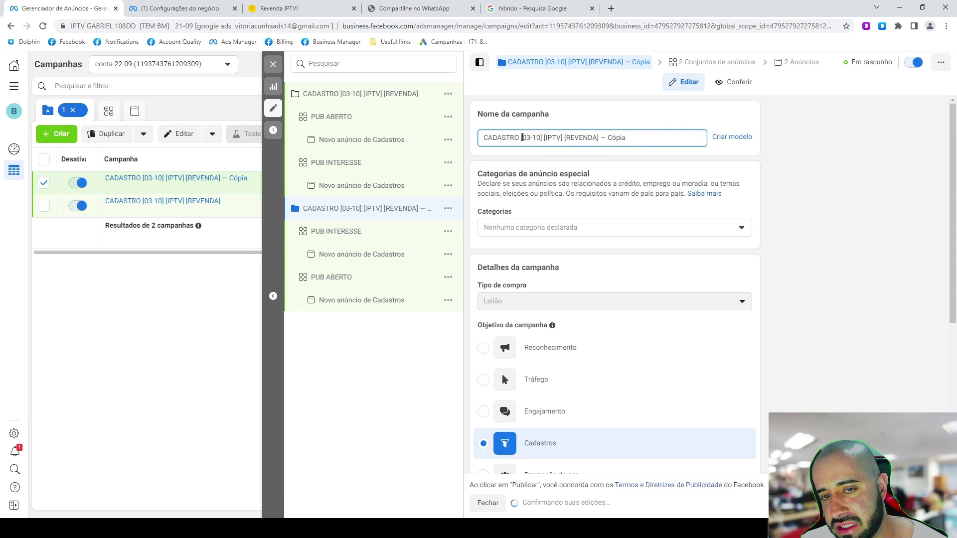
drag(569, 137, 854, 150)
text(CLIENTE FINAL)
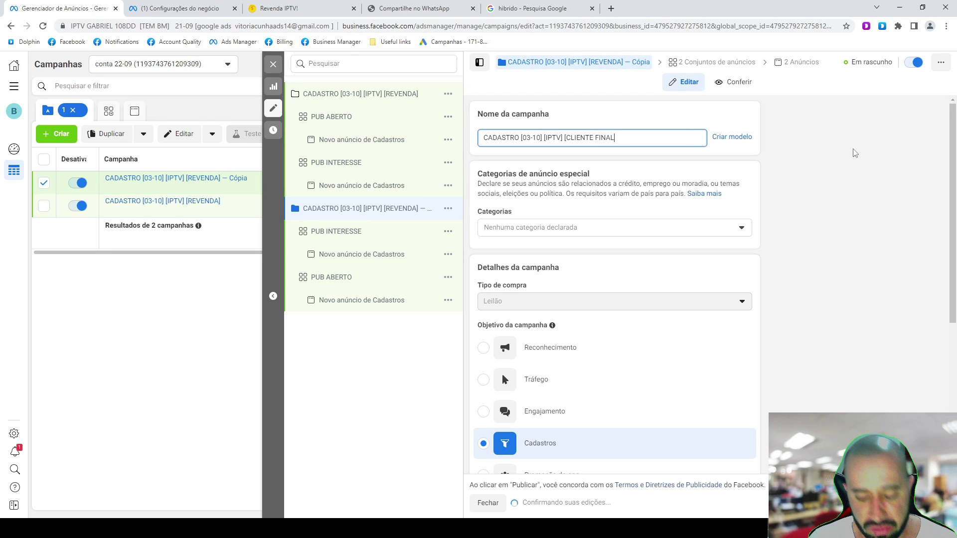
click(686, 123)
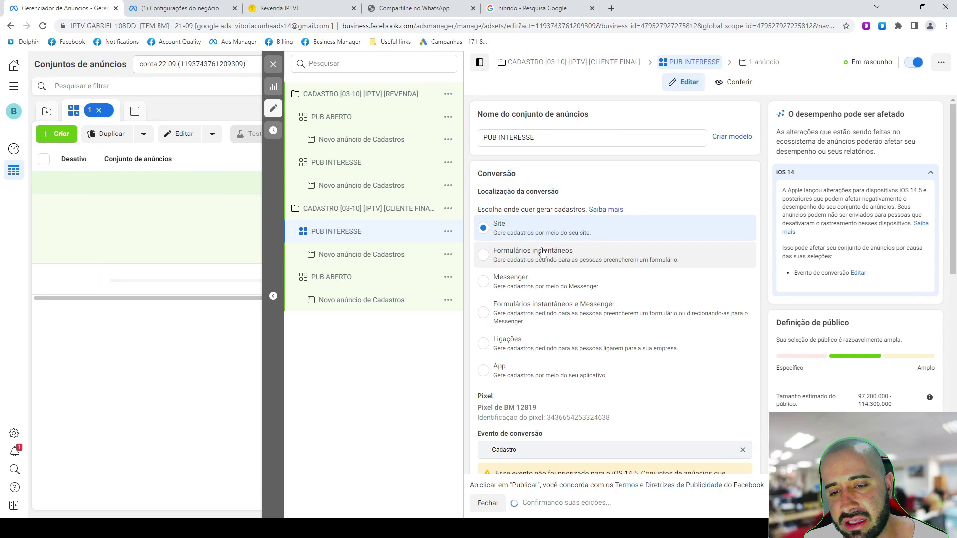
- Remove the interests Empreendedorismo, Vendas, Freelancer and Renda from the PUB INTERESSE ad set of the CLIENTE FINAL campaign
scroll(589, 261, down, 6)
scroll(589, 261, down, 10)
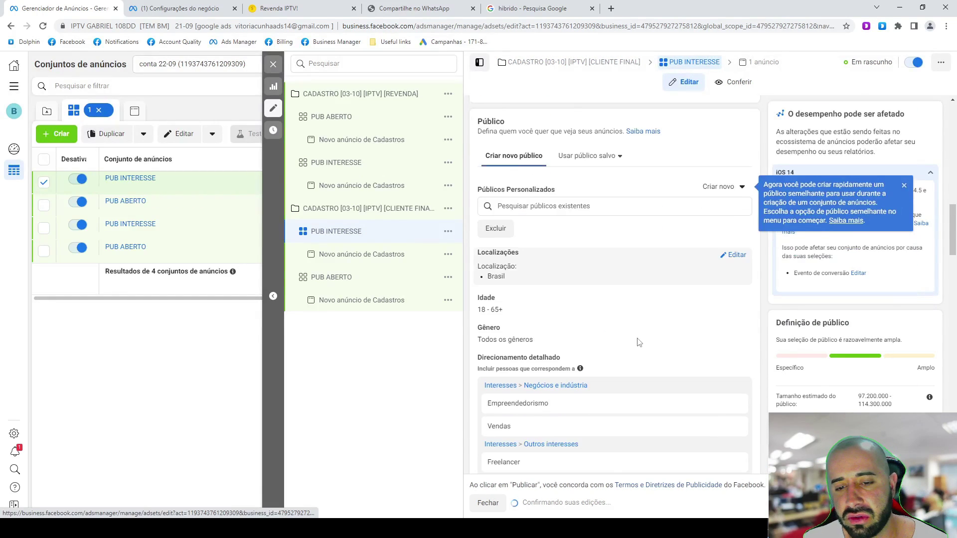
click(734, 330)
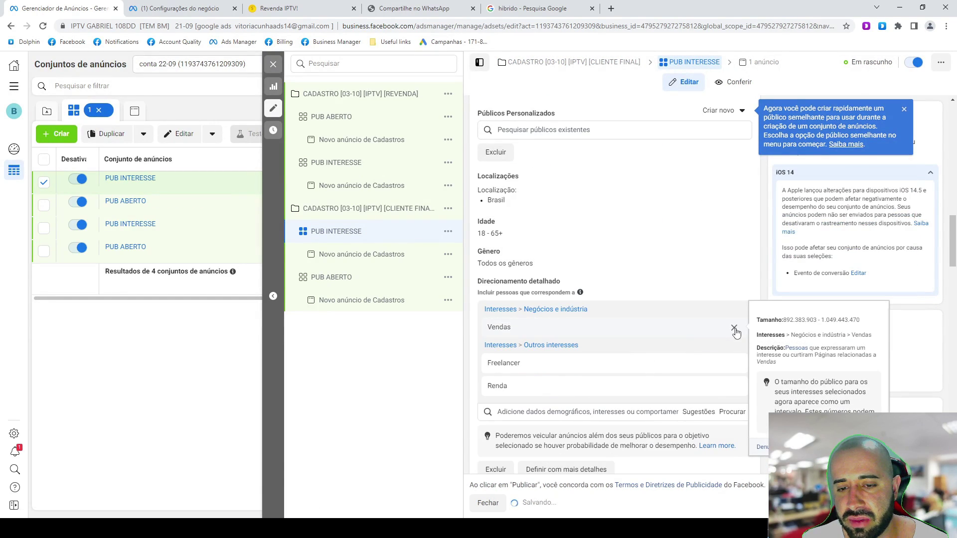
click(734, 329)
click(734, 329)
click(735, 329)
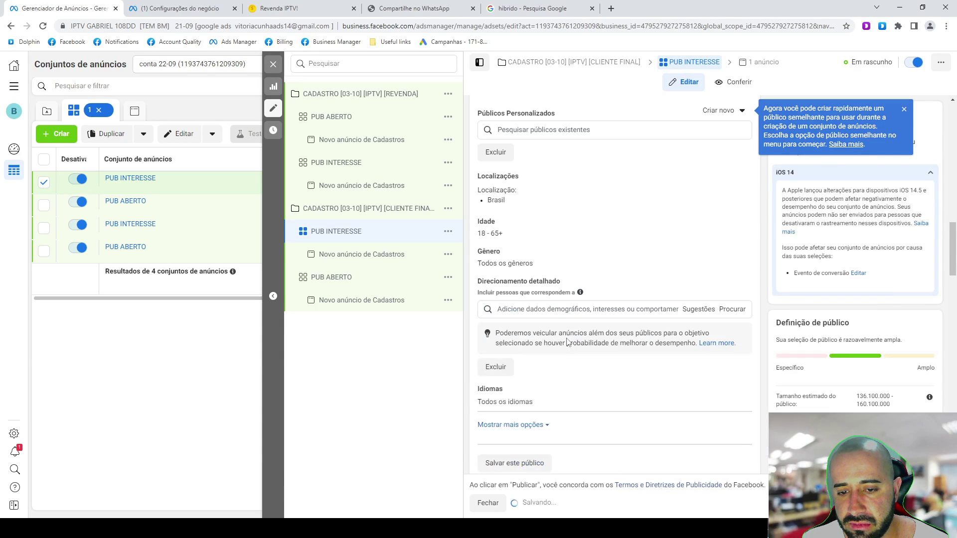
- Add the IPTV interest to the detailed targeting of the PUB INTERESSE ad set in the REVENDA campaign
click(555, 310)
text(IPTV)
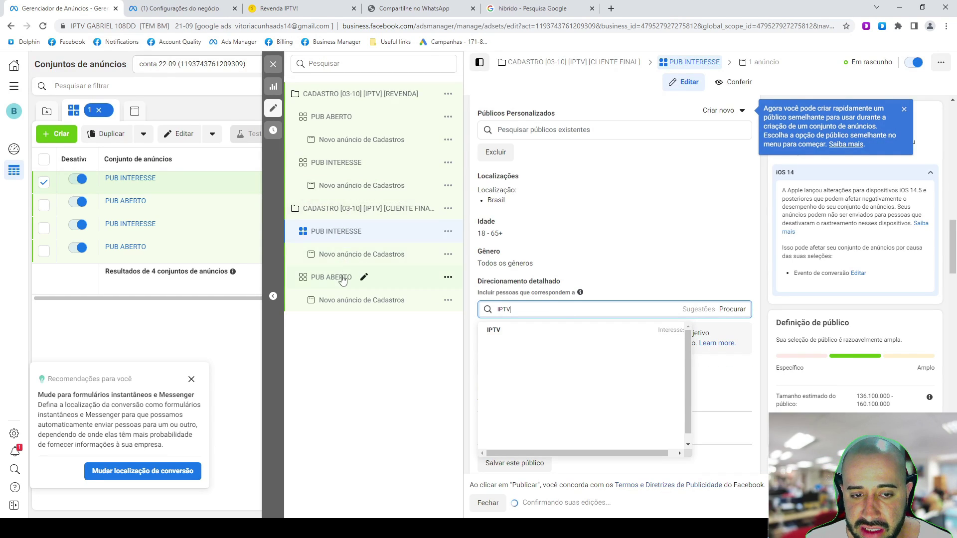
click(345, 165)
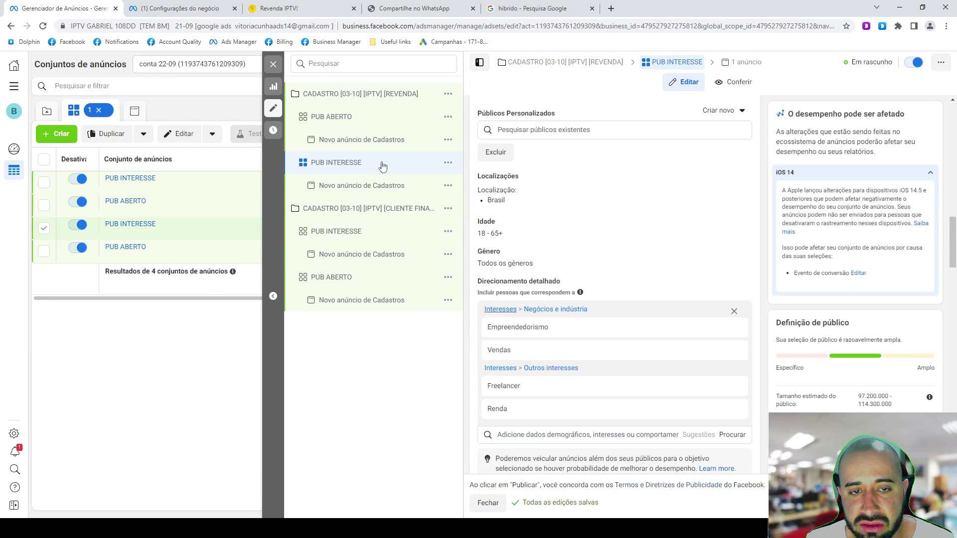
click(522, 434)
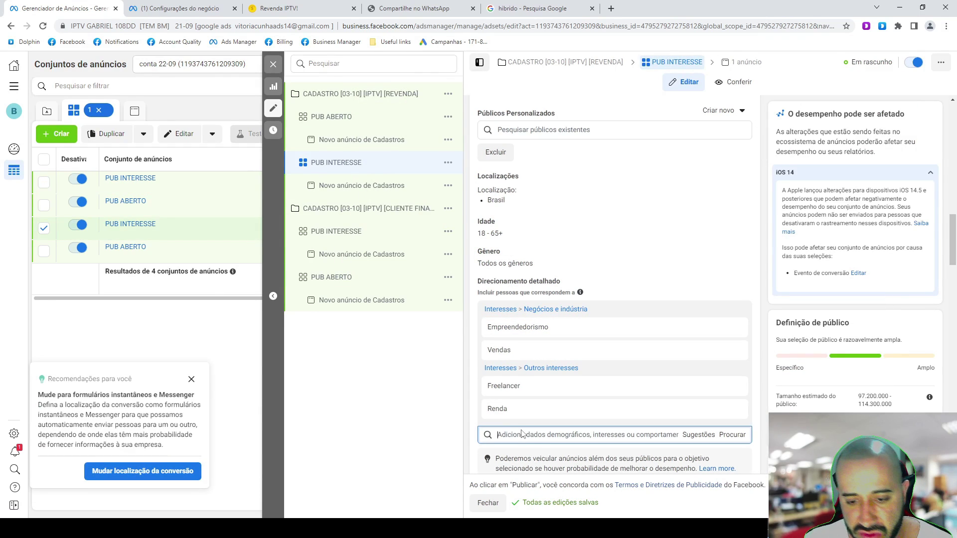
text(IPTV)
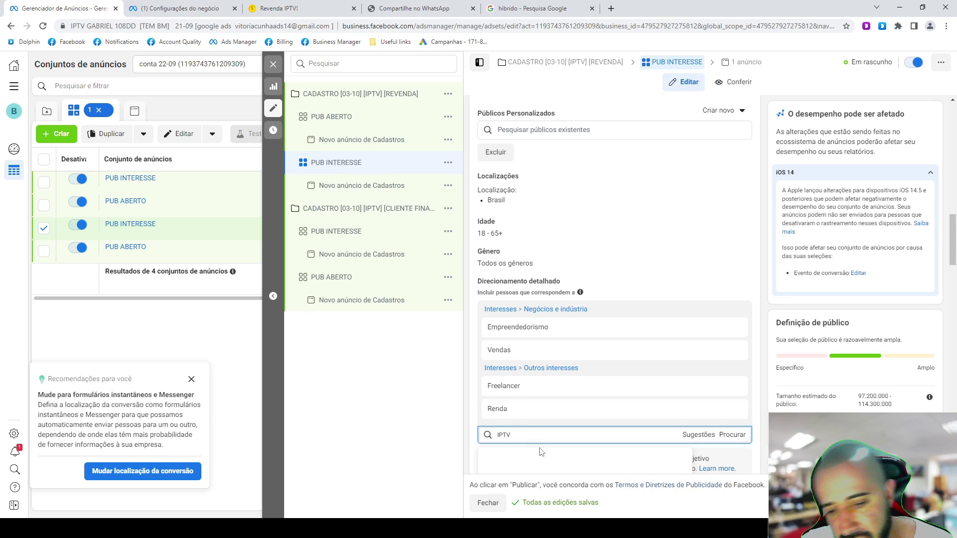
click(545, 357)
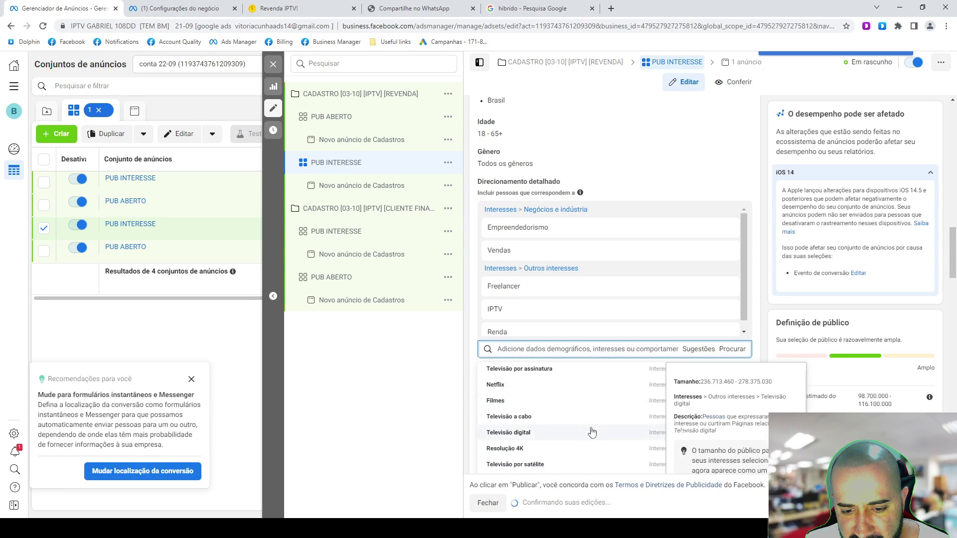
click(442, 388)
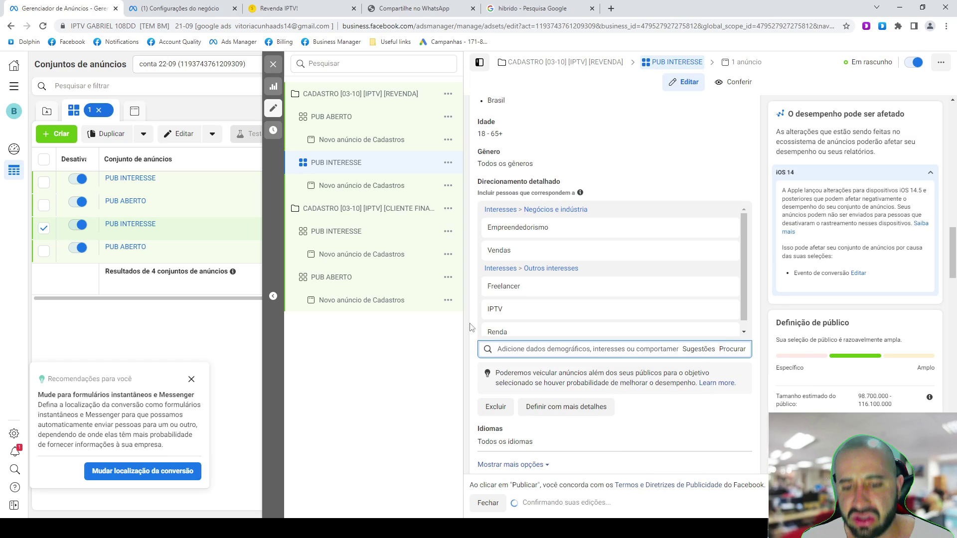
- Add IPTV to the PUB INTERESSE ad set of the CLIENTE FINAL campaign to load related suggestions, and remove that interest again
click(342, 234)
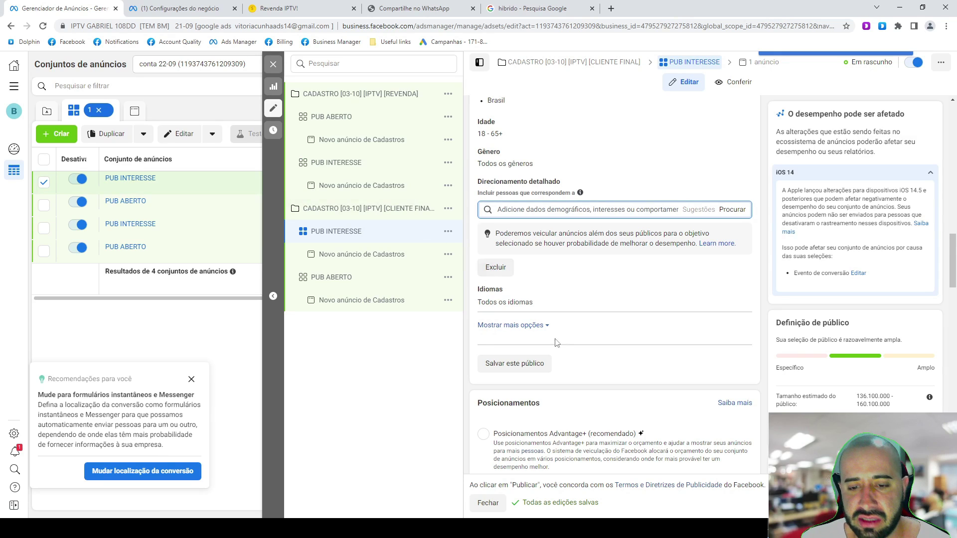
scroll(552, 339, down, 8)
scroll(552, 339, up, 10)
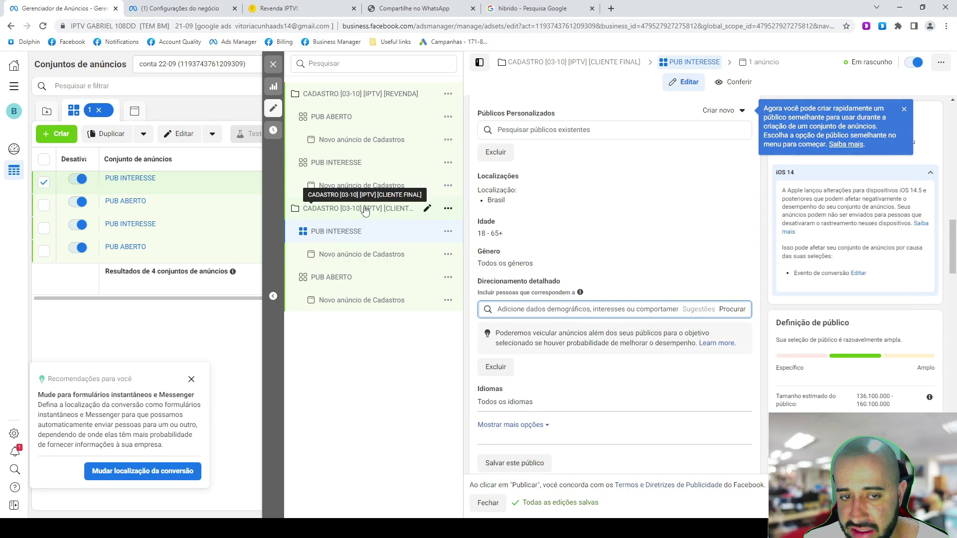
click(562, 309)
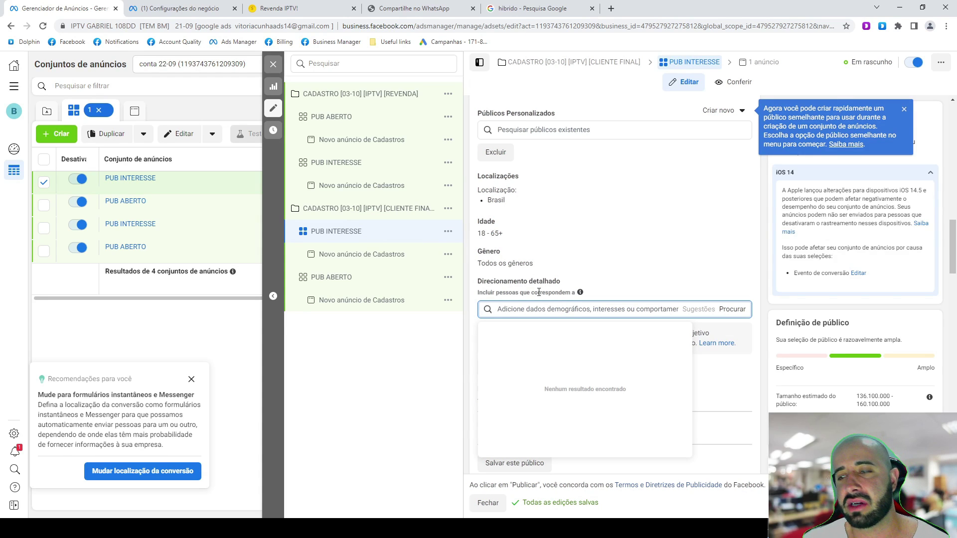
text(IPTV)
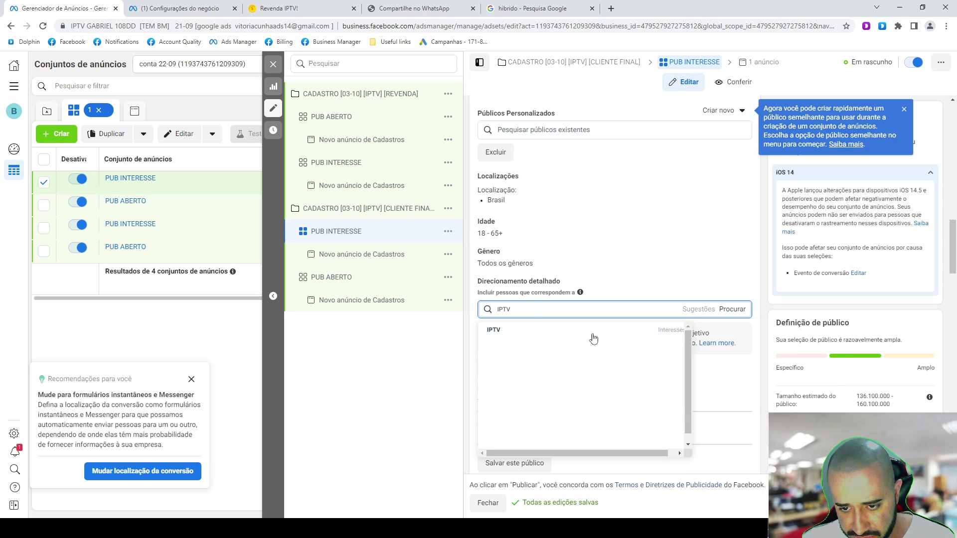
click(657, 326)
click(700, 353)
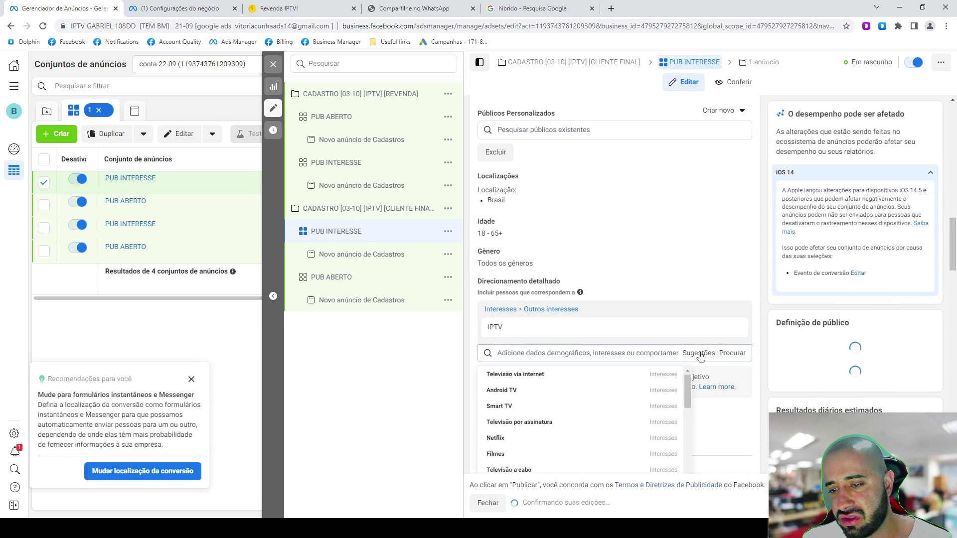
click(734, 329)
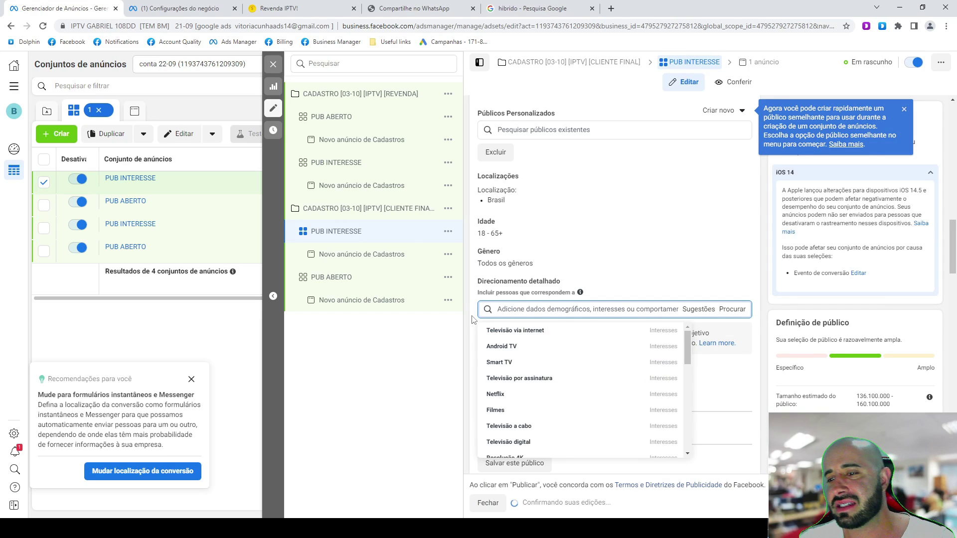
- Add the suggested interests Netflix, Filmes and Entretenimento to the PUB INTERESSE ad set of the CLIENTE FINAL campaign
scroll(474, 319, down, 1)
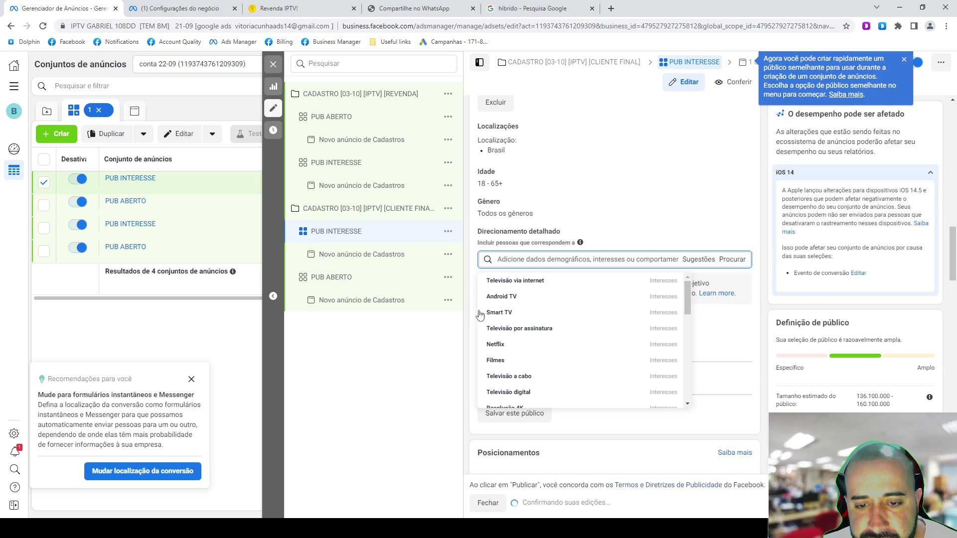
mouse_move(534, 284)
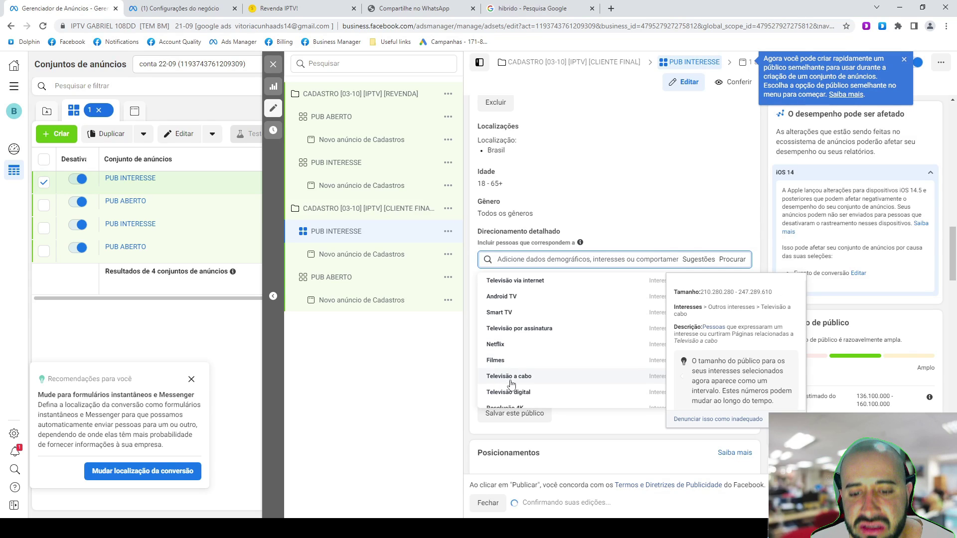
scroll(524, 354, down, 1)
scroll(530, 339, up, 1)
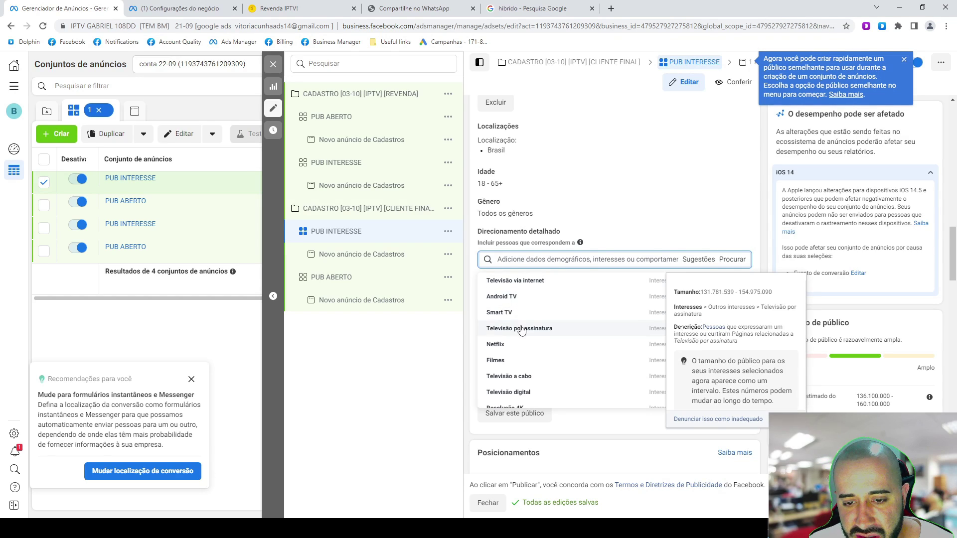
click(516, 345)
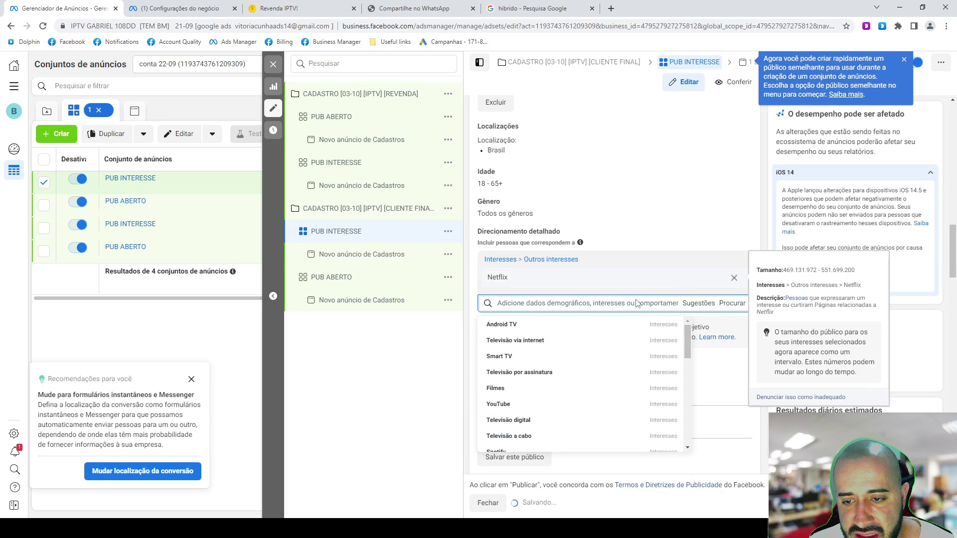
click(532, 388)
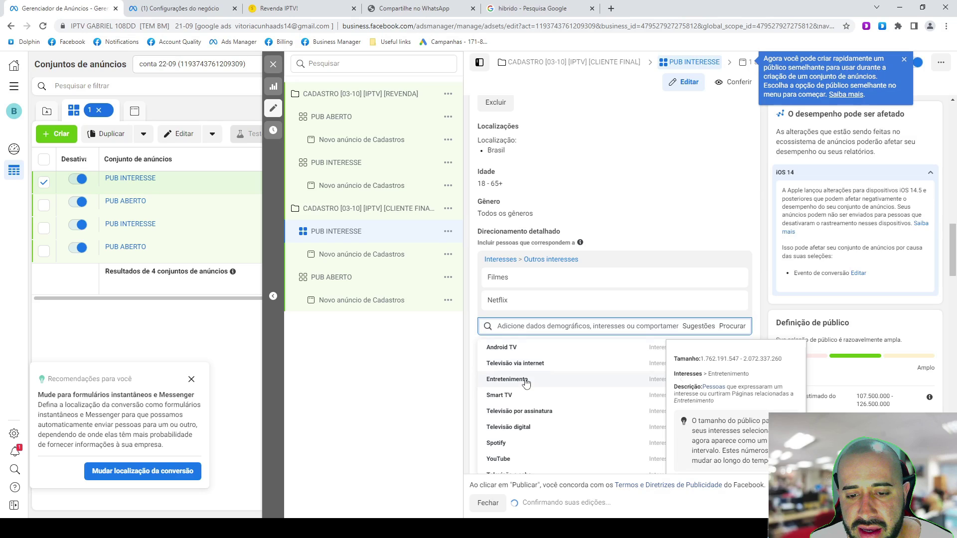
click(526, 381)
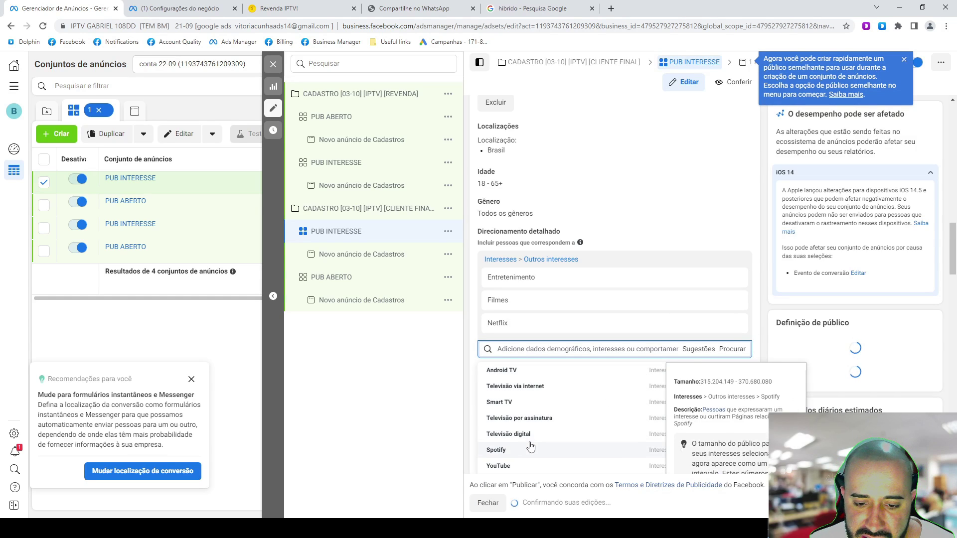
- Add the suggested interest Televisão via internet to the same ad set's detailed targeting
scroll(527, 450, down, 1)
scroll(536, 439, down, 1)
scroll(542, 434, up, 3)
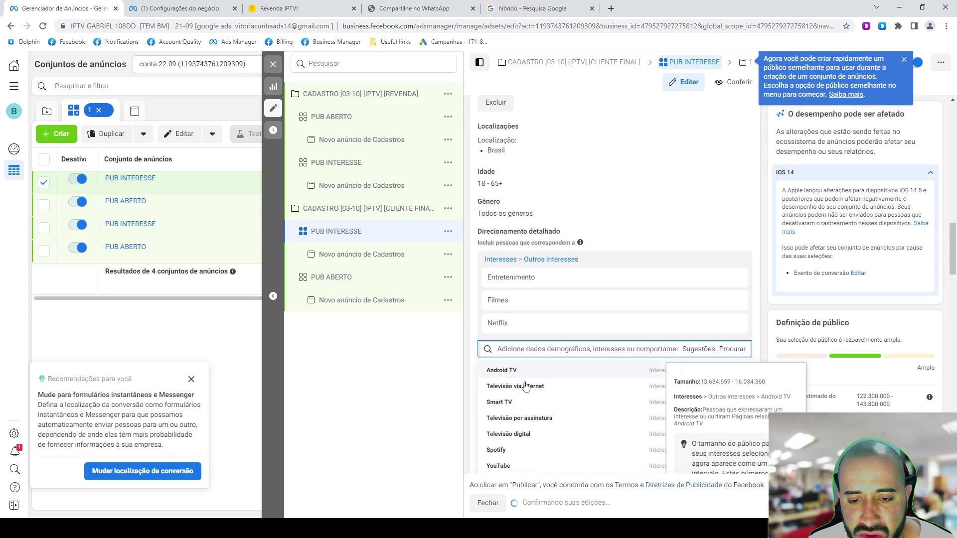
click(648, 367)
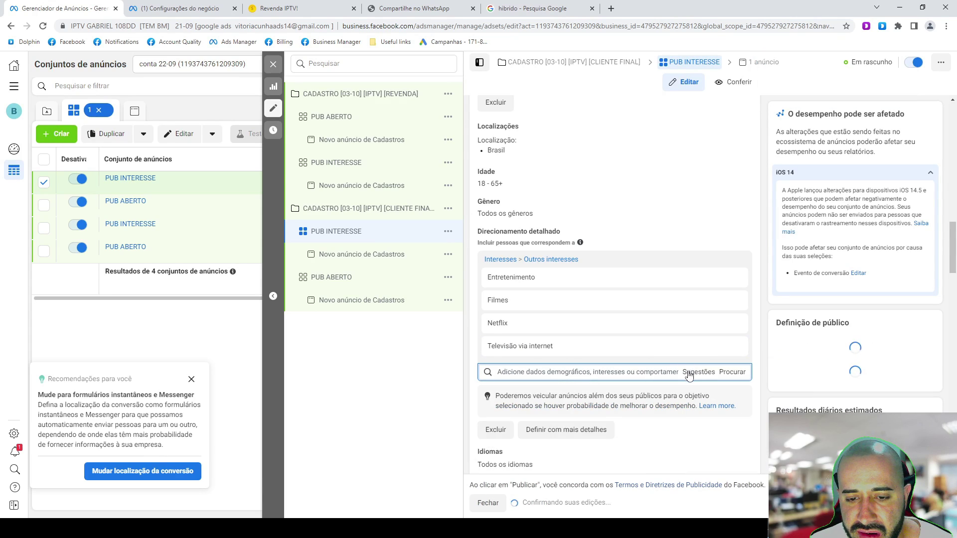
- Look through the remaining interest suggestions and add Televisão por assinatura to the detailed targeting
scroll(536, 439, down, 3)
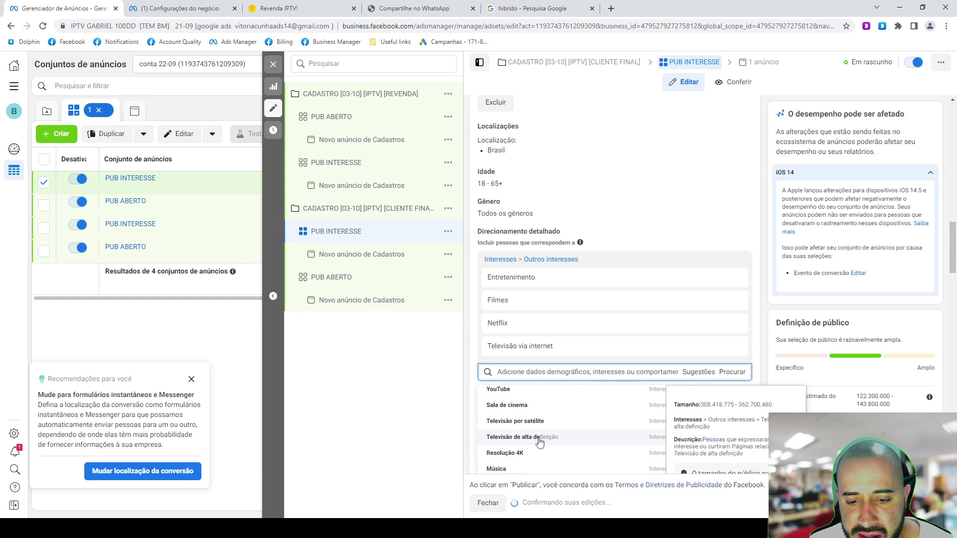
scroll(539, 441, down, 3)
scroll(536, 442, down, 3)
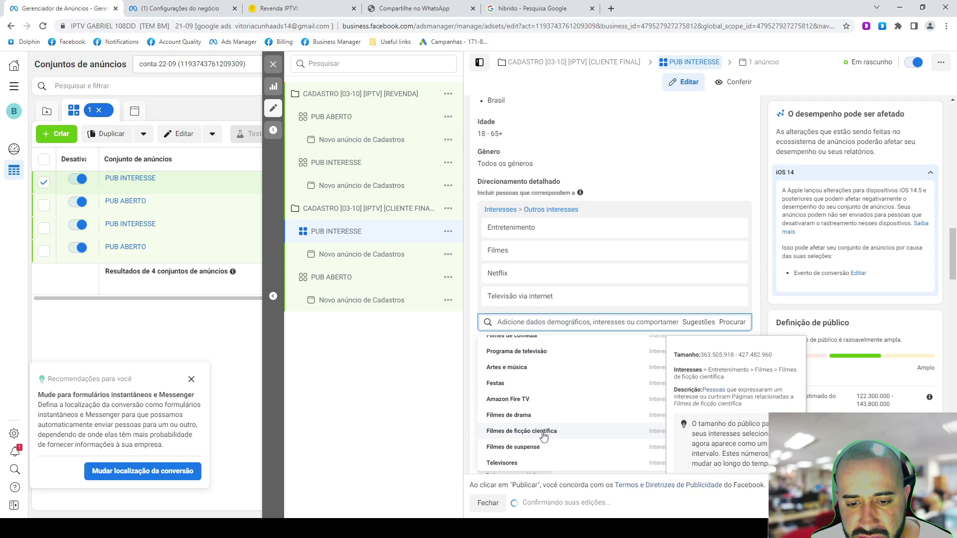
scroll(543, 437, down, 2)
scroll(530, 362, up, 3)
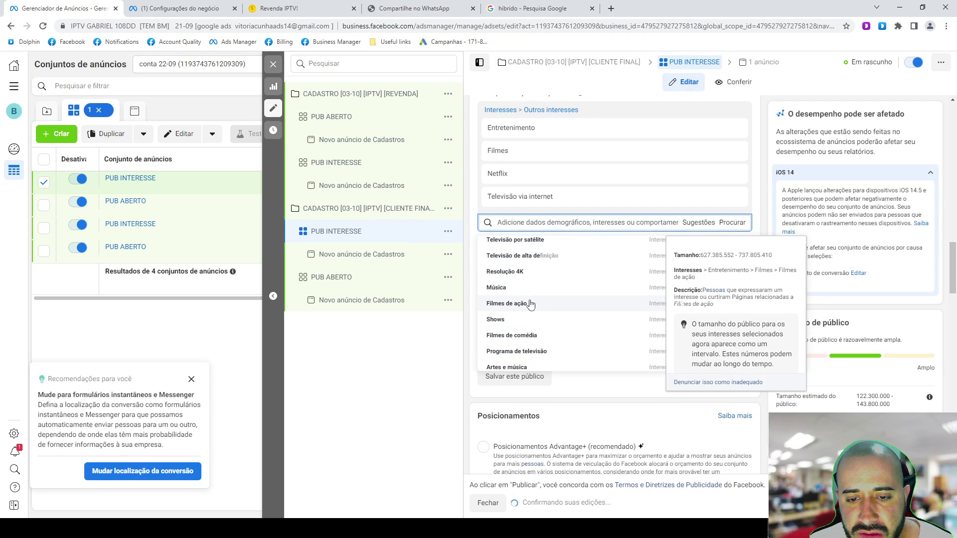
scroll(531, 305, up, 2)
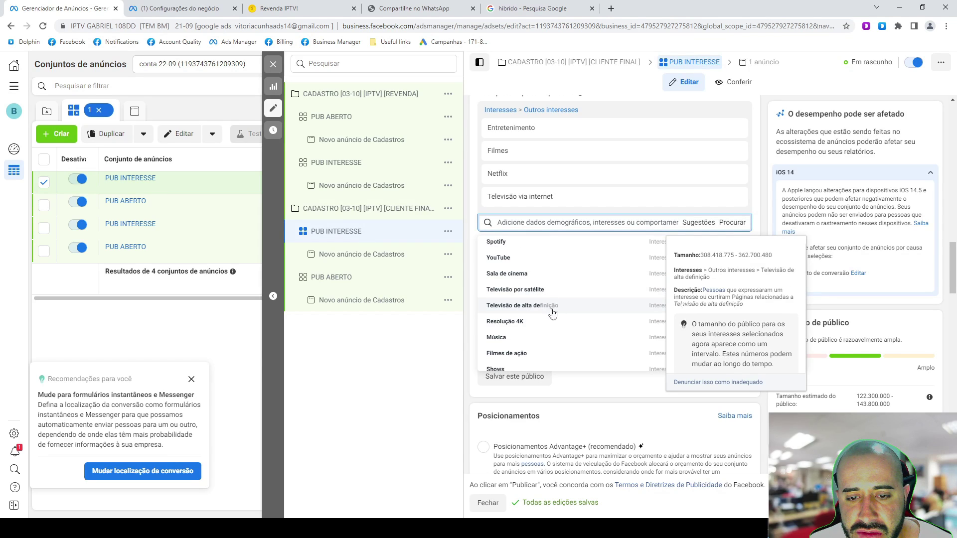
scroll(536, 281, up, 2)
scroll(537, 281, up, 2)
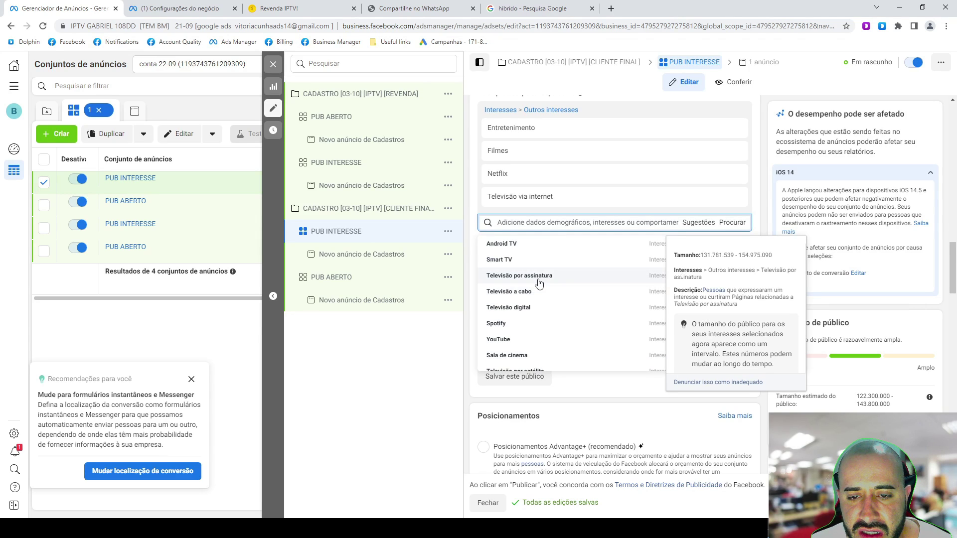
click(529, 279)
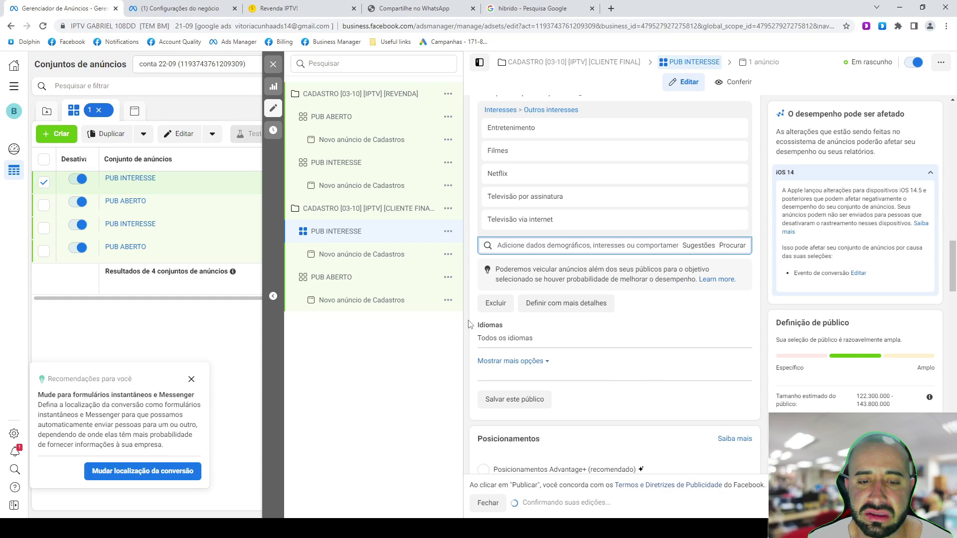
- Replace the media of the ad in CLIENTE FINAL's PUB INTERESSE ad set with the 1080 × 1080 account image "Assista suas séries e filmes favoritos"
scroll(479, 324, down, 4)
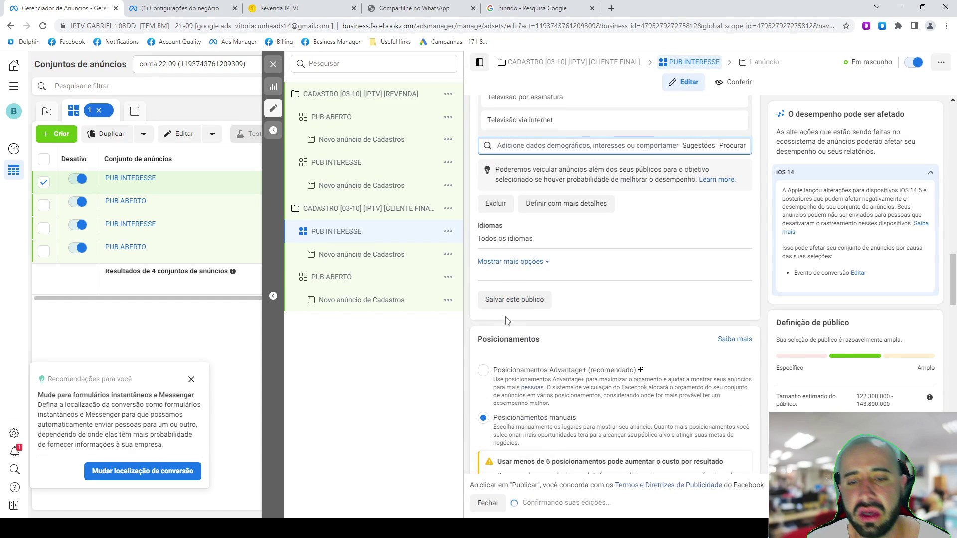
scroll(506, 321, down, 3)
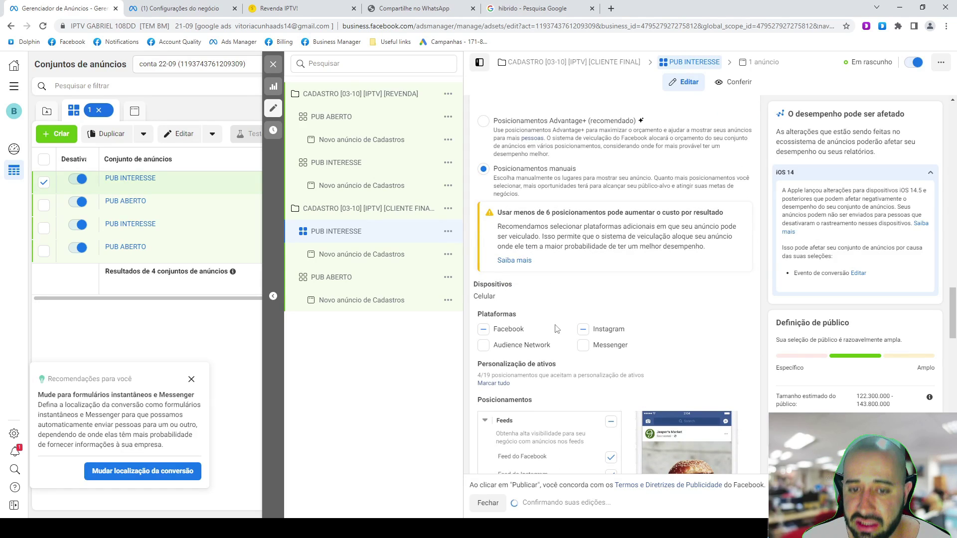
click(383, 261)
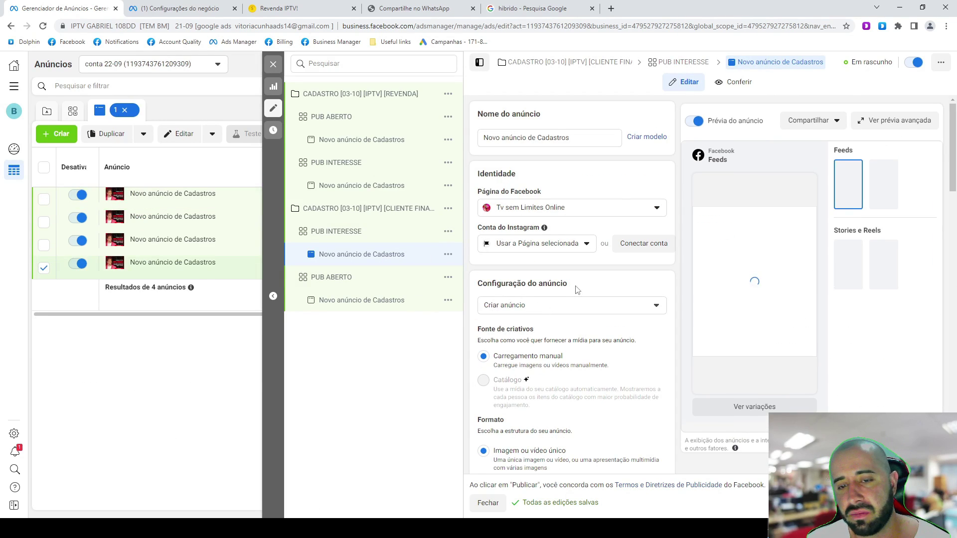
scroll(567, 274, down, 5)
scroll(567, 274, down, 4)
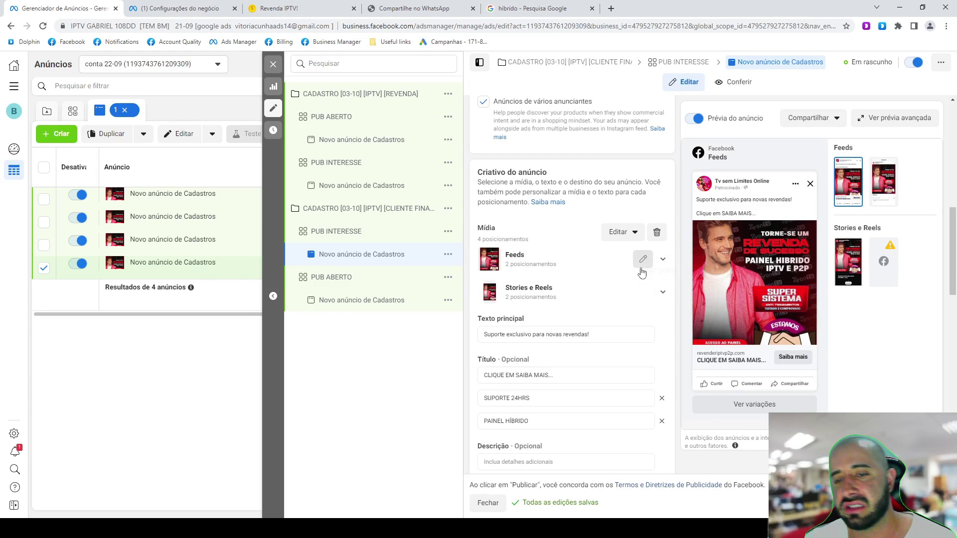
click(657, 232)
click(519, 243)
click(525, 266)
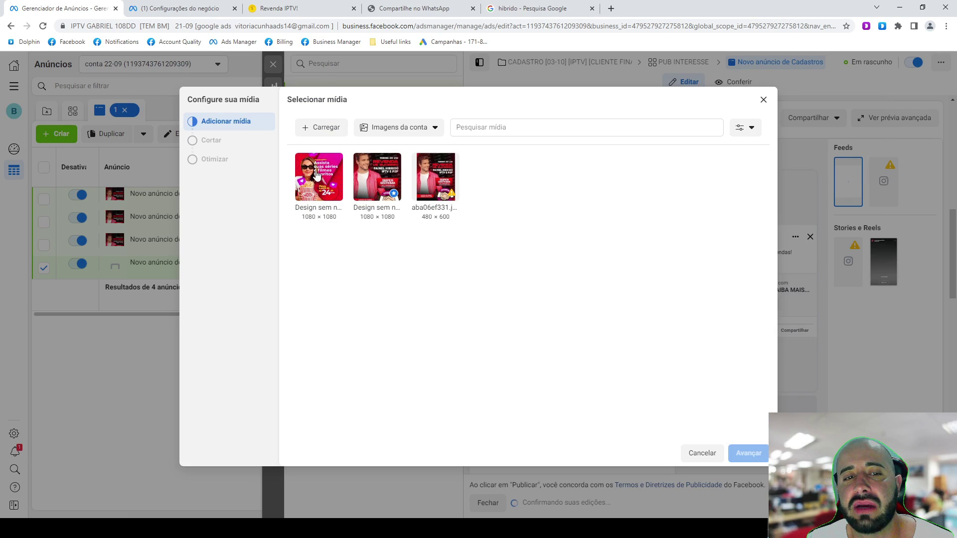
click(748, 453)
click(746, 454)
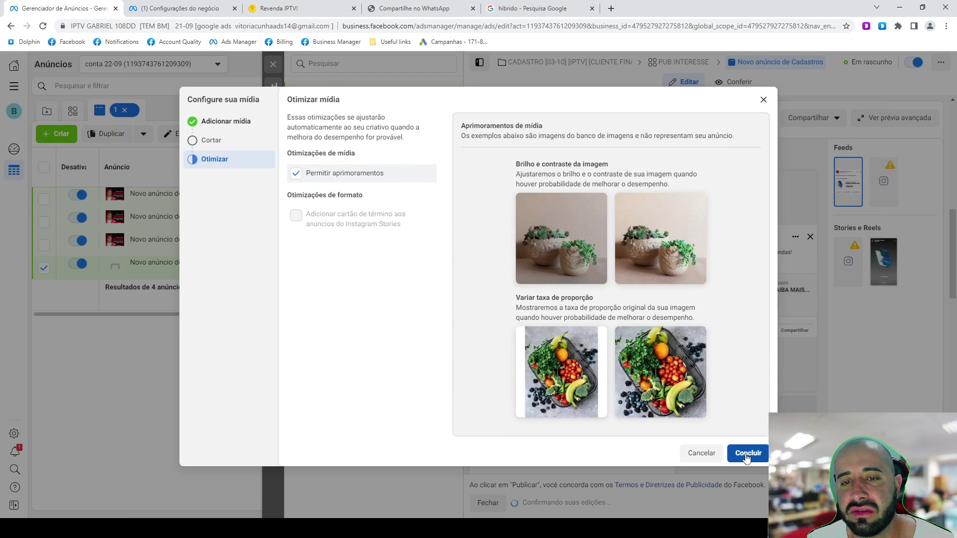
click(748, 453)
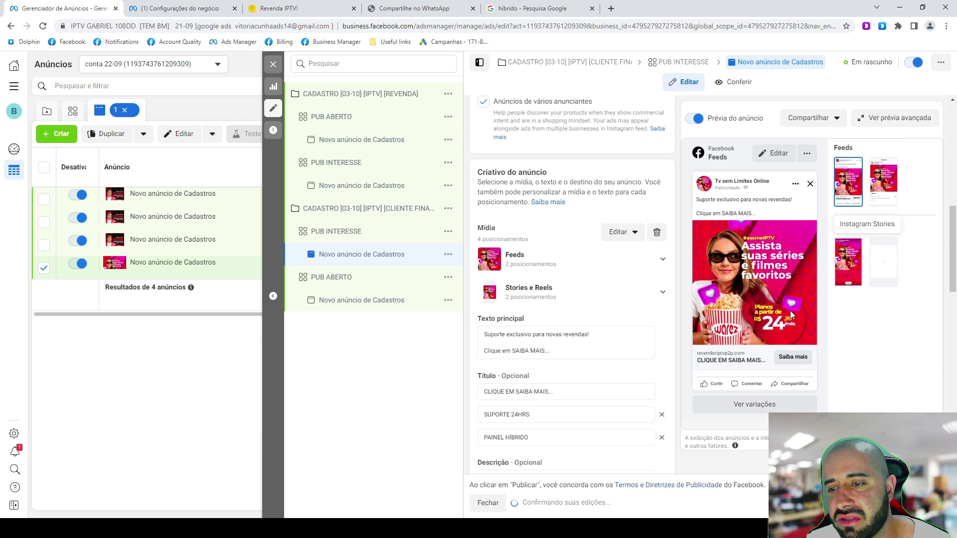
- Replace the first line of the ad's primary text with "+ de 3 mil conteúdos exclusivos para você se divertir..."
click(583, 354)
drag(614, 339, 481, 335)
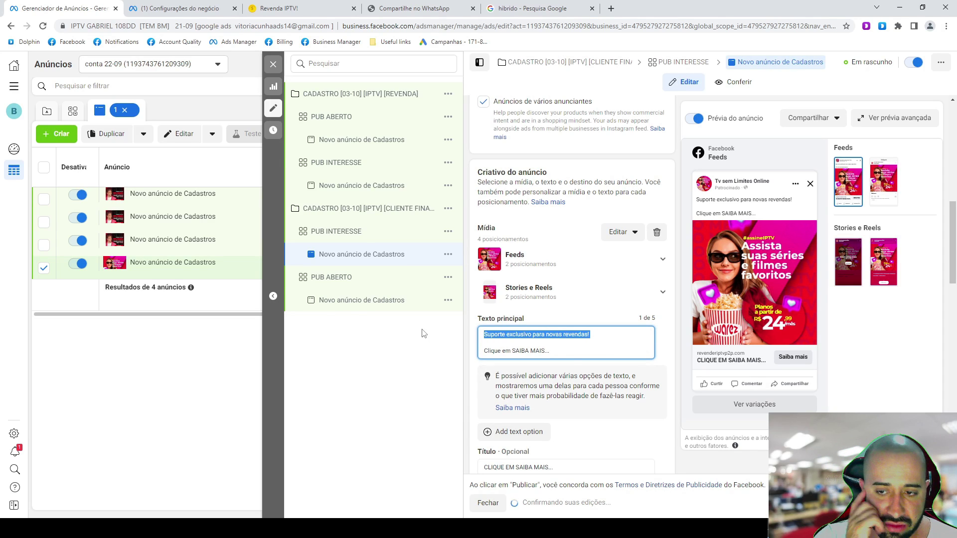
text(+)
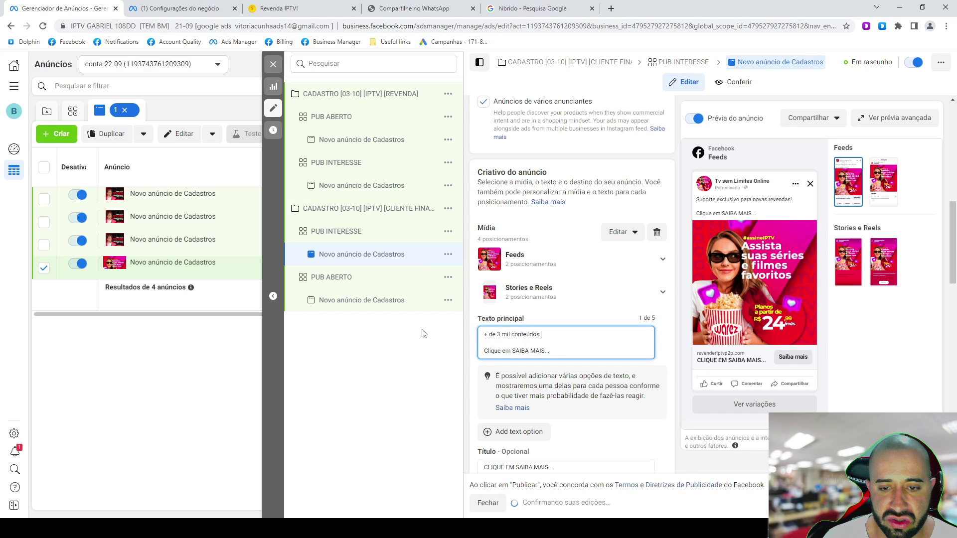
text(de 3 mil conteúdos exclusiv)
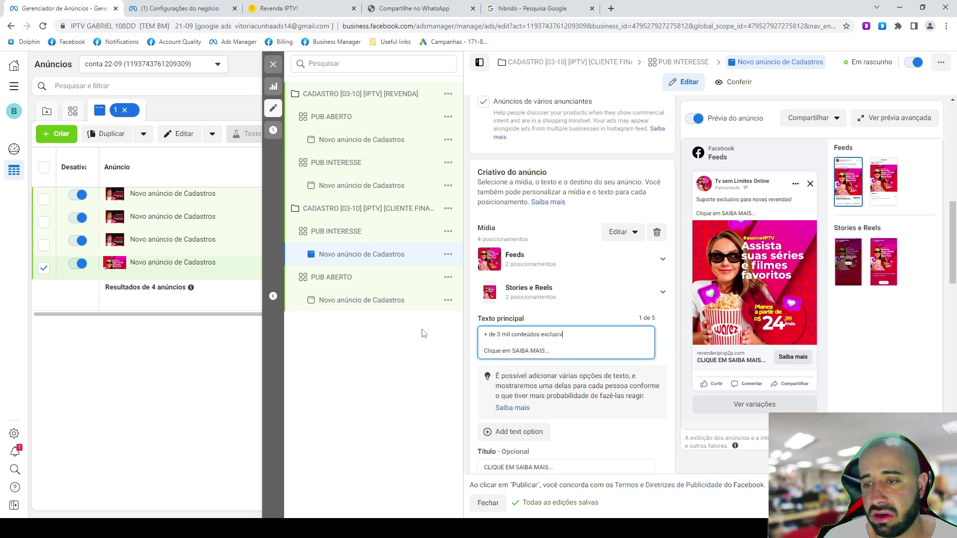
text(os para você se divertir...)
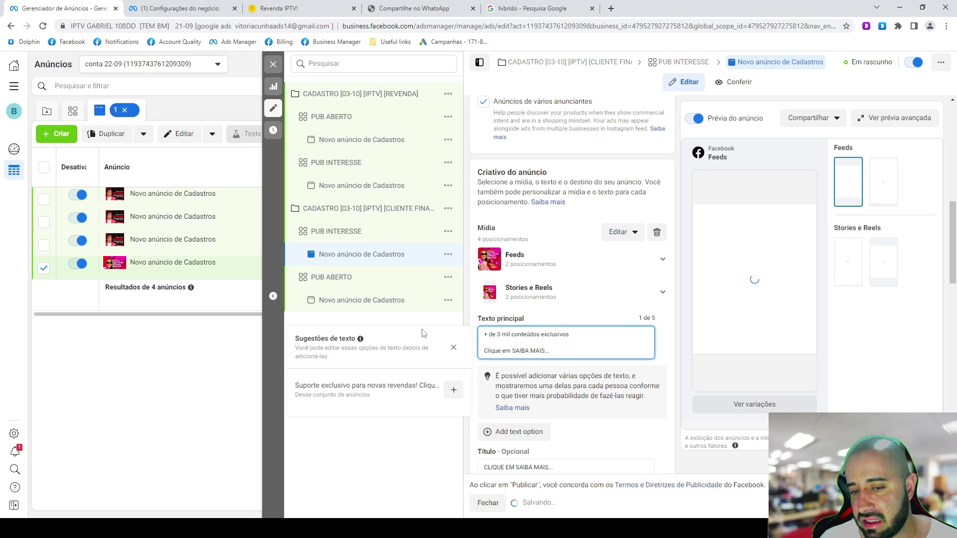
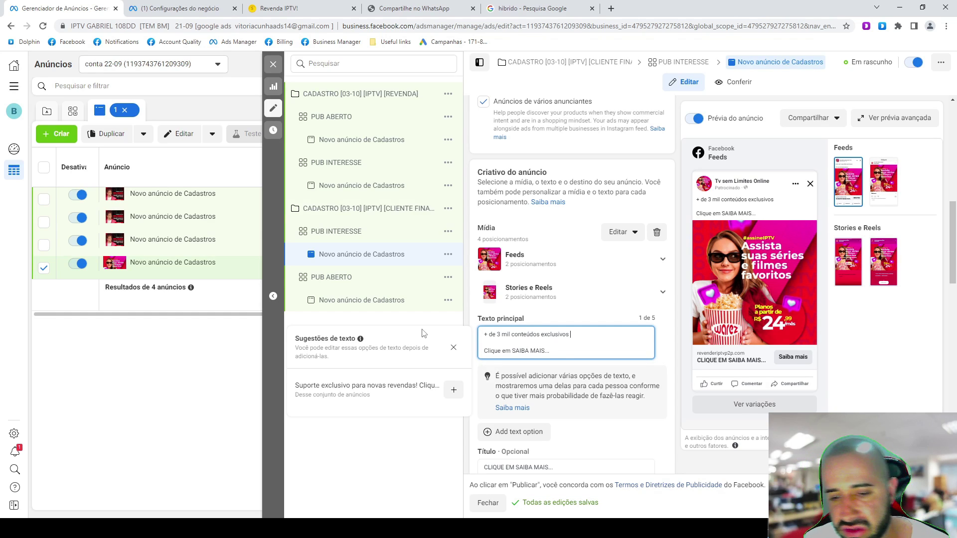
text(´)
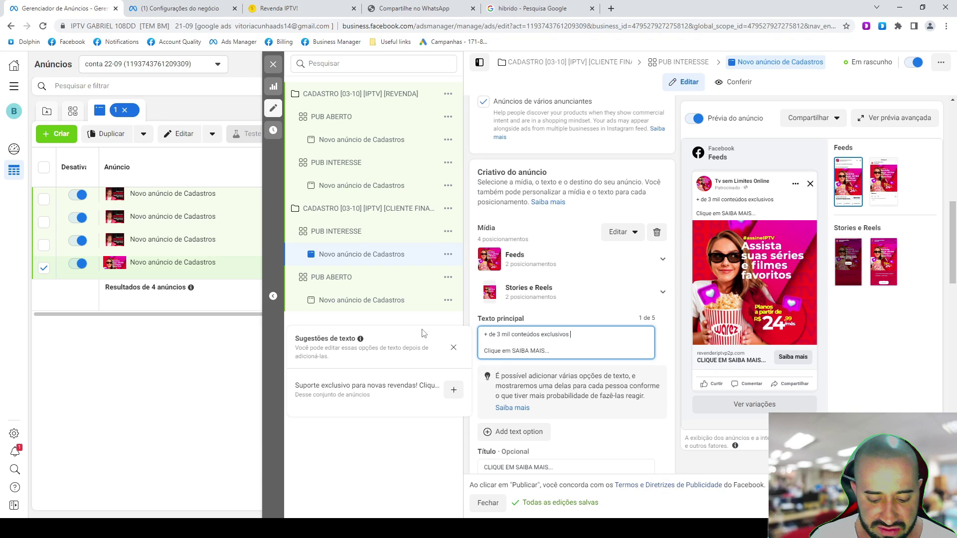
text(para você se div)
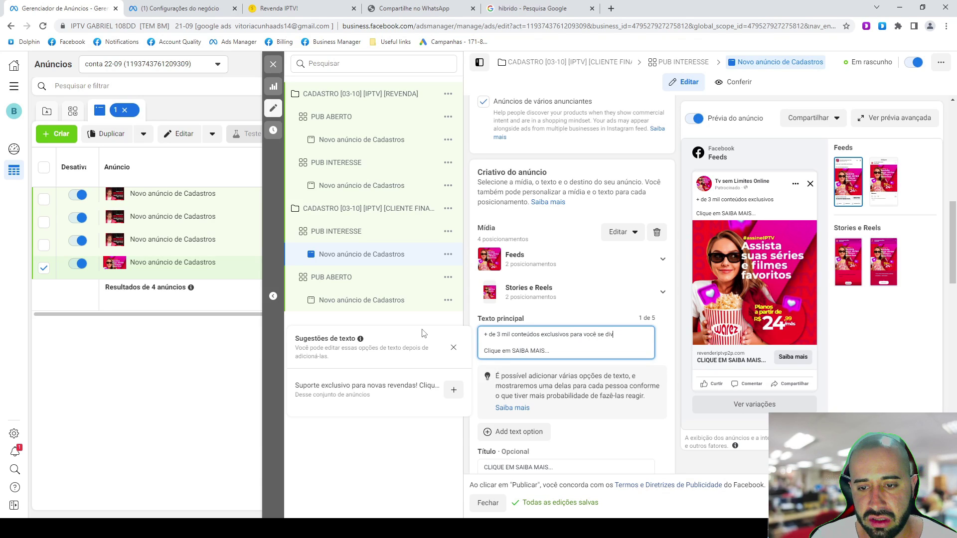
text(ertir...)
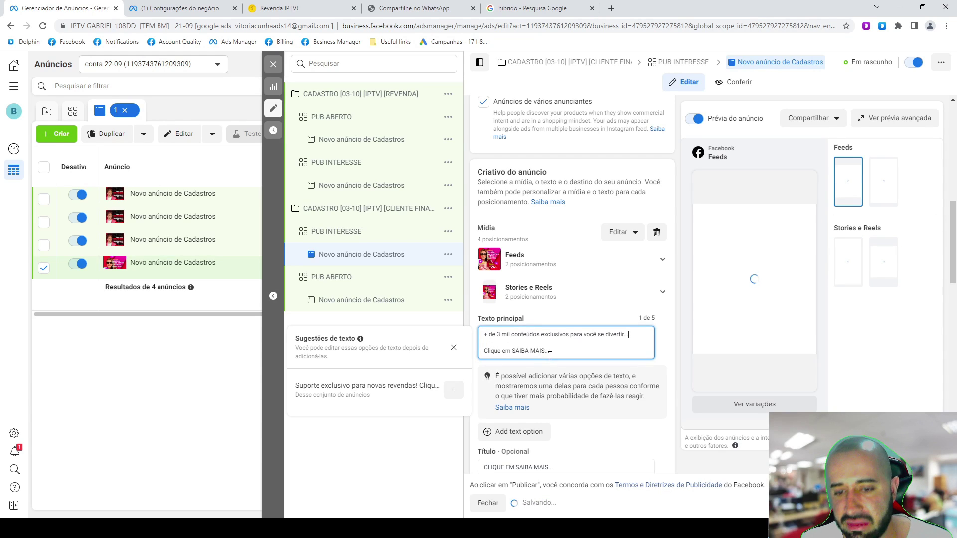
- Change the ad's third title option, PAINEL HÍBRIDO, to "TESTE GRÁTIS!"
scroll(545, 354, down, 1)
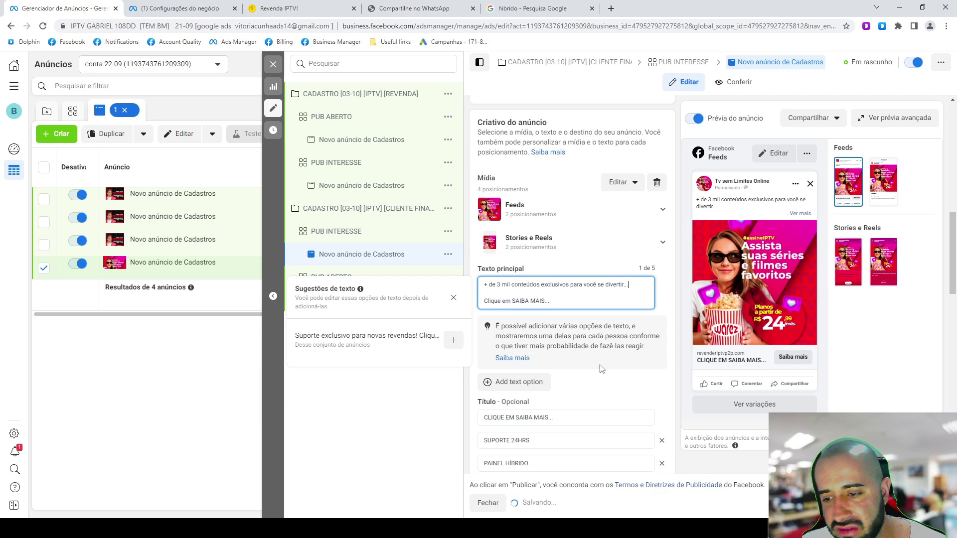
scroll(588, 372, down, 2)
scroll(588, 372, down, 1)
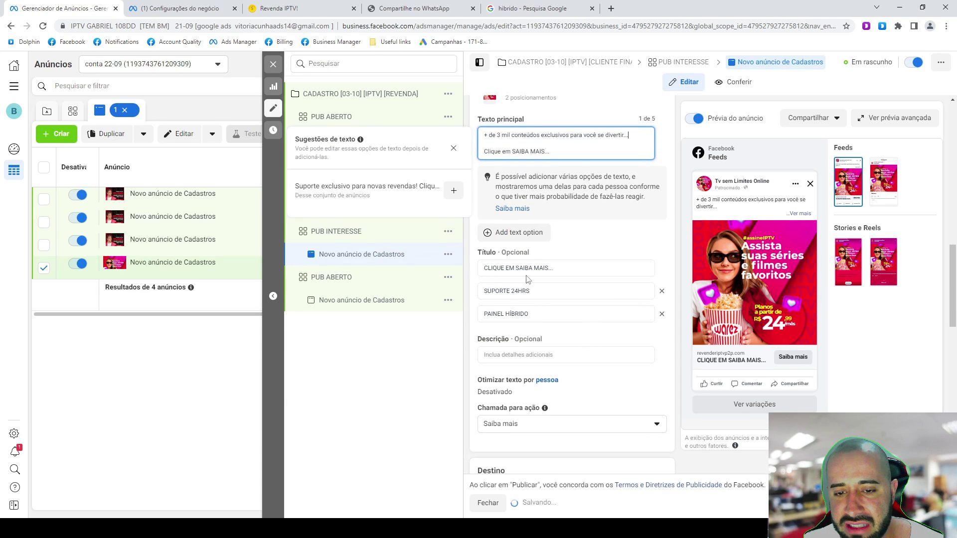
click(540, 314)
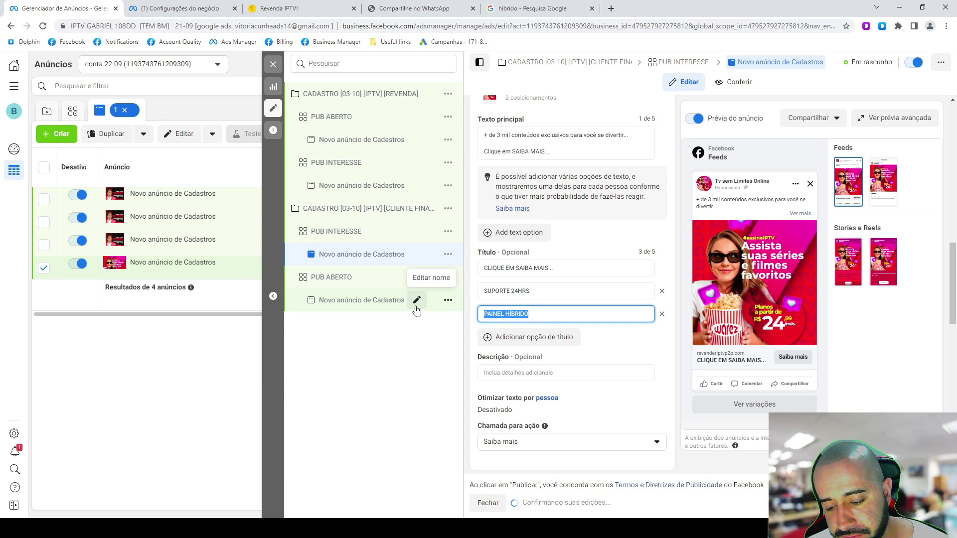
text(tes)
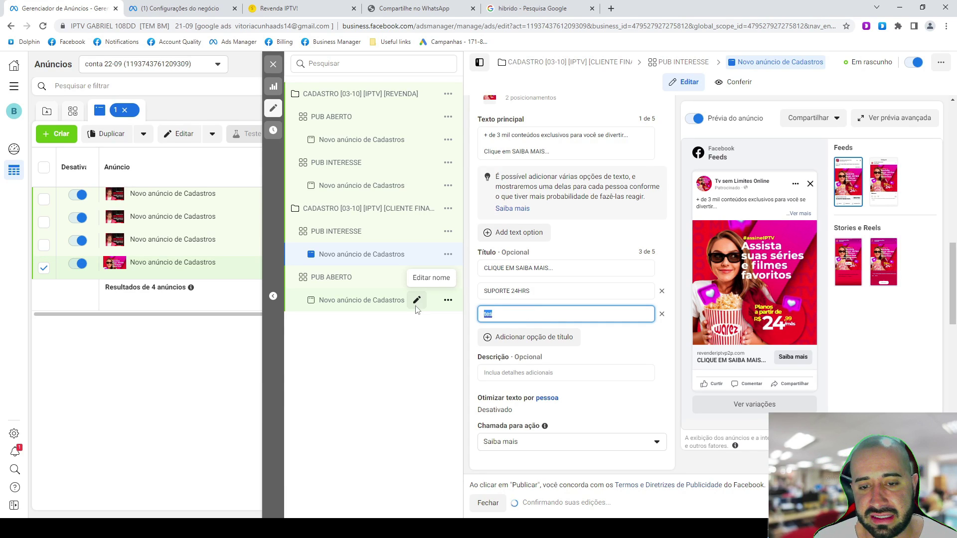
text(TESTE GRÁTIS)
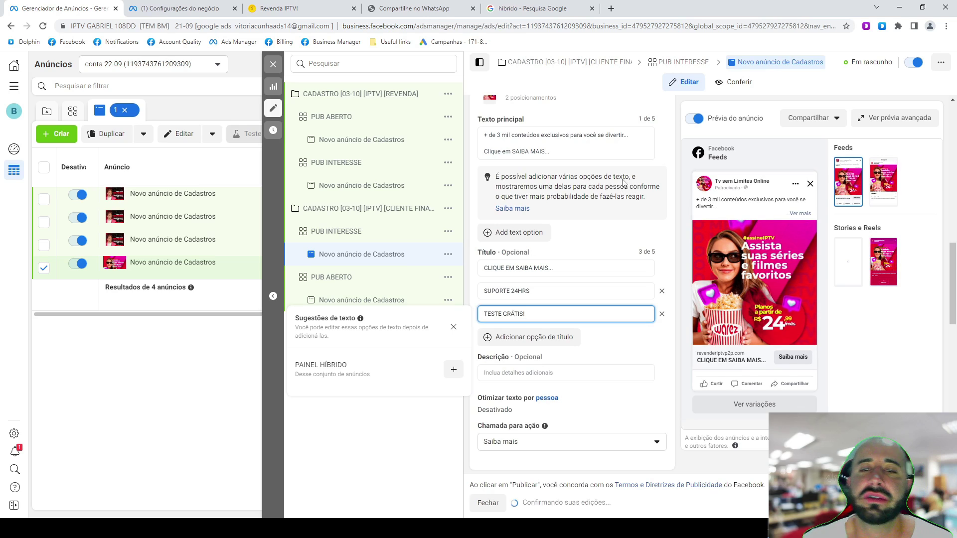
text(!)
- Insert the line "Realize um teste grátis agora mesmo.." between the two existing lines of the primary text, with blank lines separating them
click(628, 187)
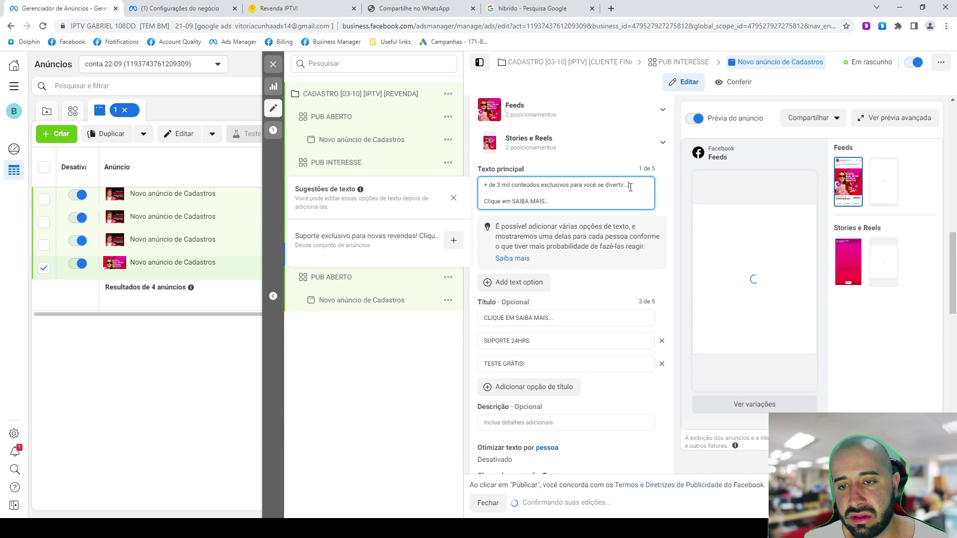
key(Return)
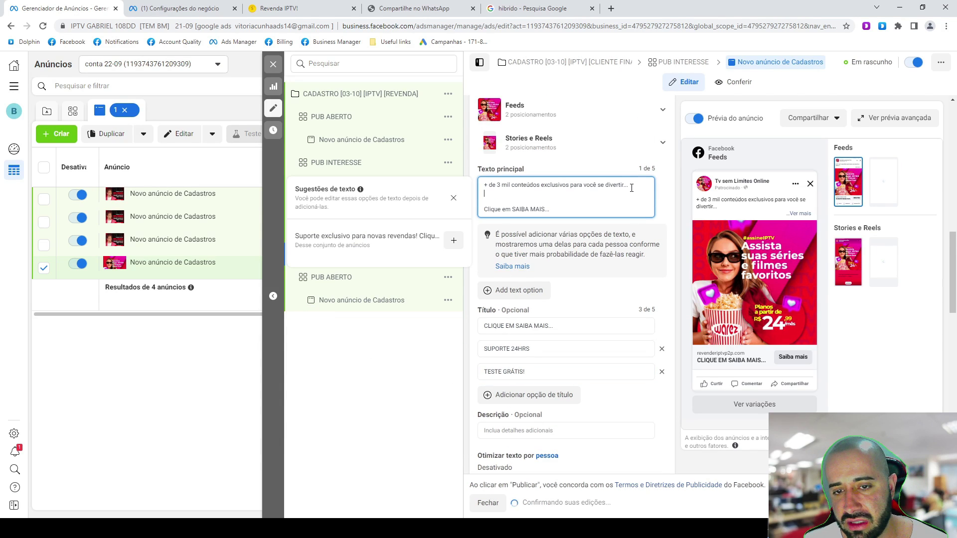
key(Return)
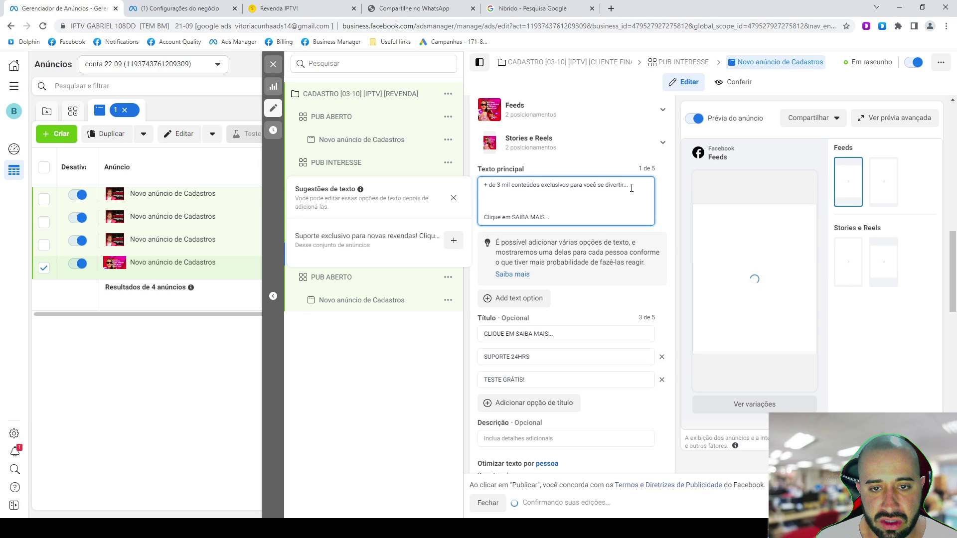
text(Real)
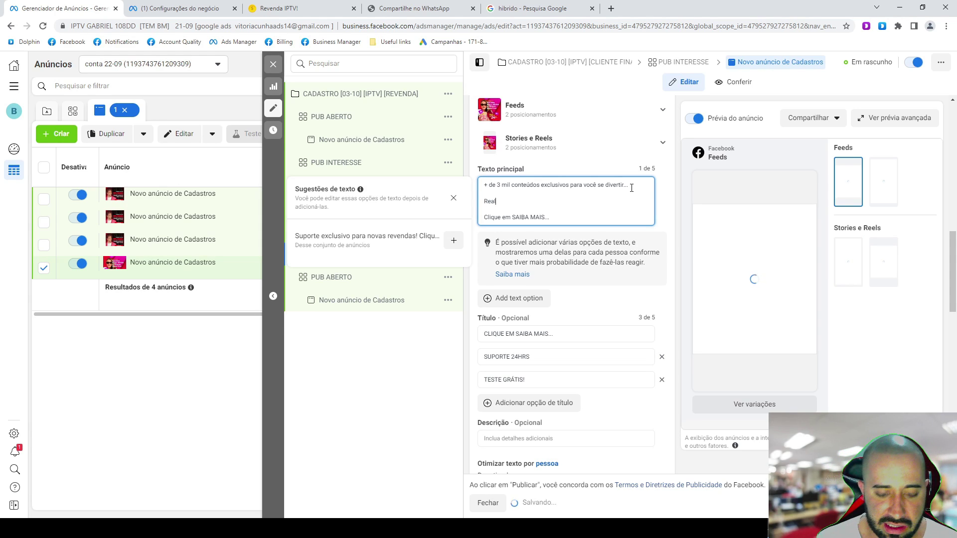
text(ize um teste grátis agora mesmo..)
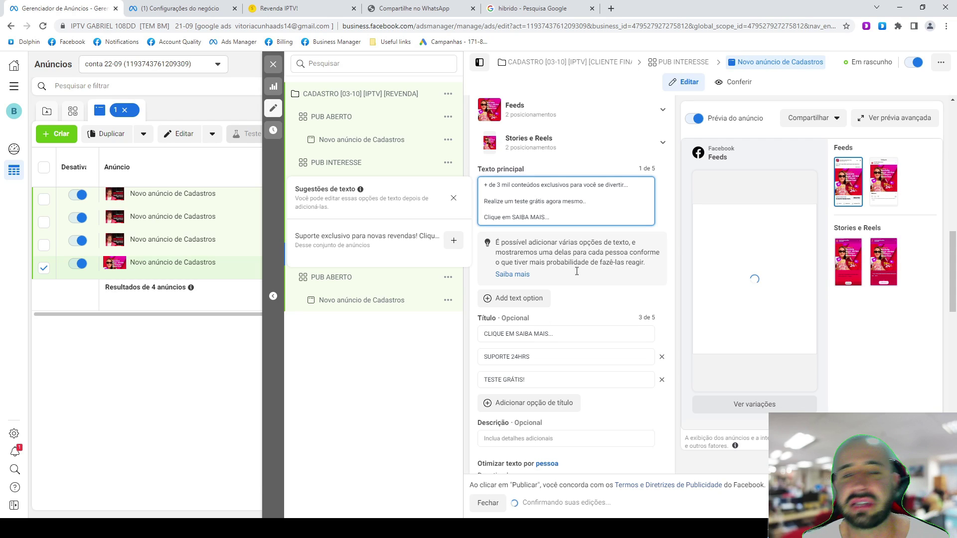
scroll(473, 354, down, 8)
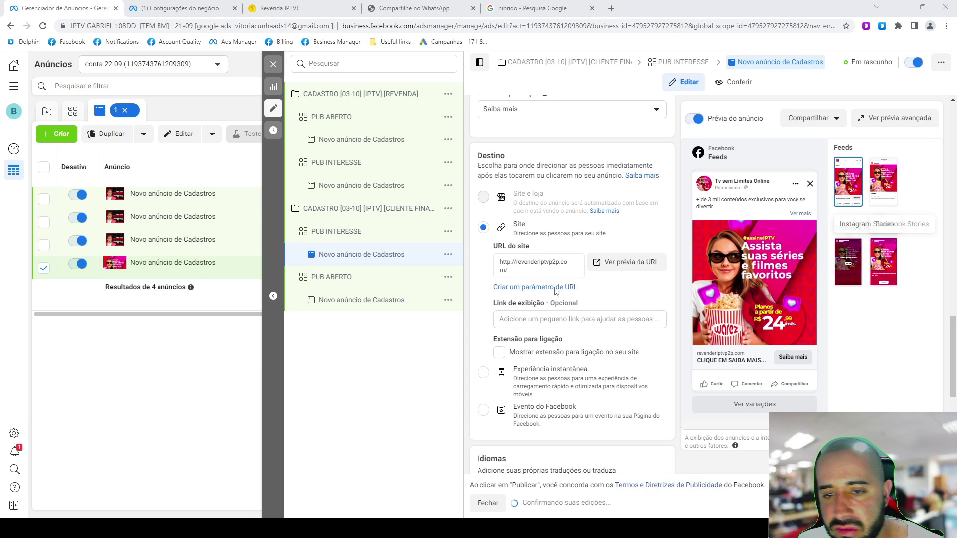
click(513, 267)
key(ctrl+a)
text(http://tvseriesefilmes.com/)
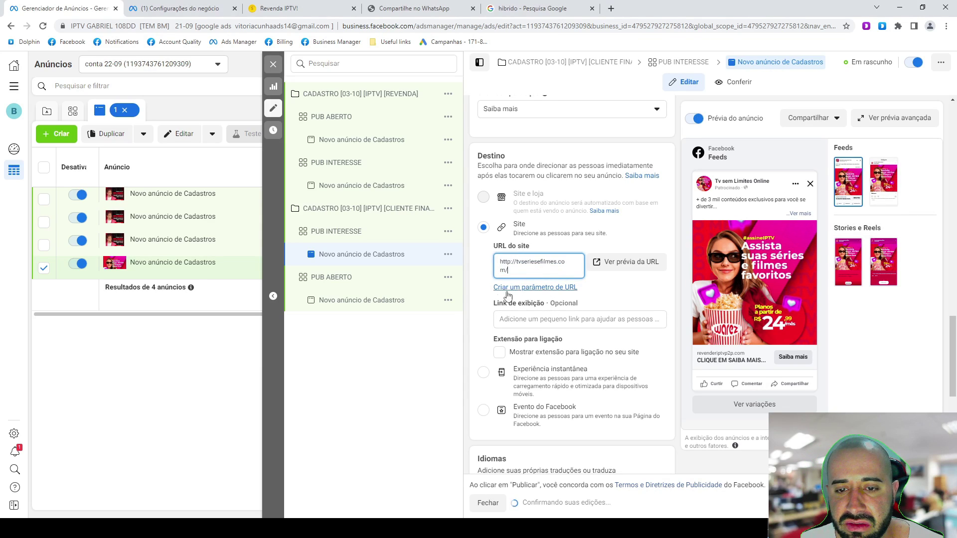
click(479, 298)
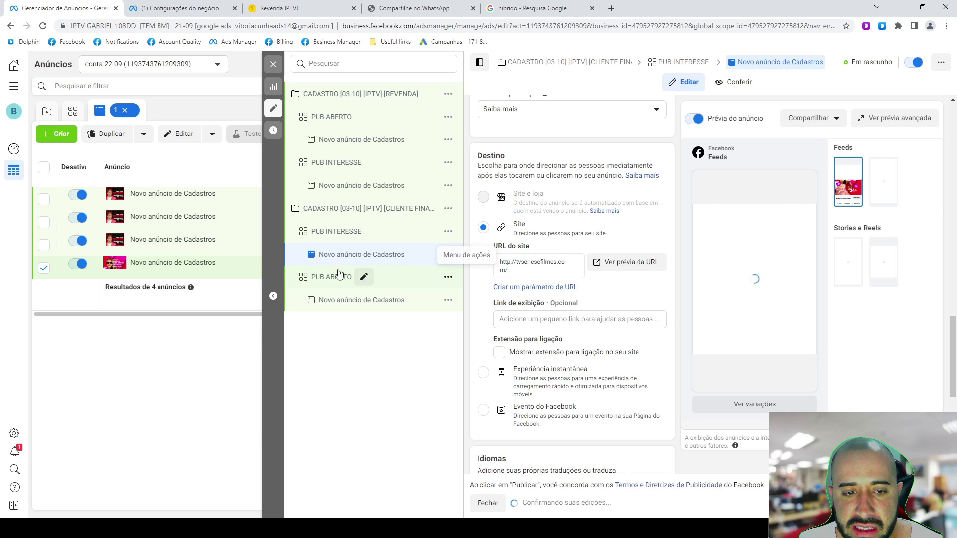
- Delete the PUB ABERTO ad set from the CLIENTE FINAL campaign
click(352, 283)
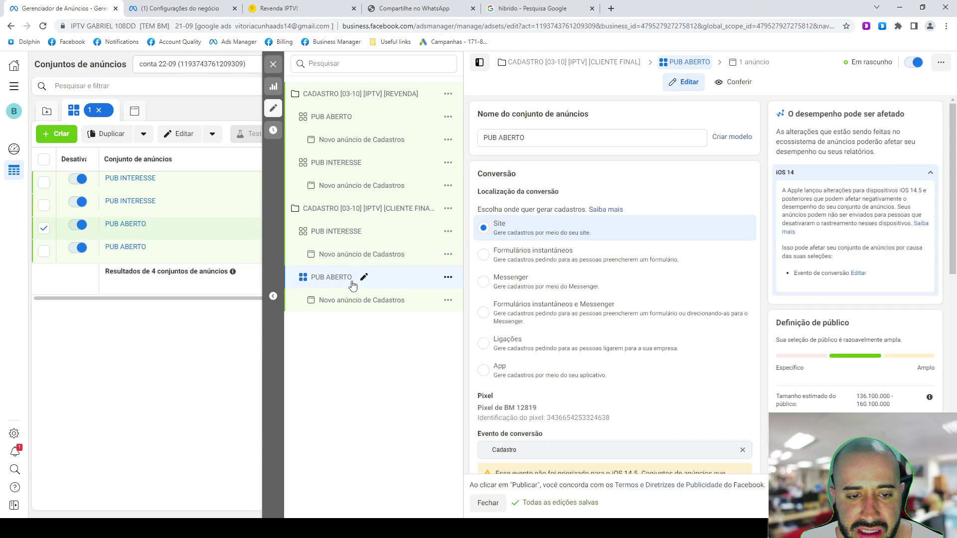
click(448, 277)
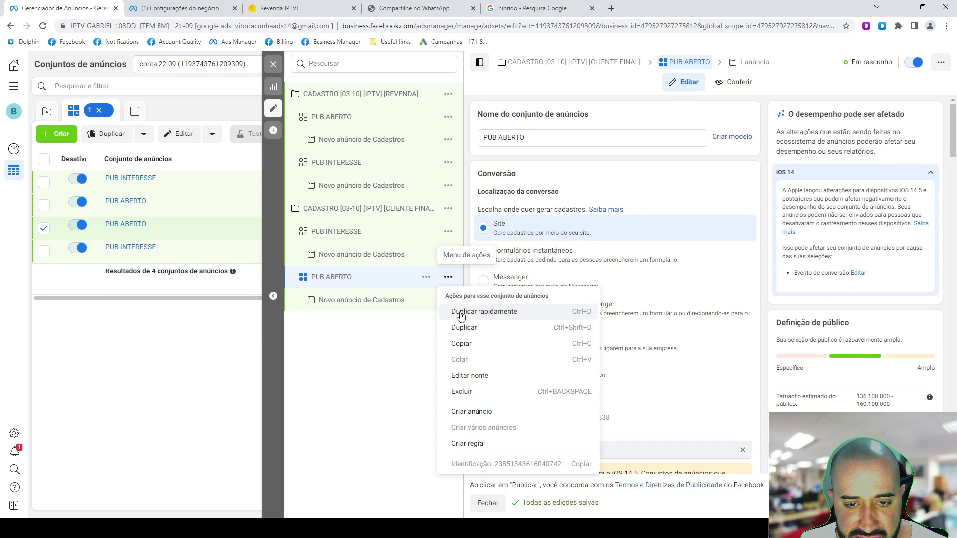
click(462, 391)
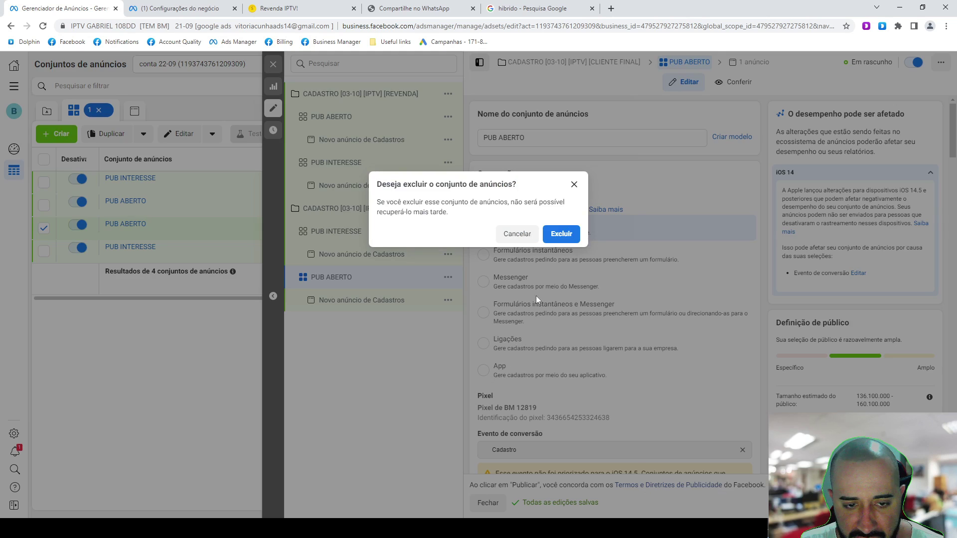
click(553, 236)
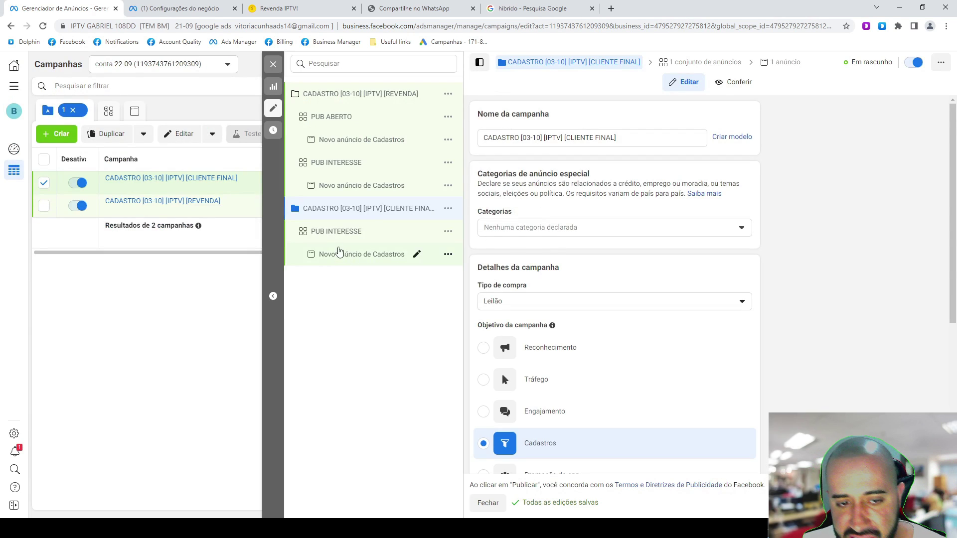
- Check the CLIENTE FINAL campaign's PUB INTERESSE ad set and its ad, and quickly duplicate that ad set
click(329, 232)
scroll(580, 277, down, 4)
scroll(580, 277, down, 3)
click(342, 254)
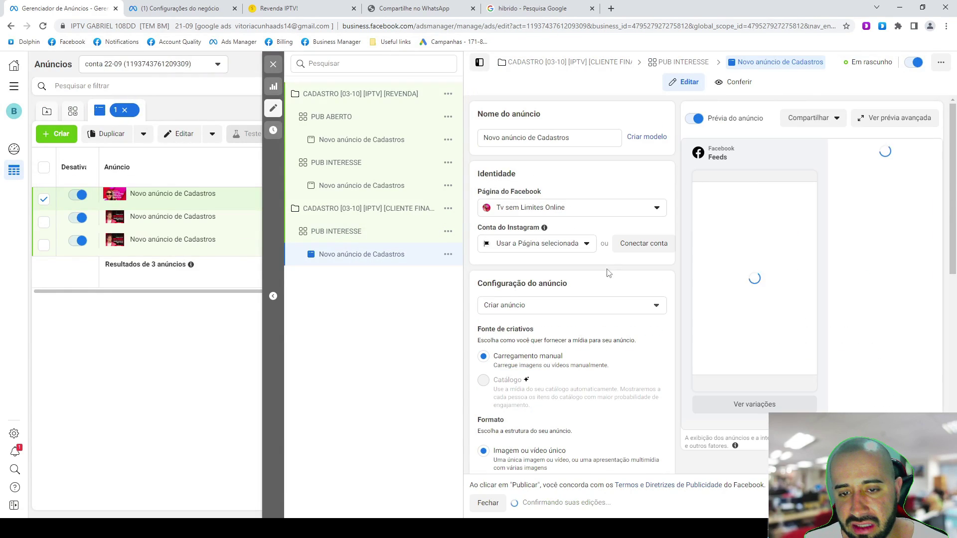
scroll(542, 268, down, 5)
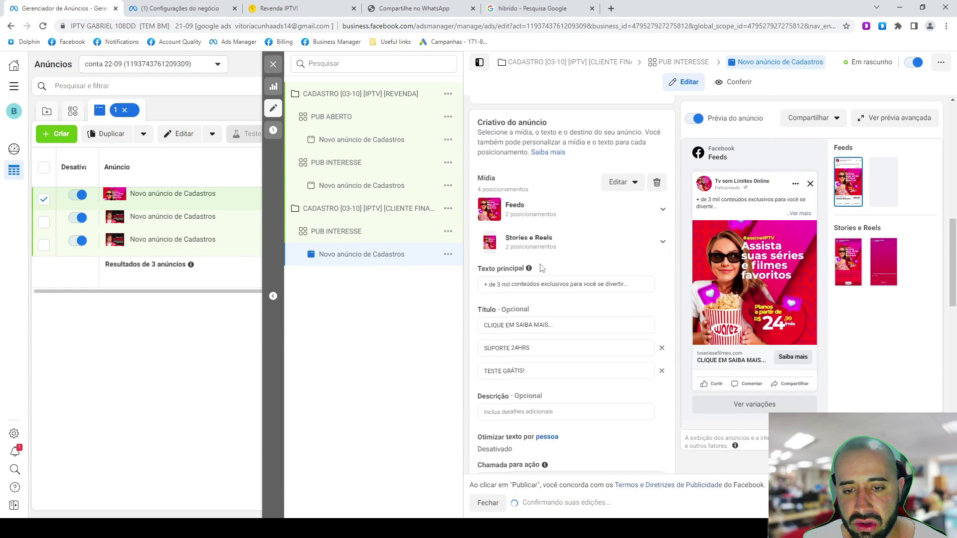
scroll(542, 268, down, 6)
click(433, 240)
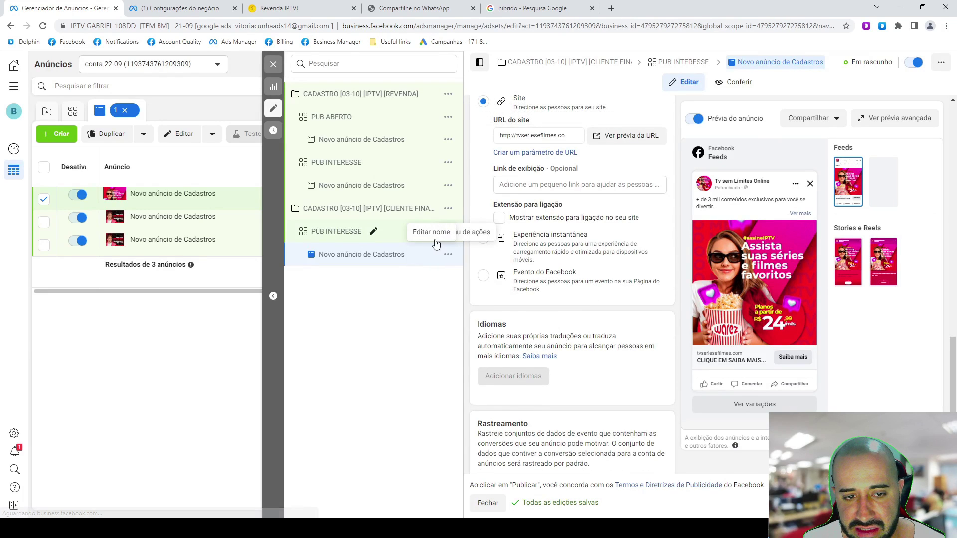
click(448, 232)
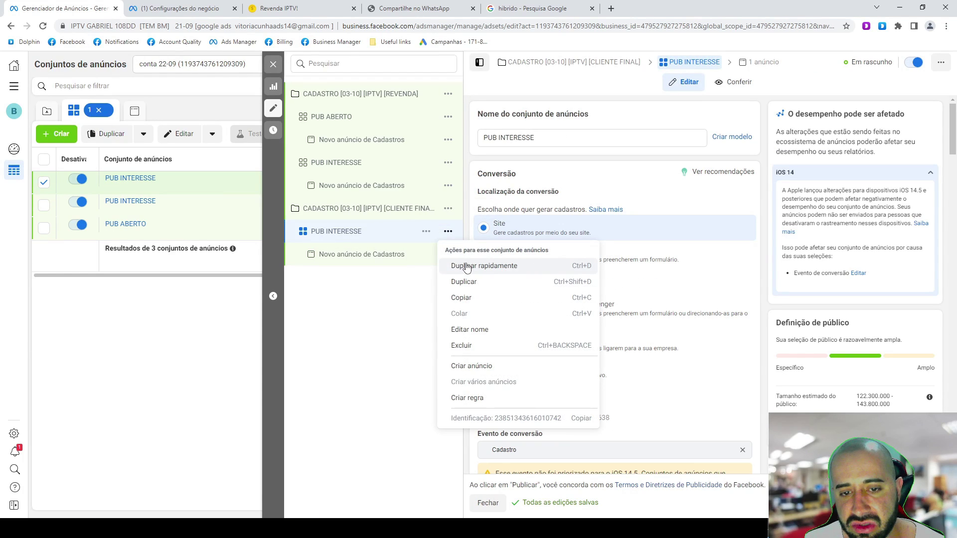
click(467, 267)
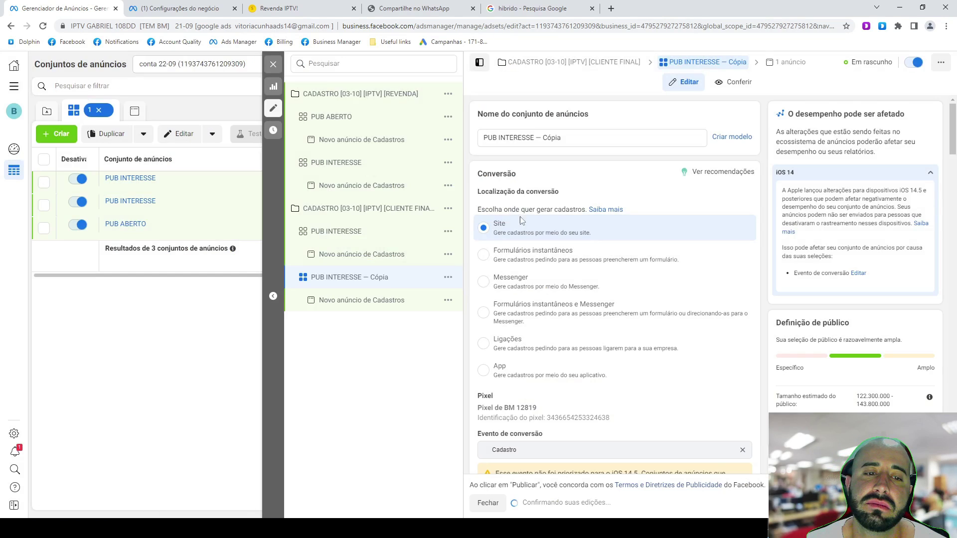
- Rename the duplicated ad set in the CLIENTE FINAL campaign to PUB ABERTO
drag(500, 137, 716, 139)
text(aberto)
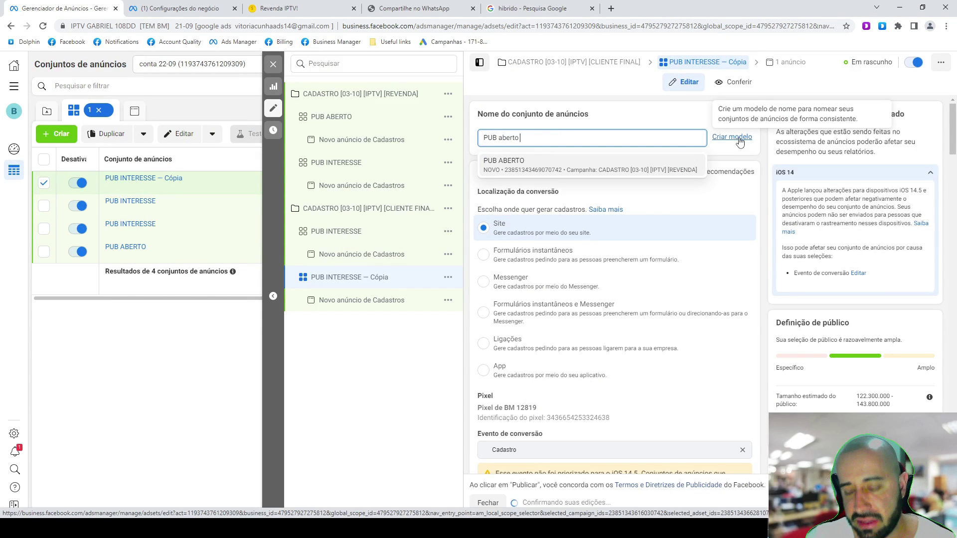
key(ctrl+a)
text(PUB)
key(ctrl+a)
text(PU B ABERTO)
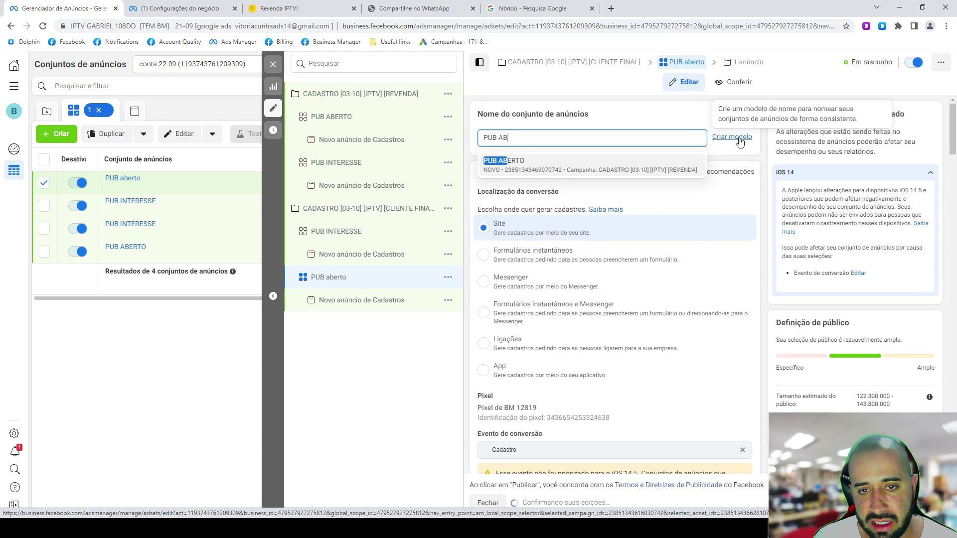
- Remove all detailed-targeting interests, from Entretenimento through Televisão via internet, from the CLIENTE FINAL campaign's PUB ABERTO ad set
scroll(623, 273, down, 15)
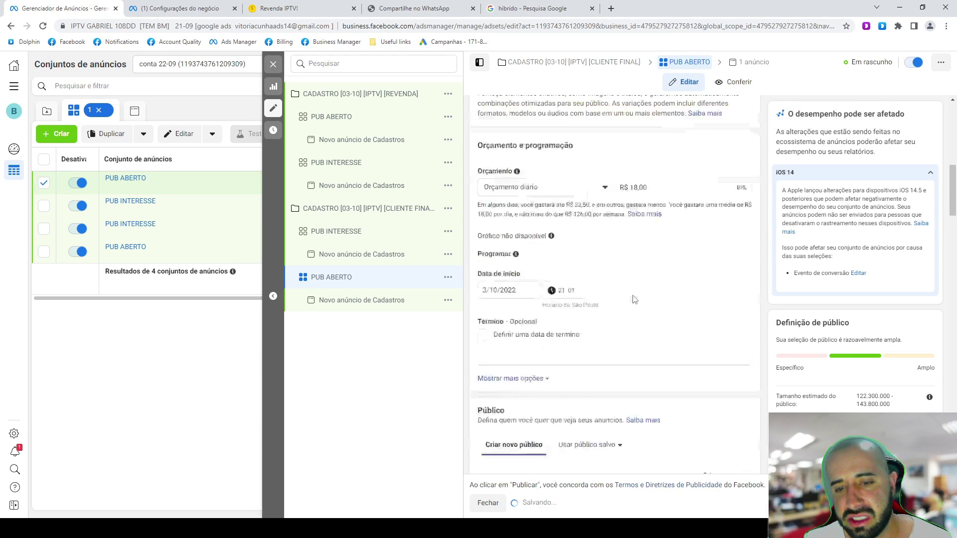
scroll(607, 273, down, 2)
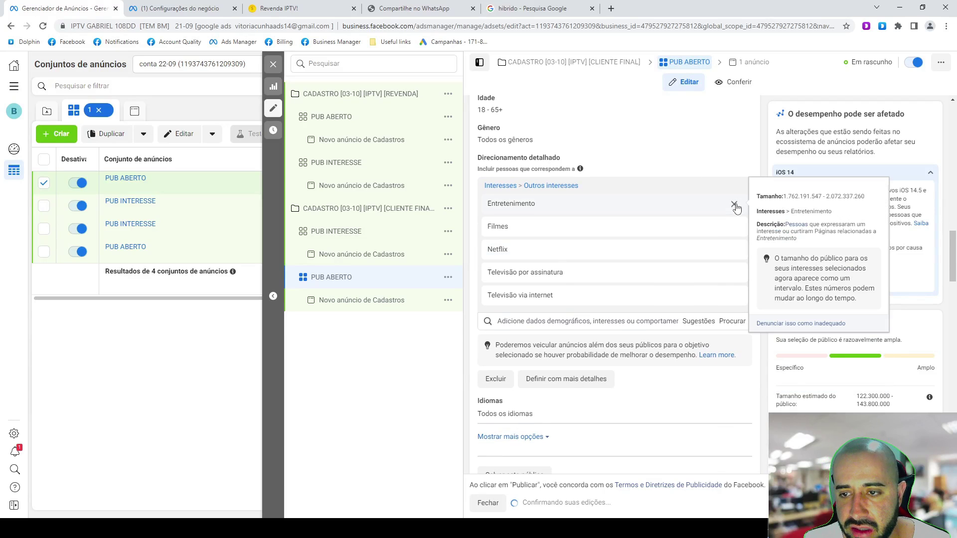
click(735, 206)
click(735, 206)
click(736, 206)
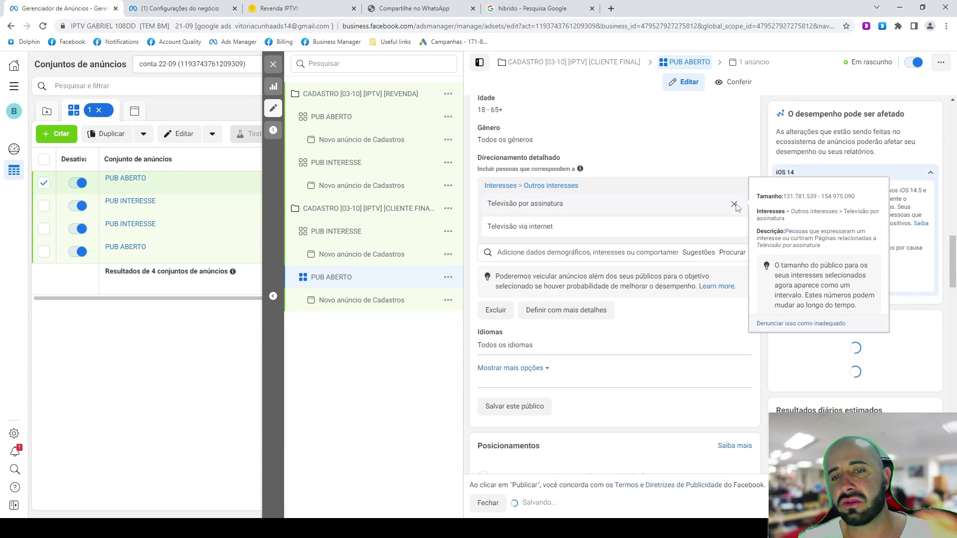
click(735, 205)
click(735, 204)
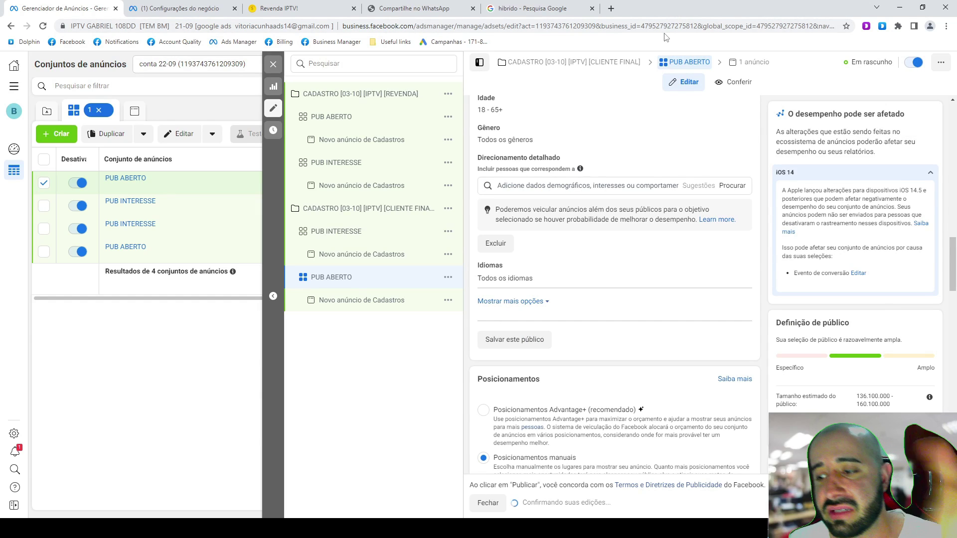
right_click(671, 4)
key(Escape)
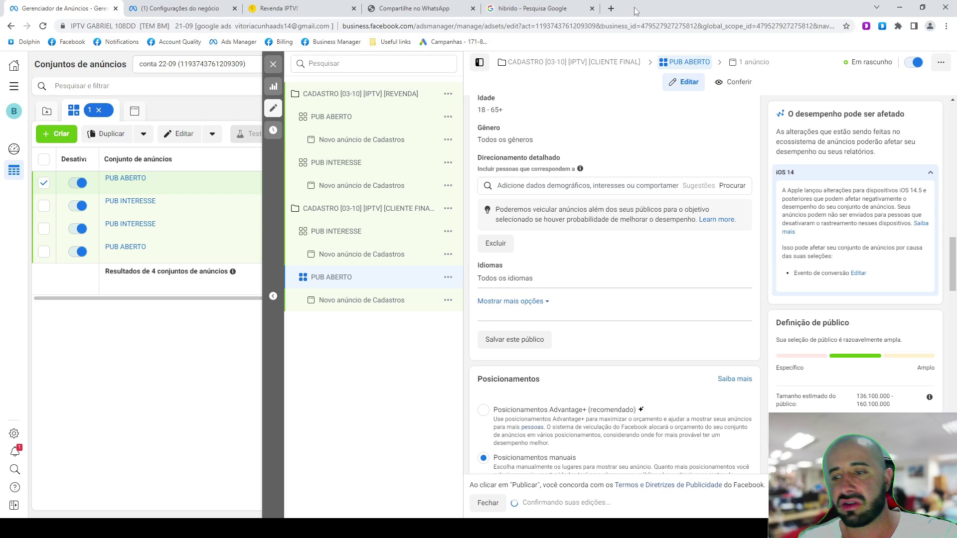
right_click(699, 4)
key(Escape)
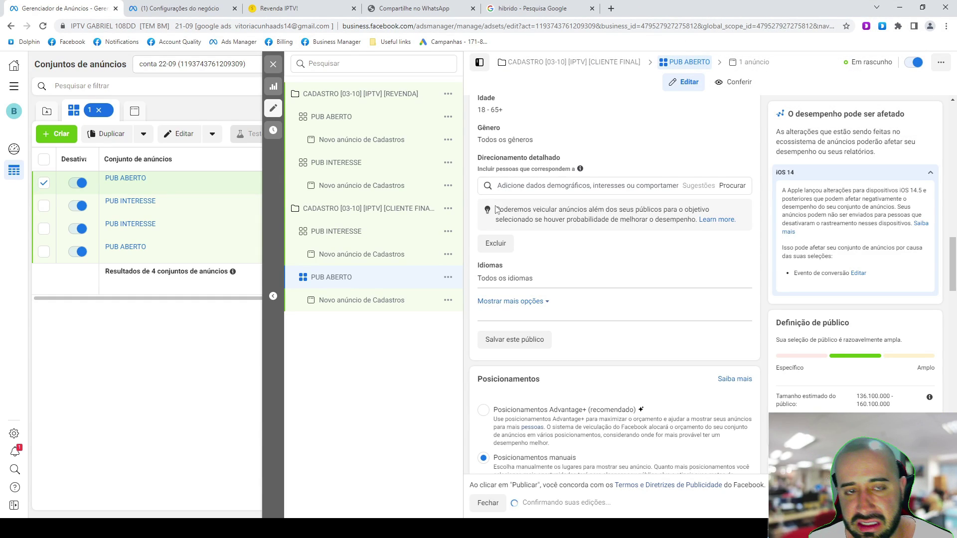
- Review the manual placements of the CLIENTE FINAL campaign's PUB ABERTO ad set and close its editor
scroll(491, 215, down, 3)
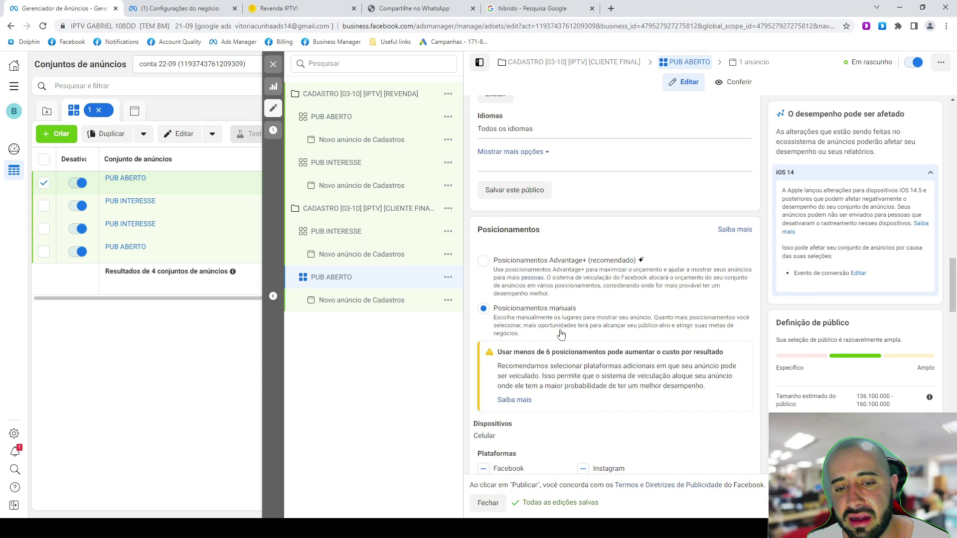
scroll(549, 336, down, 2)
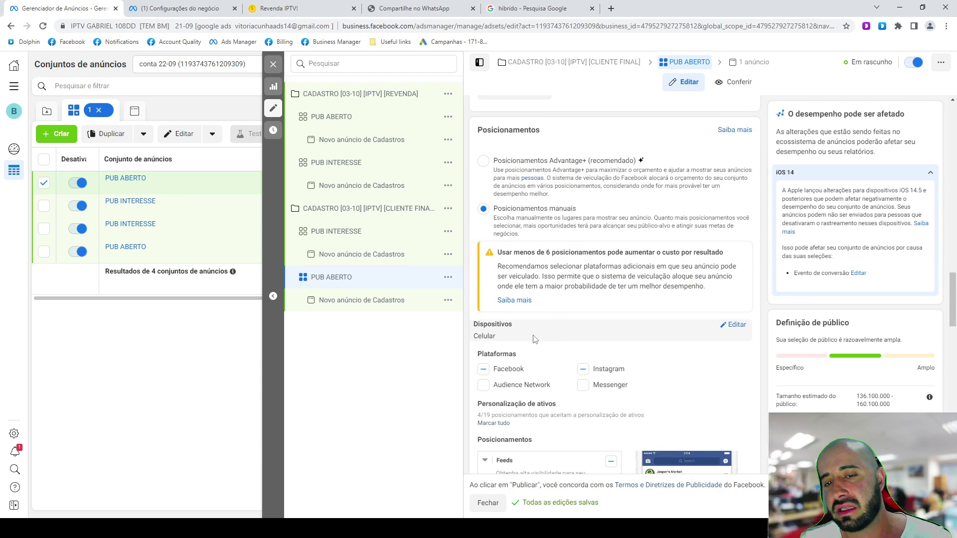
right_click(453, 342)
click(379, 304)
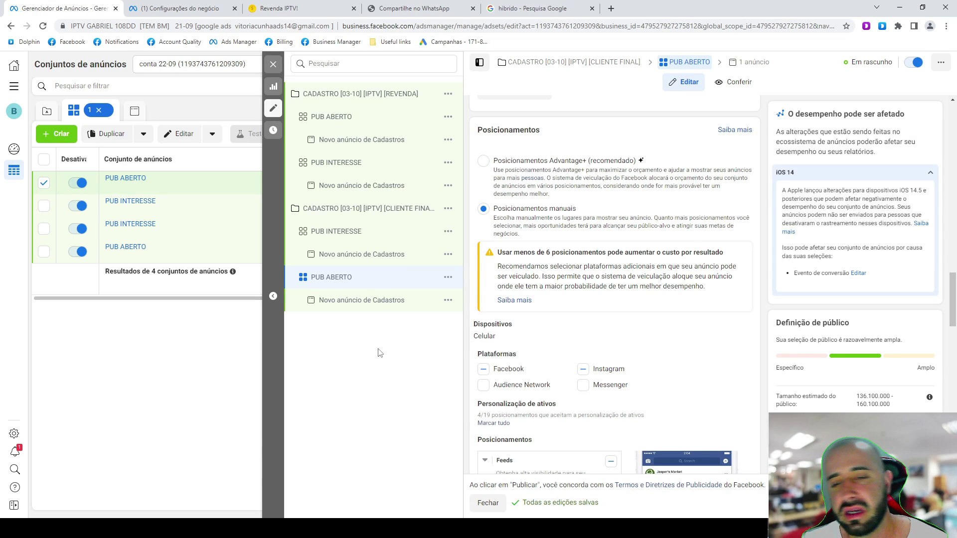
scroll(609, 383, down, 10)
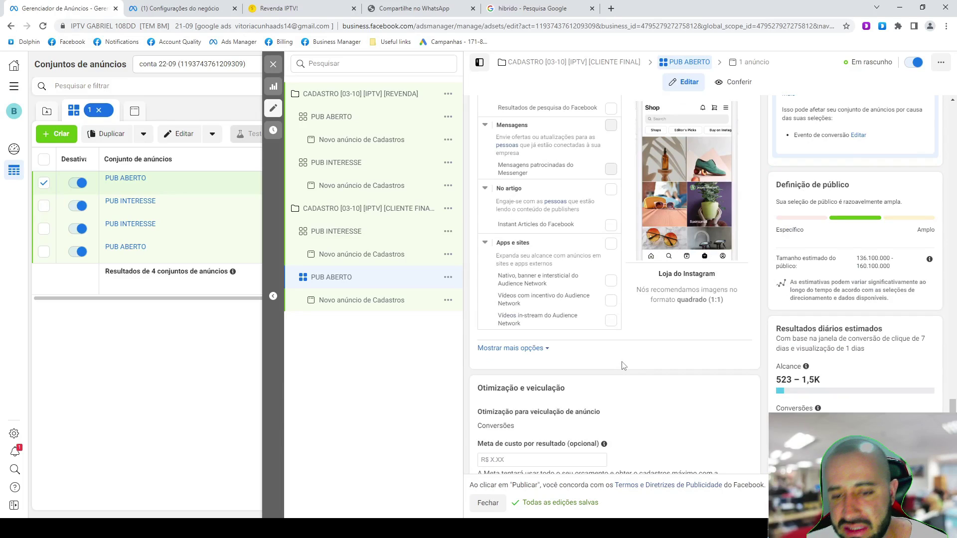
click(273, 64)
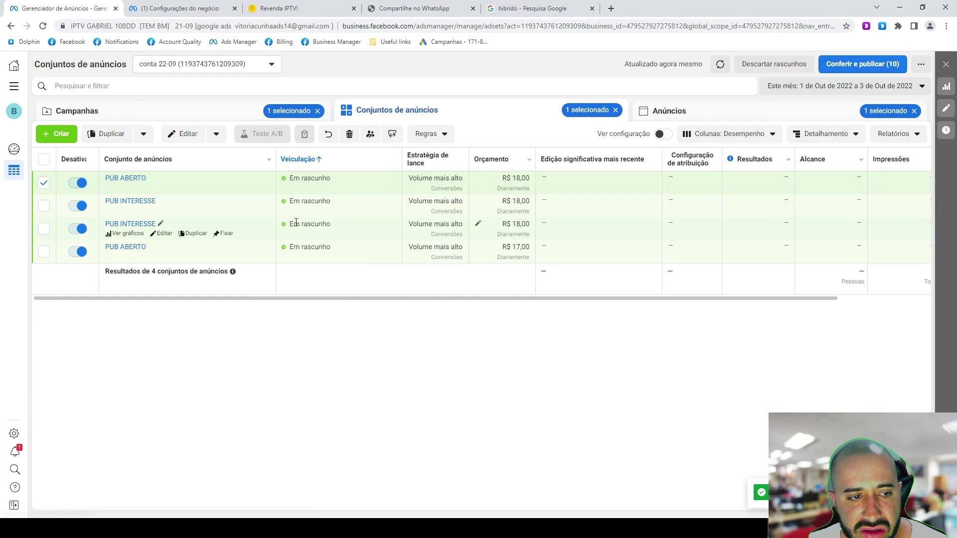
- Duplicate the ad in the CLIENTE FINAL campaign's PUB INTERESSE ad set and name the copy VIDEO
click(195, 114)
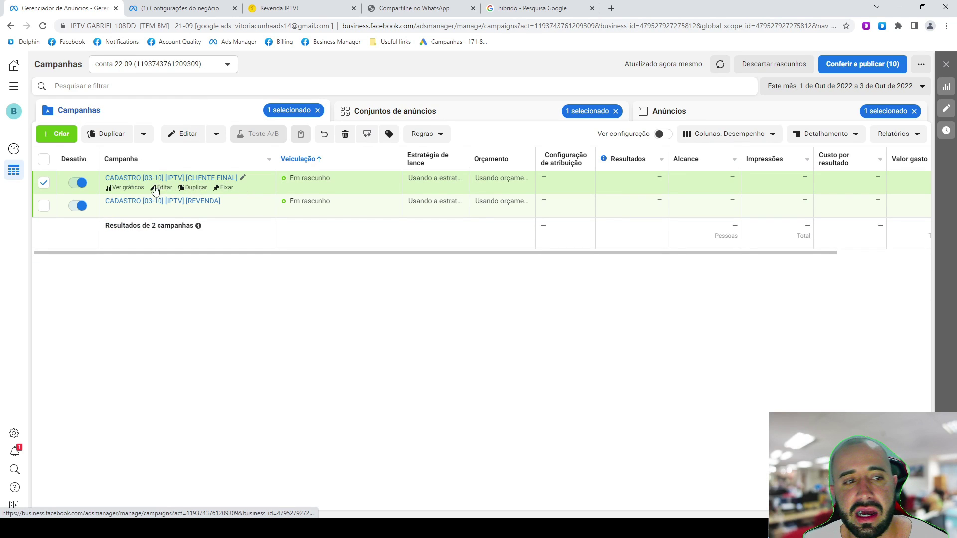
click(163, 187)
click(330, 139)
click(447, 140)
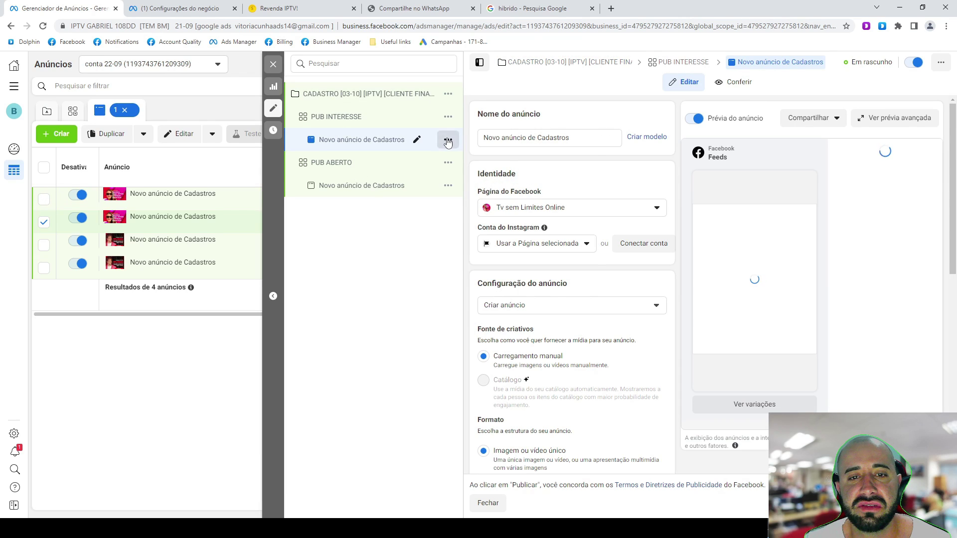
click(472, 174)
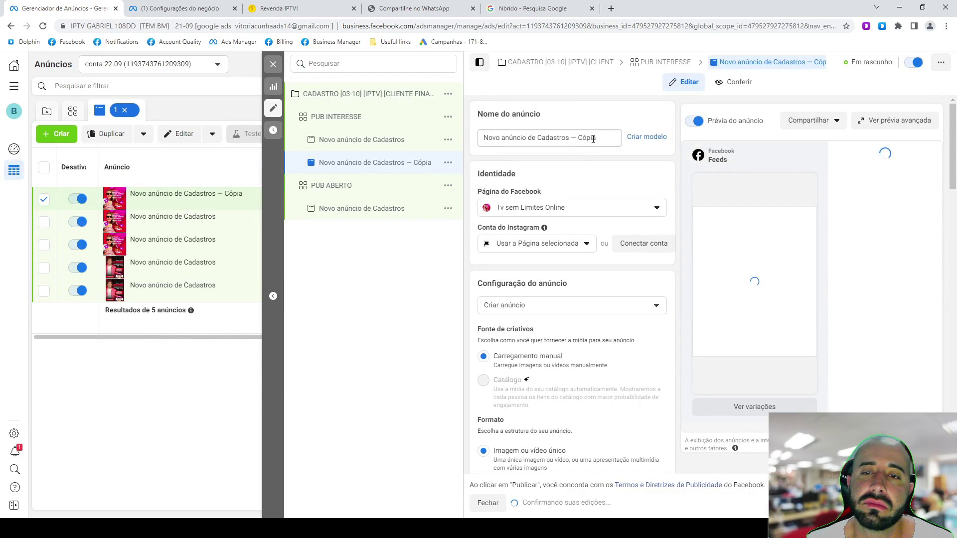
triple_click(593, 138)
text(VIDEO)
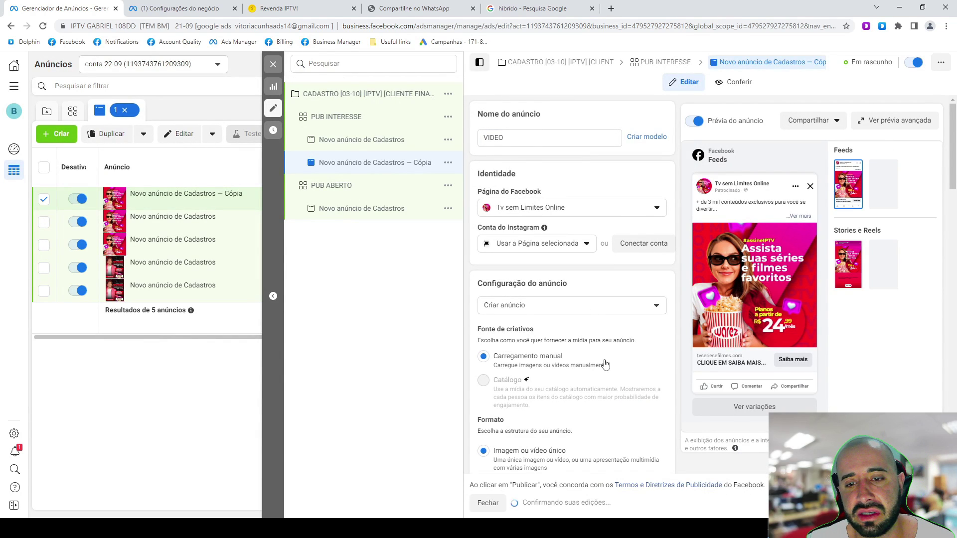
- Replace the VIDEO ad's media with the uploaded video Design sem nome (43).mp4 and play its feed preview
scroll(623, 309, down, 8)
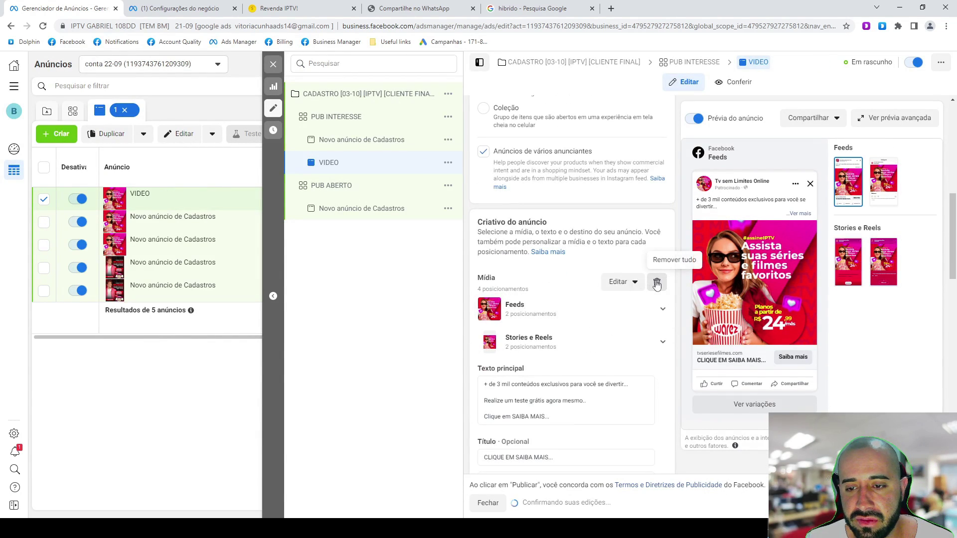
click(657, 282)
click(503, 297)
click(522, 334)
click(339, 131)
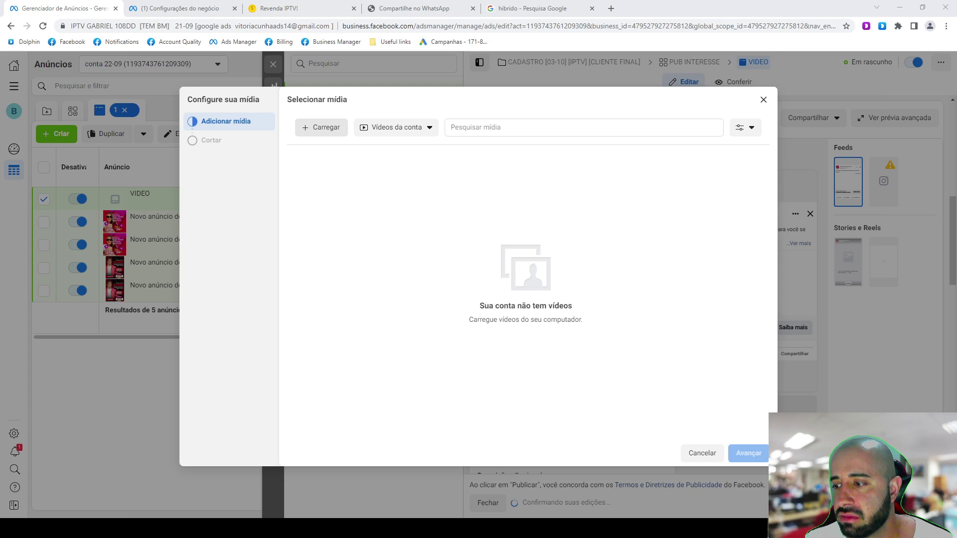
key(Return)
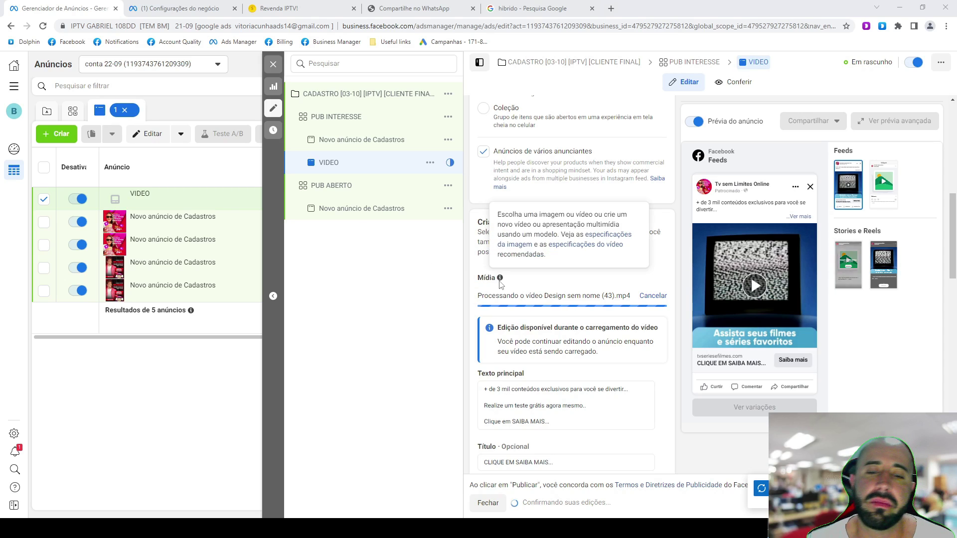
scroll(576, 429, down, 1)
scroll(575, 429, down, 3)
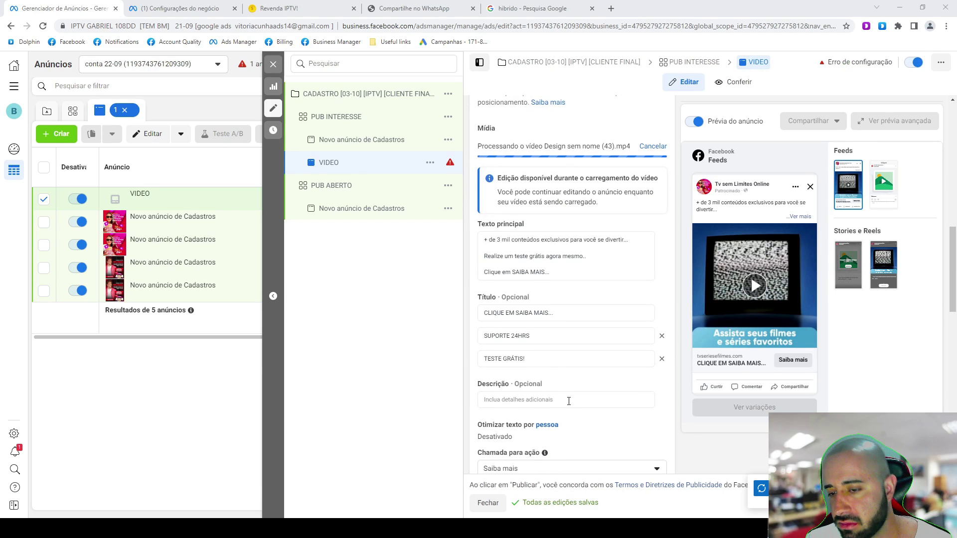
click(752, 286)
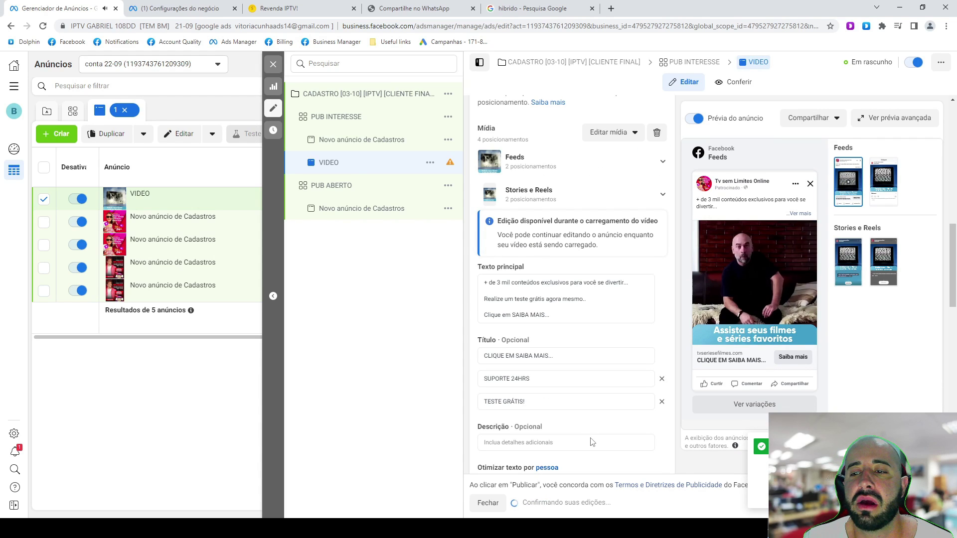
- Duplicate the ad in the PUB ABERTO ad set and replace the copy's media with the account's 1080 × 1080 video, keeping original crops
click(448, 208)
click(471, 243)
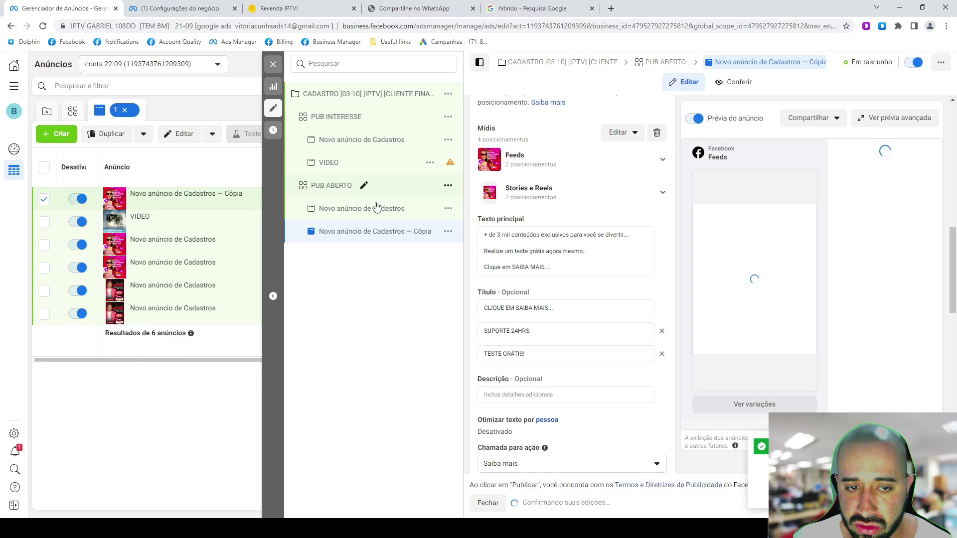
click(657, 132)
click(521, 145)
click(532, 191)
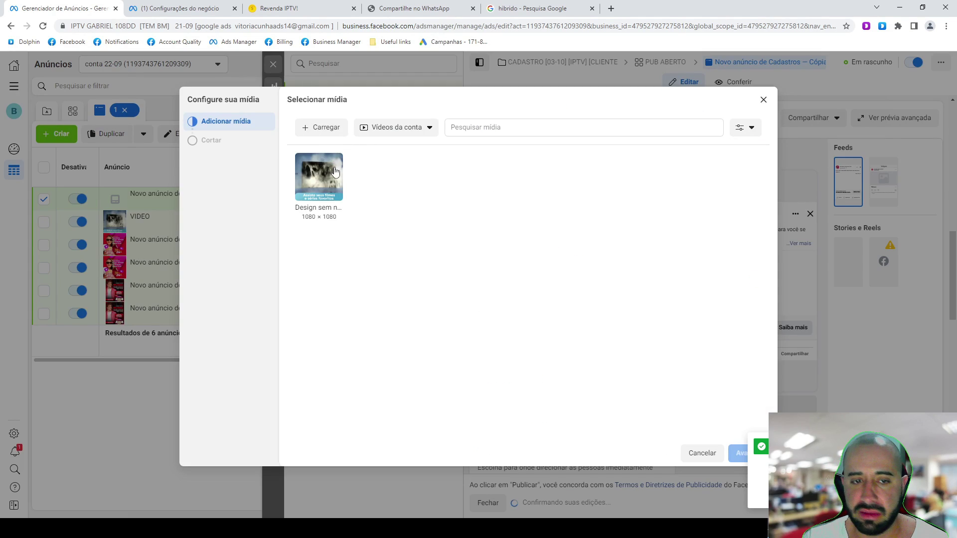
click(335, 172)
click(738, 455)
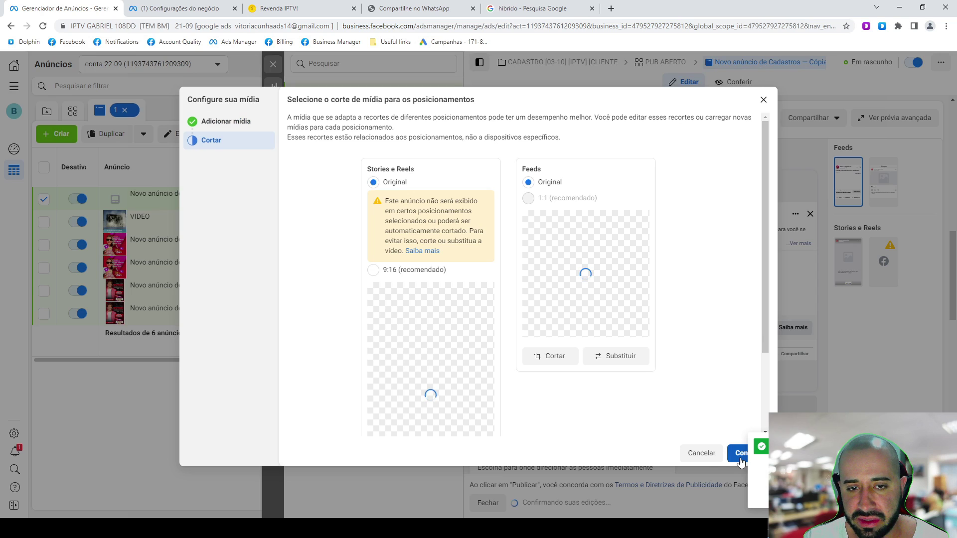
click(741, 453)
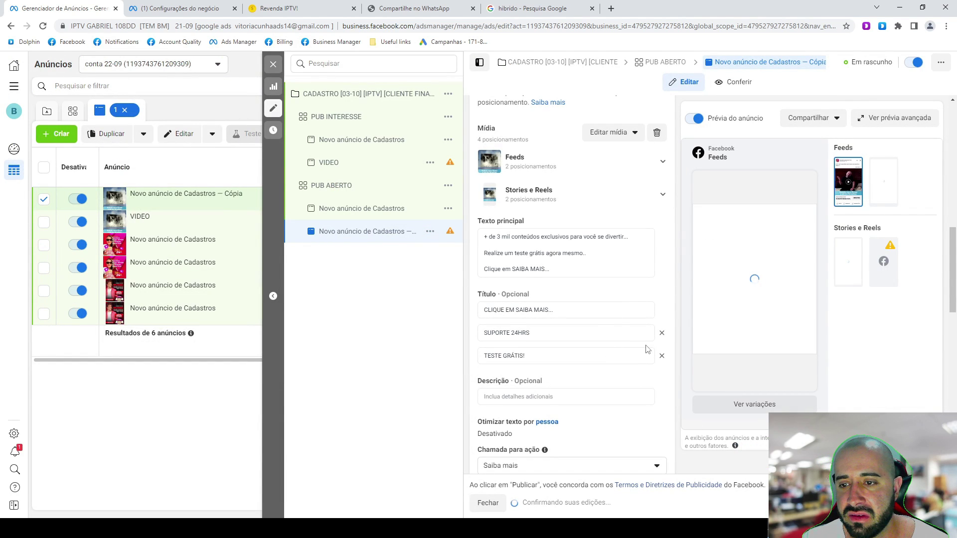
scroll(598, 330, down, 3)
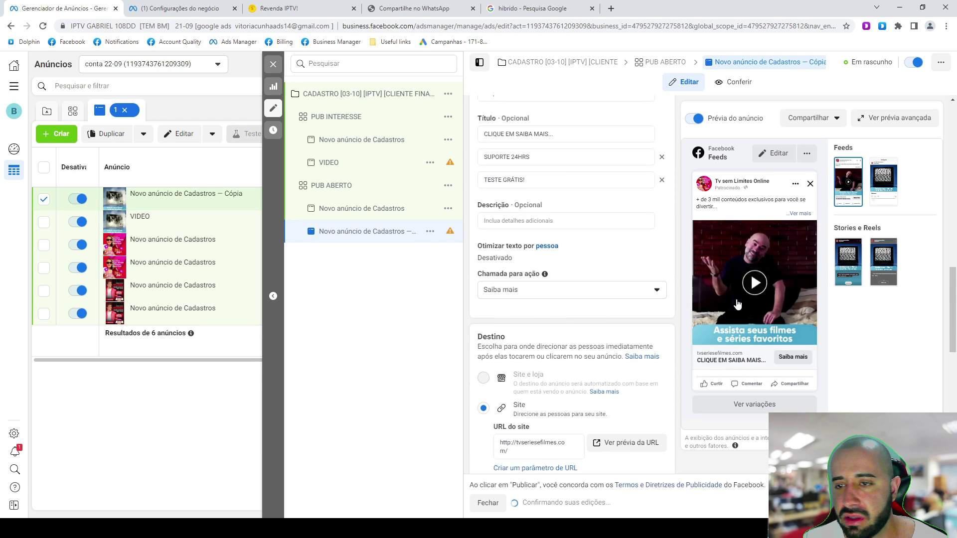
- Close the ad editor and open the ad sets of the CLIENTE FINAL campaign
click(273, 63)
click(180, 120)
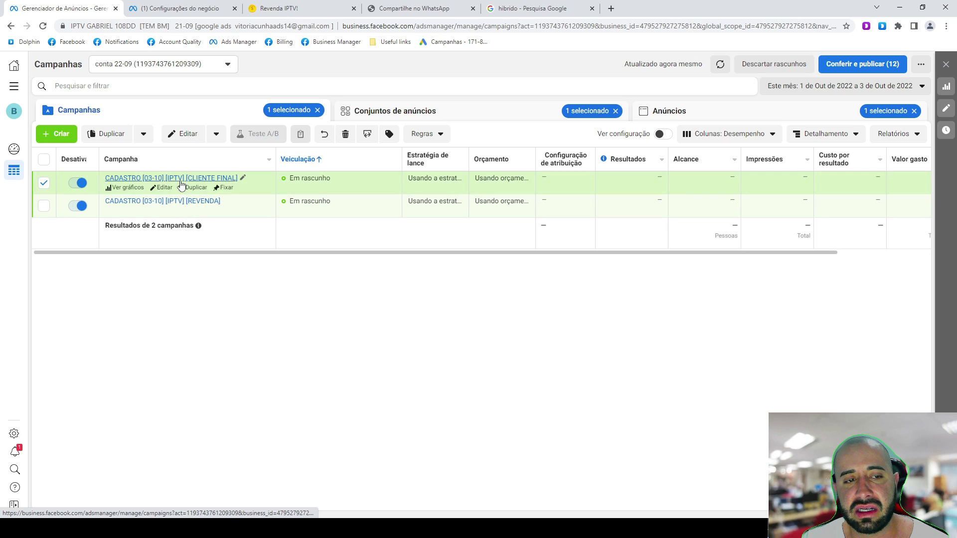
click(180, 182)
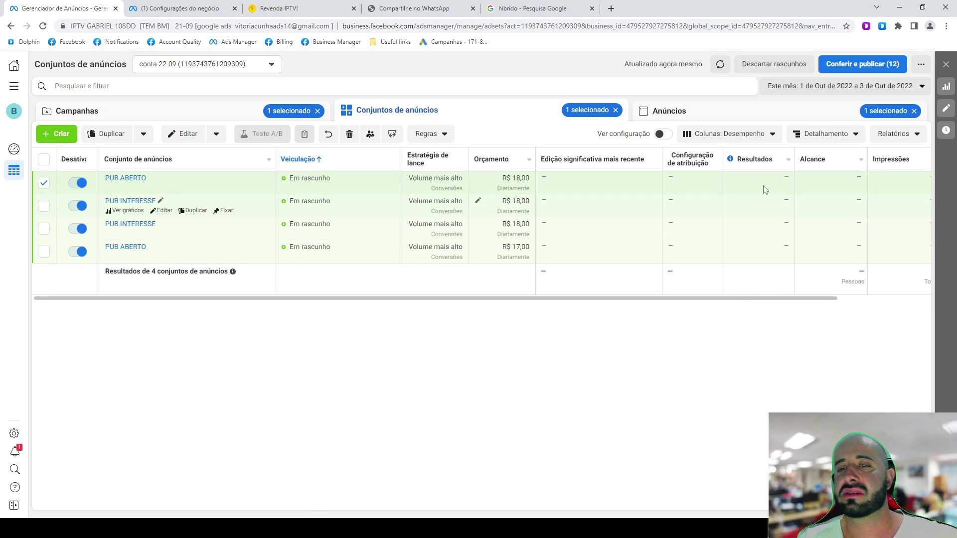
- Open Notepad and write the note "CPA: CUSTO POR AÇÃO!"
key(super)
text(bloco)
key(Return)
scroll(326, 287, up, 14)
text(CPA)
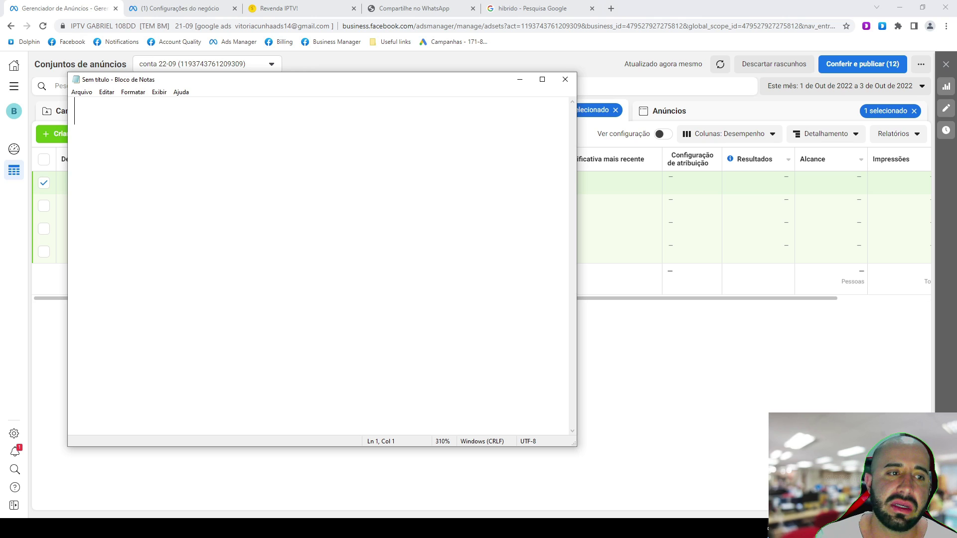
text(: CUSTO POR)
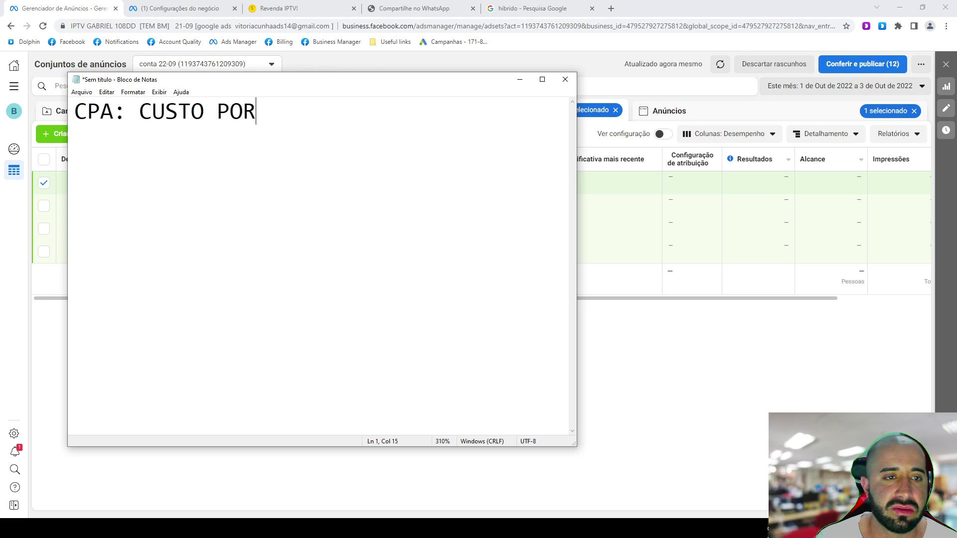
text( AÇÃO!)
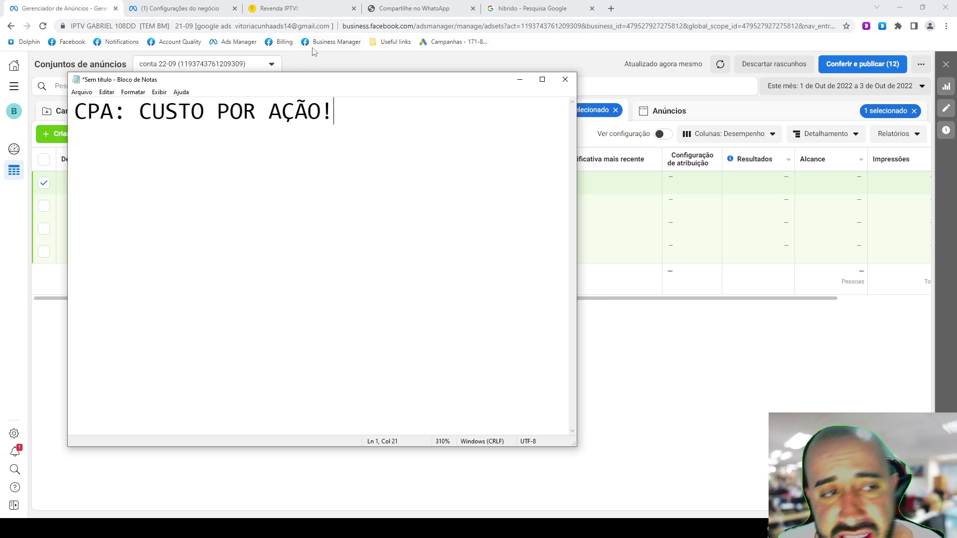
- Show the campaigns list in Ads Manager and bring the Notepad note back in front, just below the campaign rows
drag(289, 86, 470, 260)
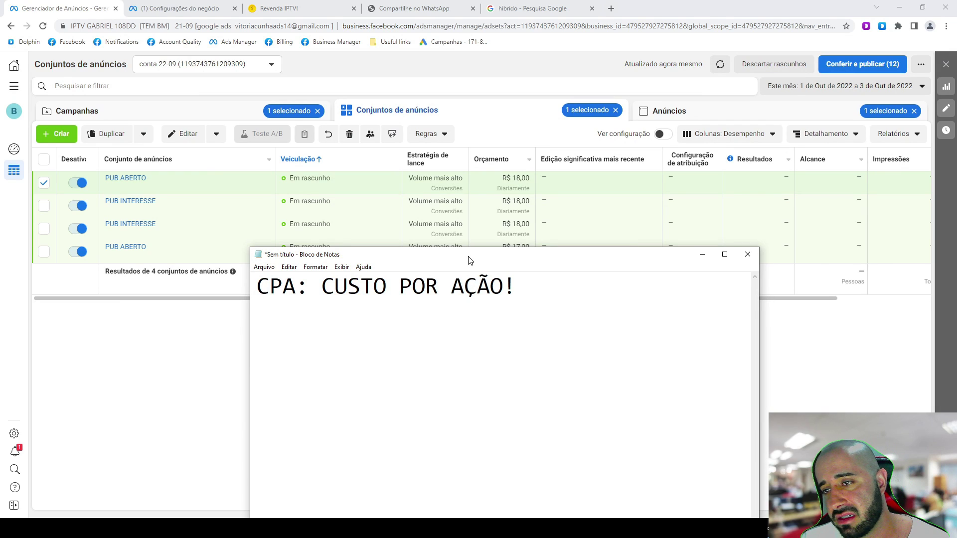
click(232, 118)
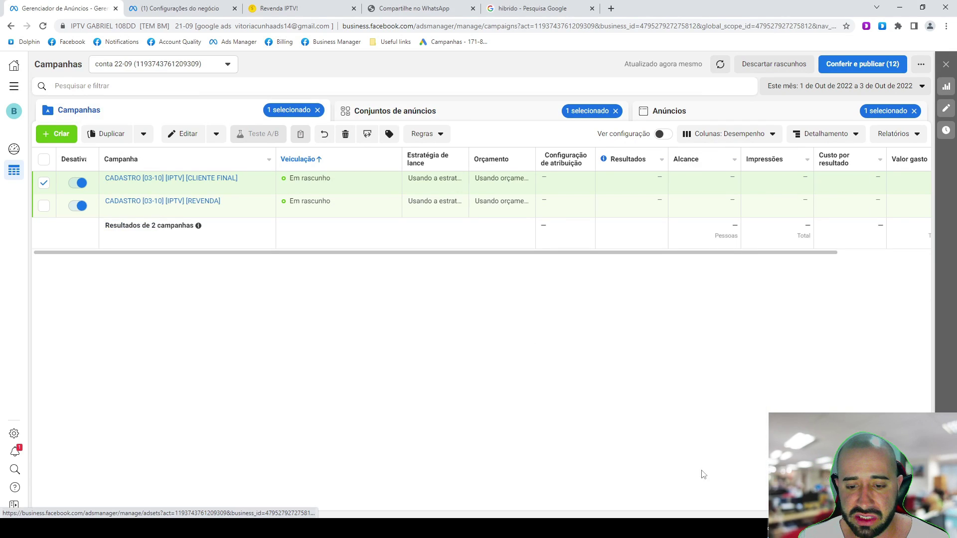
click(623, 528)
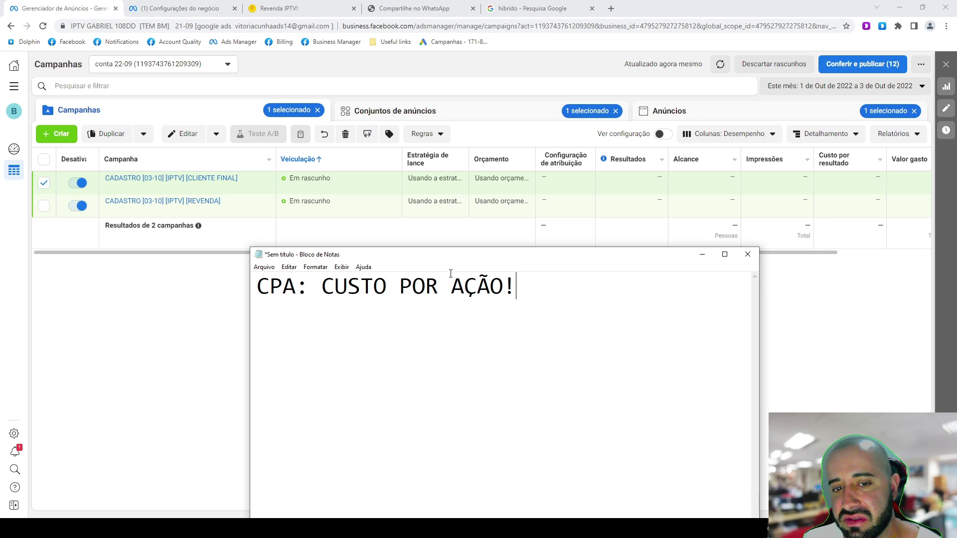
drag(451, 259, 444, 203)
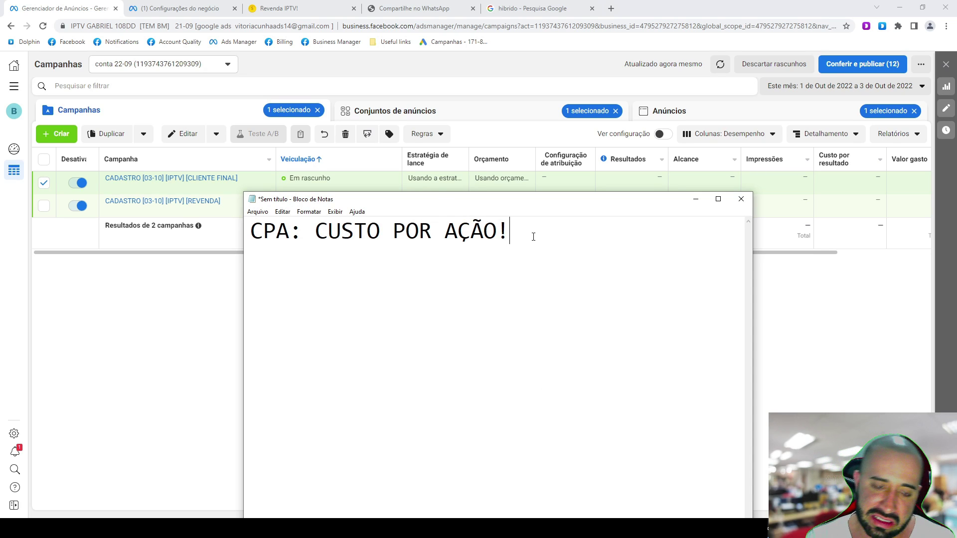
- Add the line "CTR: >TAXA DE CLIQUE/IMPRESSÕES" below the CPA line, separated by a blank line
text(CTR)
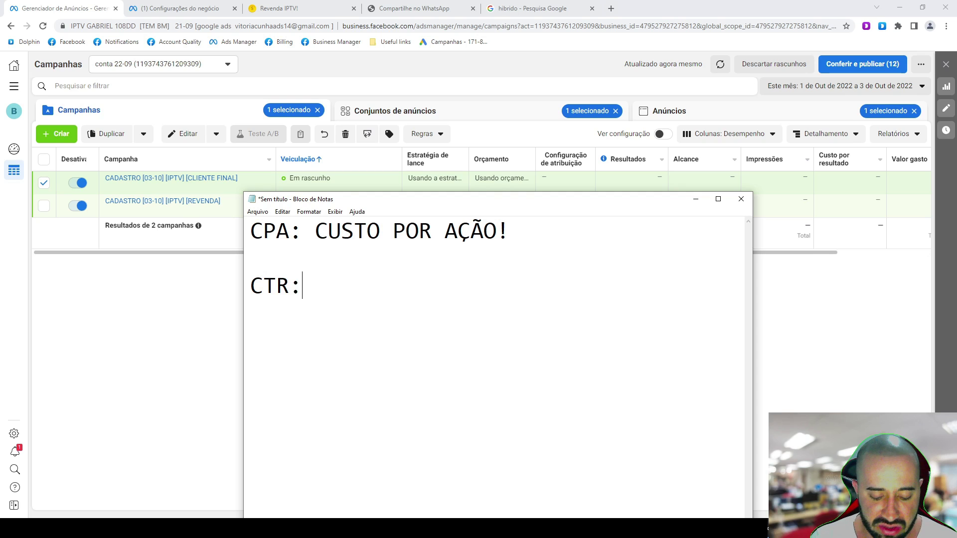
text(: >TACA)
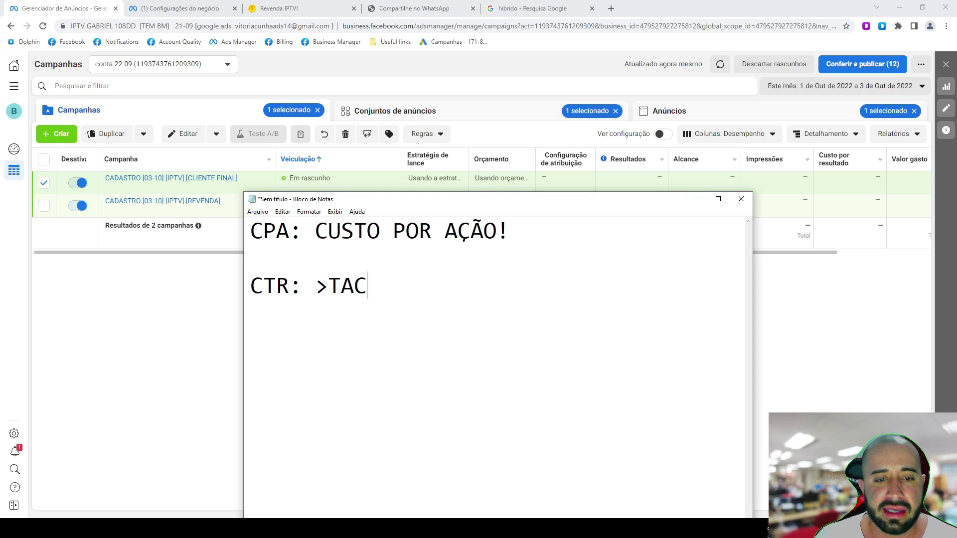
key(BackSpace)
key(BackSpace)
text(XA DE CLIQUE)
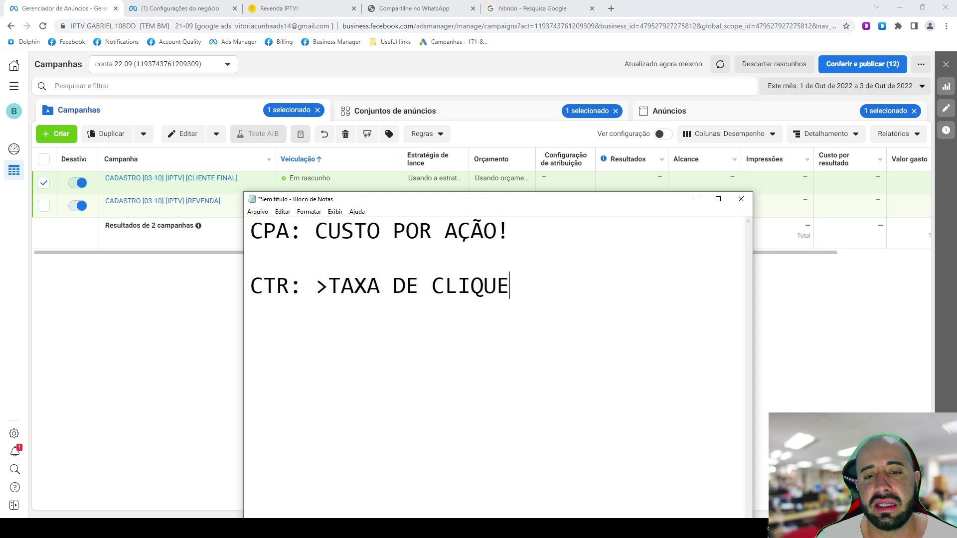
text( /B)
key(BackSpace)
text(IM)
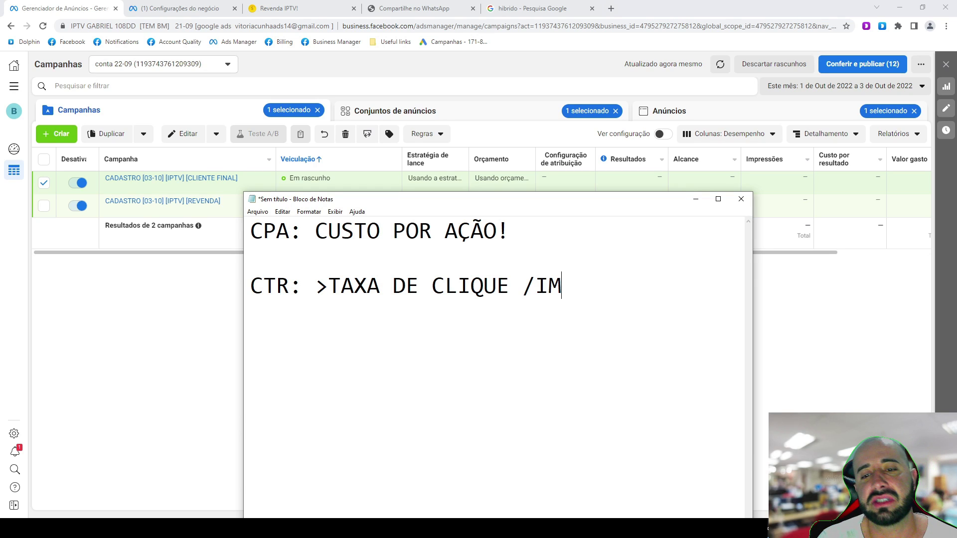
text(PRESSÕES)
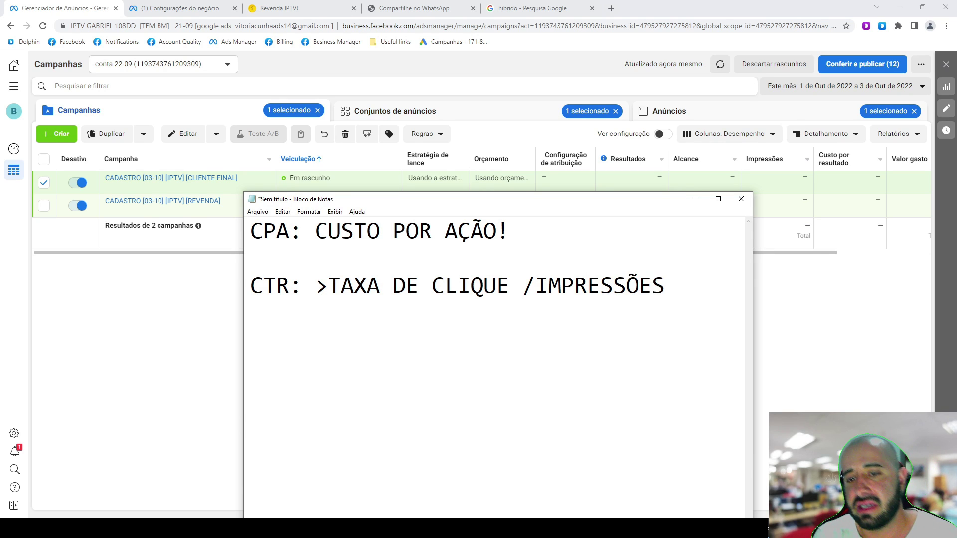
click(524, 286)
key(BackSpace)
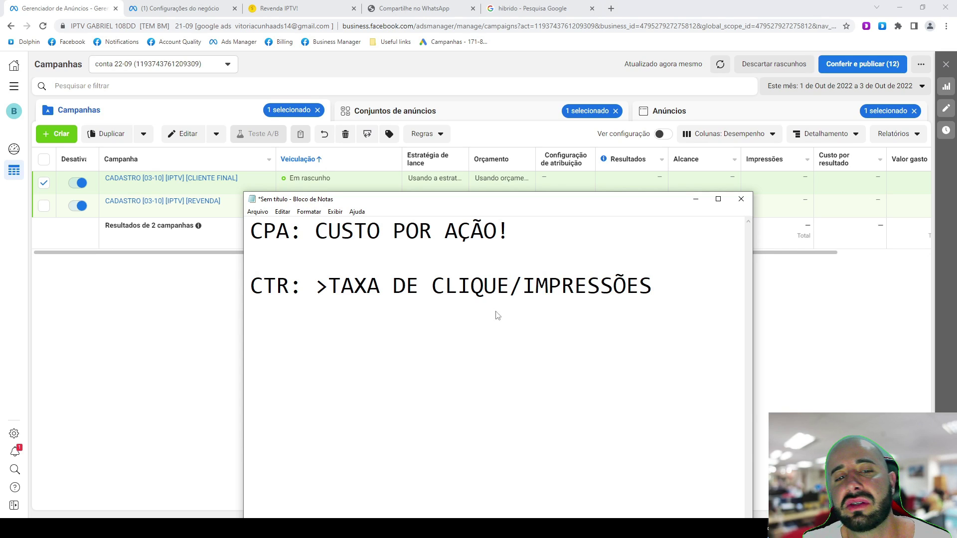
- Highlight the "TAXA DE CLIQUE" and "IMPRESSÕES" parts of the CTR line in turn
drag(521, 285, 653, 287)
click(536, 286)
drag(510, 285, 328, 281)
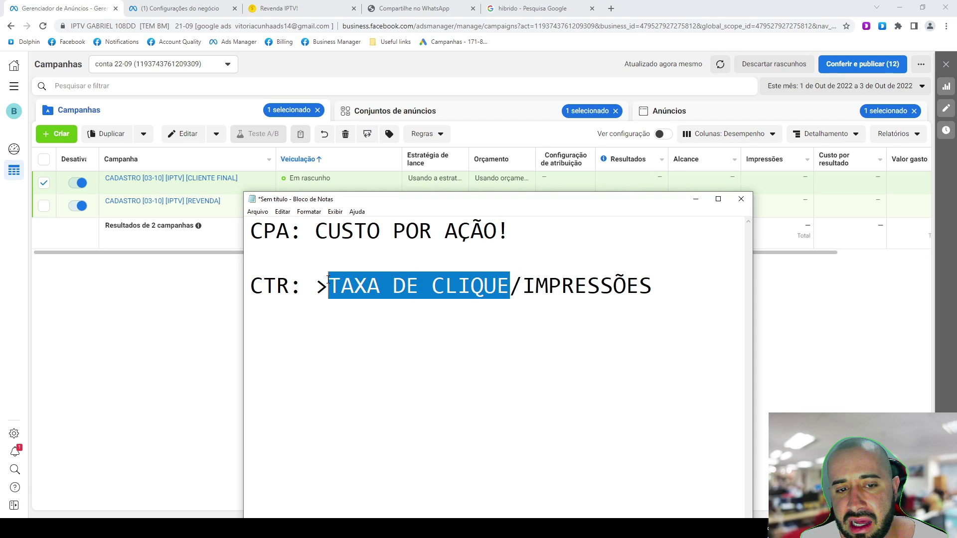
click(359, 264)
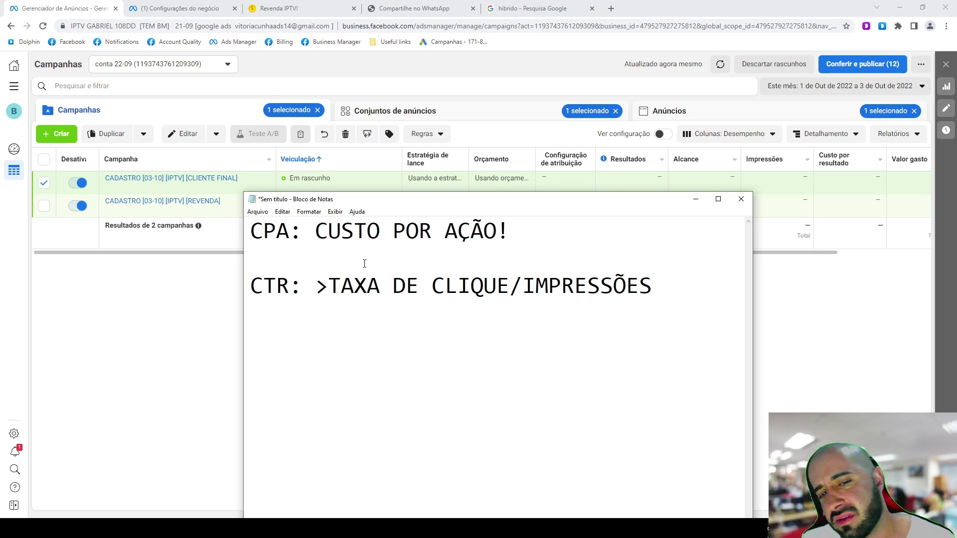
drag(667, 289, 528, 294)
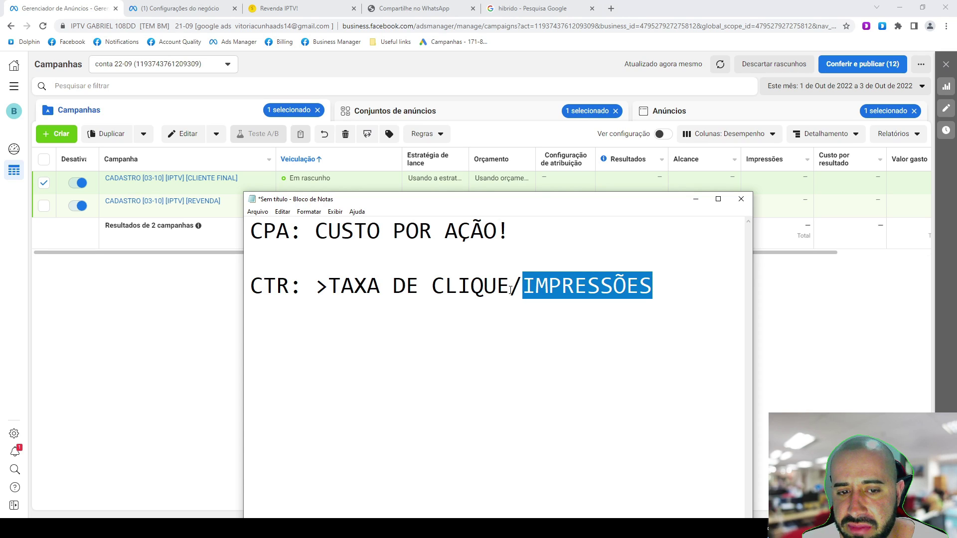
- Insert the value 2% after CTR so the label reads "CTR 2%:"
click(294, 292)
text(1)
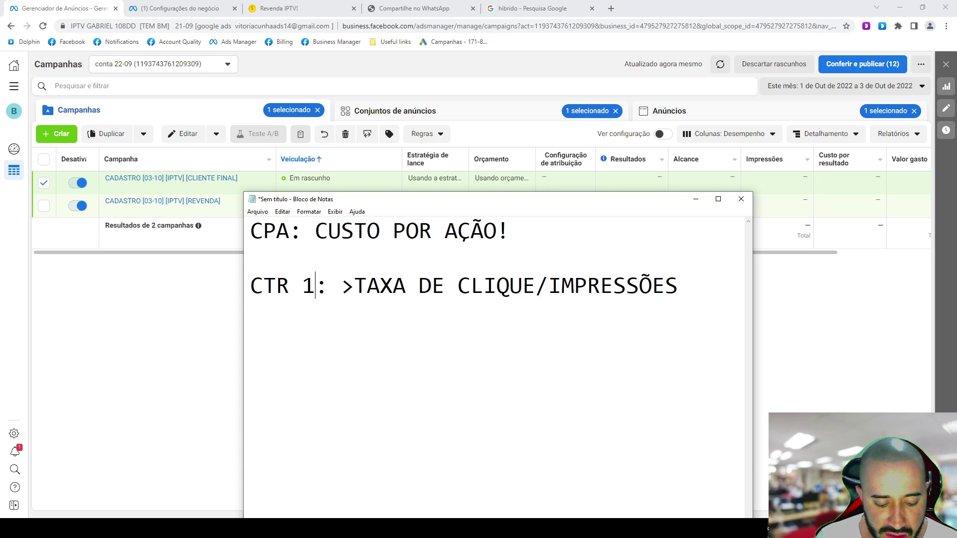
text(¢)
key(BackSpace)
text(%)
key(BackSpace)
text(2)
- Add the lines "CPC>" and "CPM: CUSTO POR MIL IMPRESSÕES" below the CTR line, leaving a blank line before CPC
drag(259, 292, 688, 285)
click(688, 287)
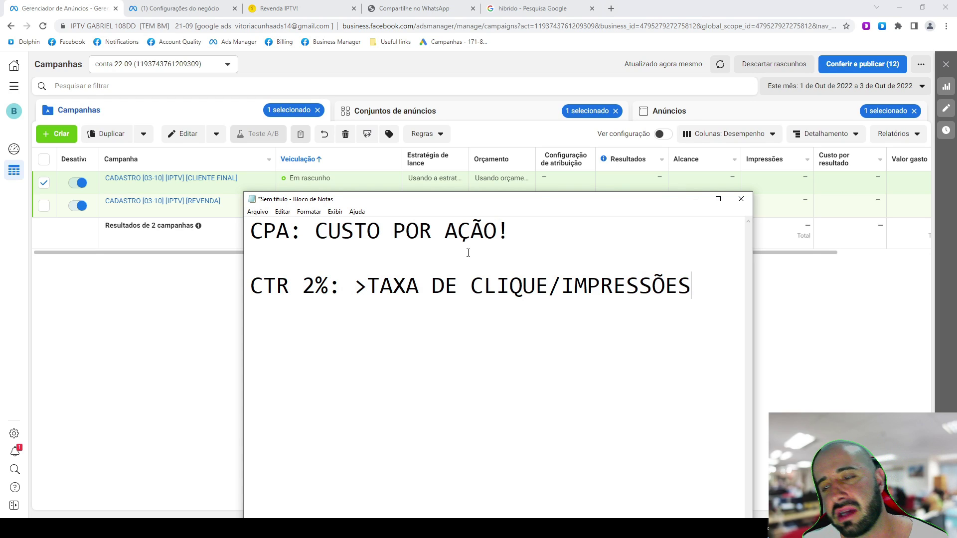
key(Return)
key(Return)
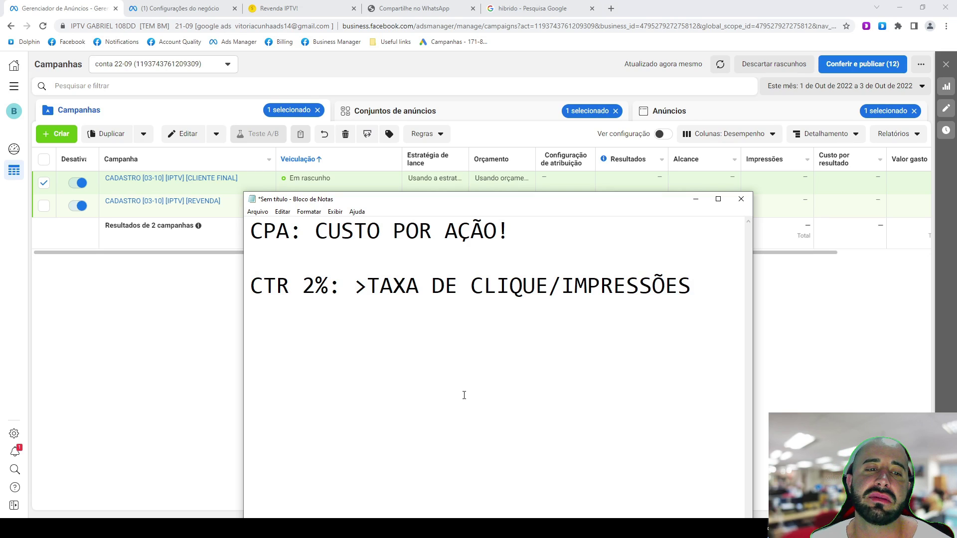
text(CPC>)
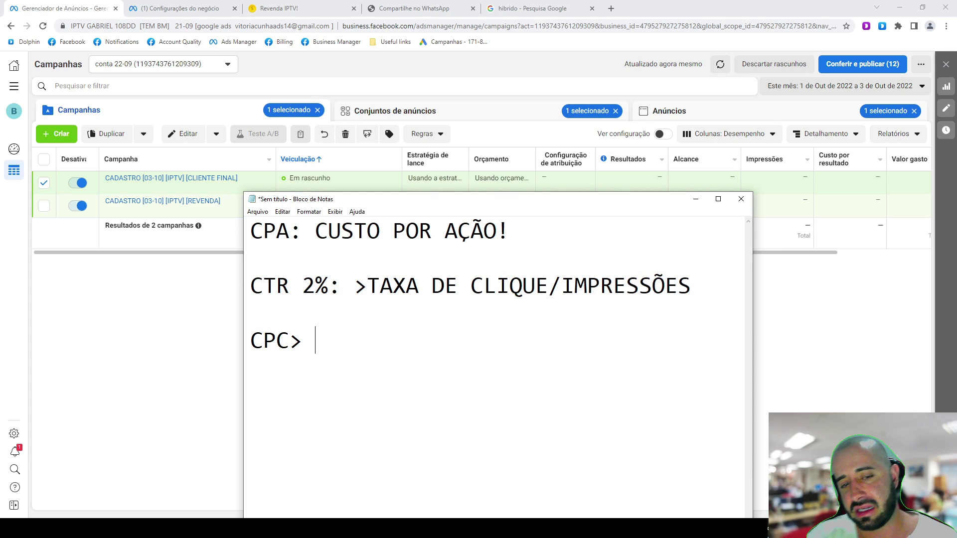
click(334, 310)
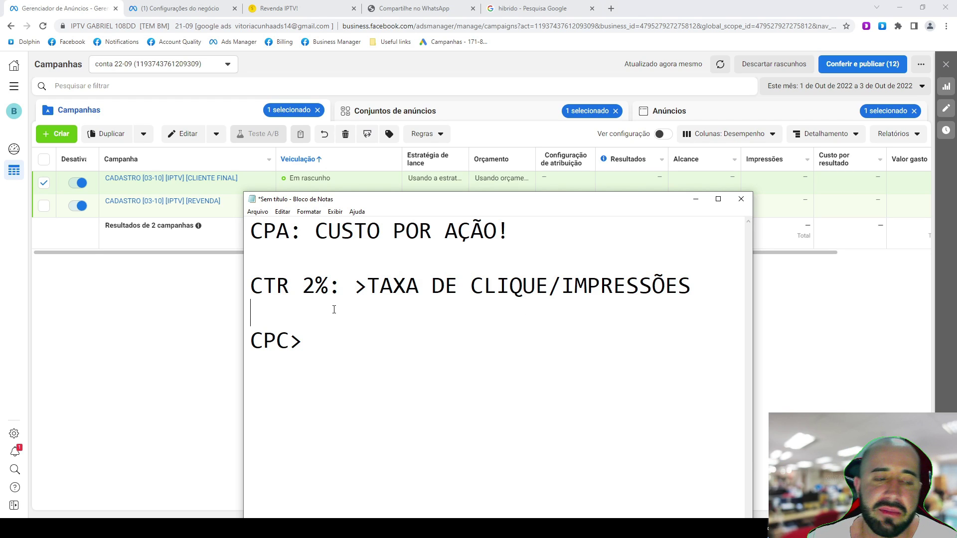
click(322, 344)
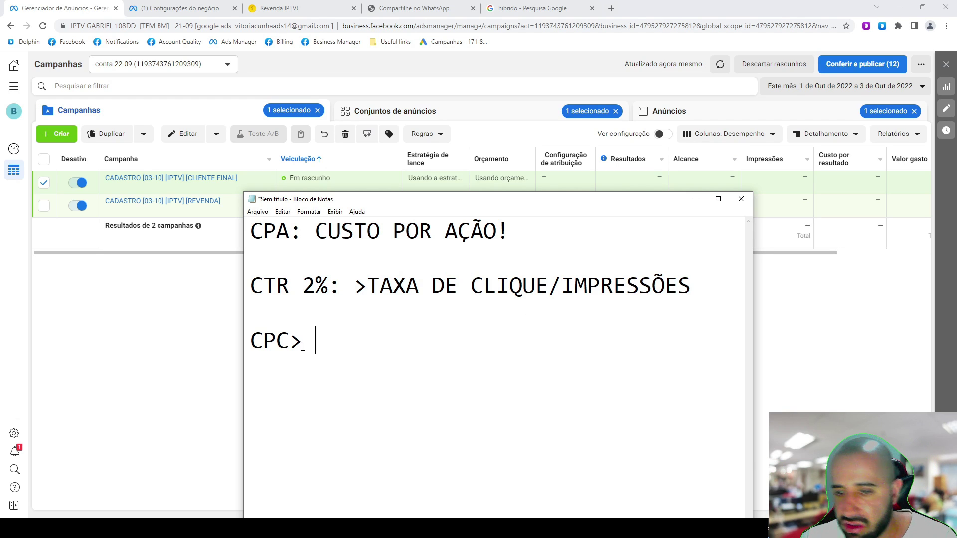
key(Return)
text(CPM:)
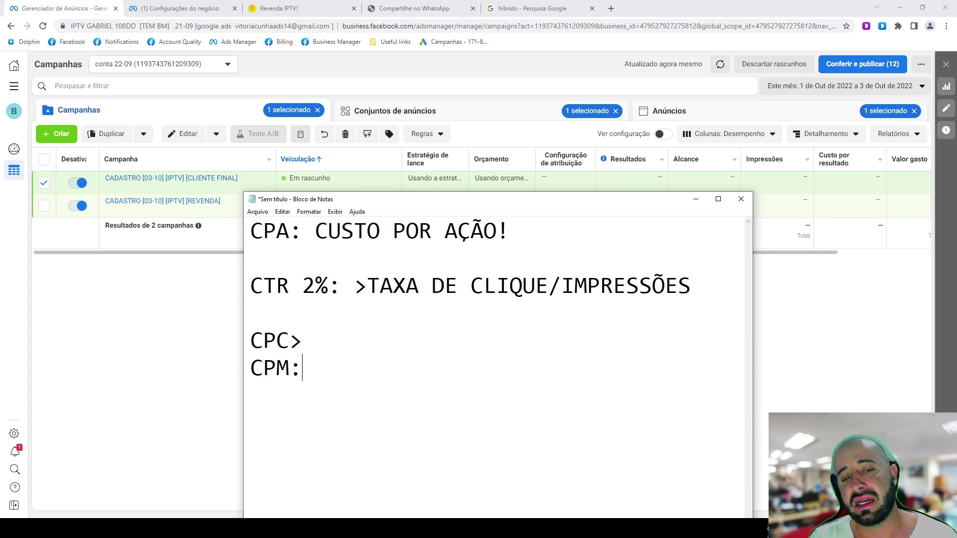
text( CUSTO POR MIL IMPRESSÕES)
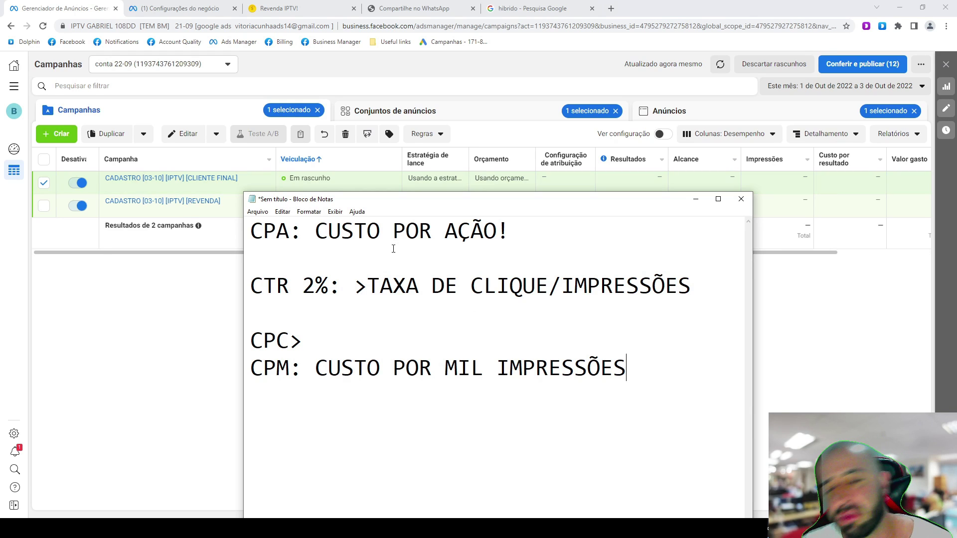
- Separate the CPC and CPM lines with a blank line, leaving no space between CPM and its colon
drag(638, 366, 264, 368)
click(310, 337)
click(291, 371)
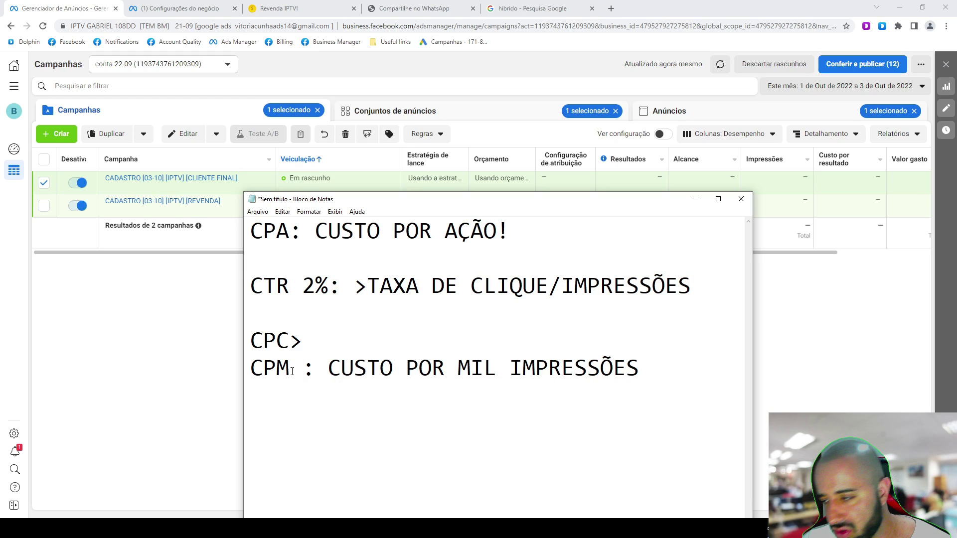
click(349, 344)
click(306, 362)
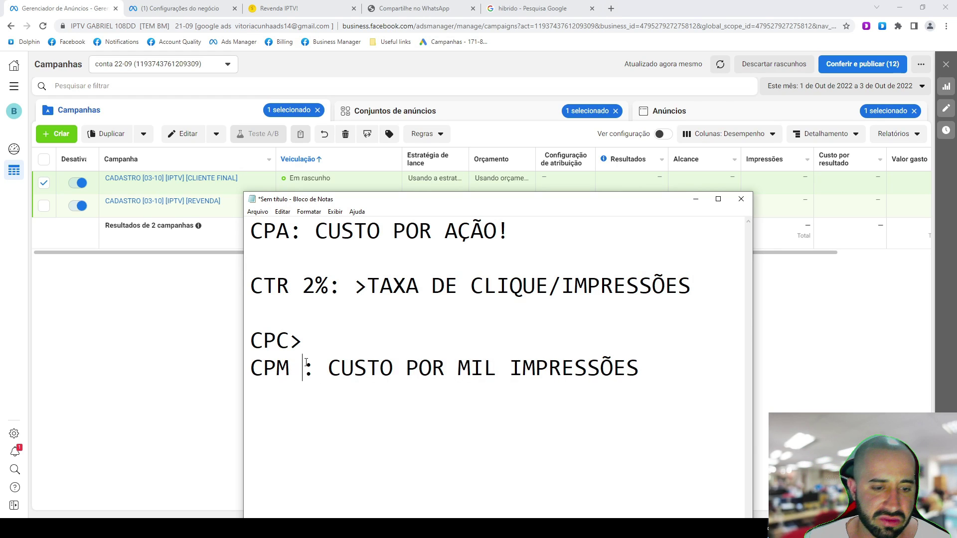
key(BackSpace)
click(319, 343)
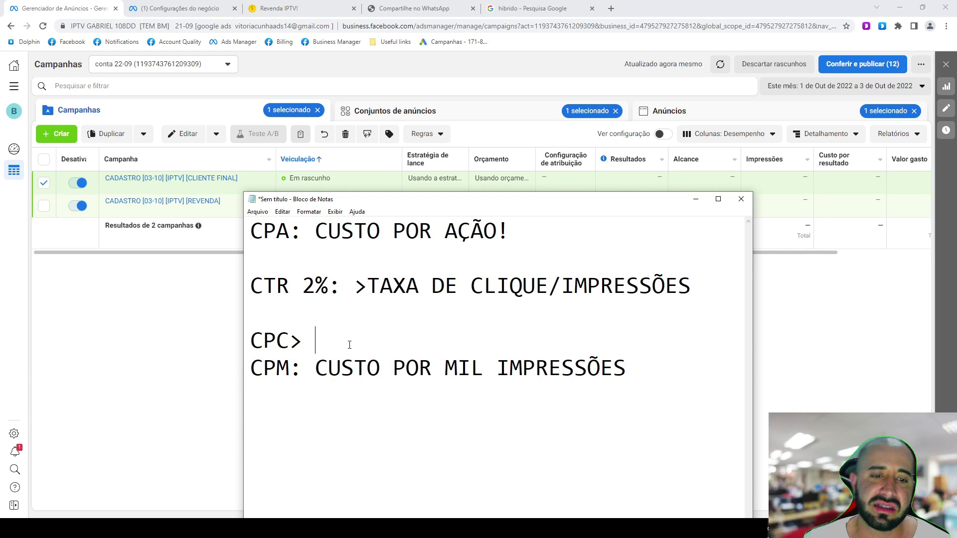
key(Return)
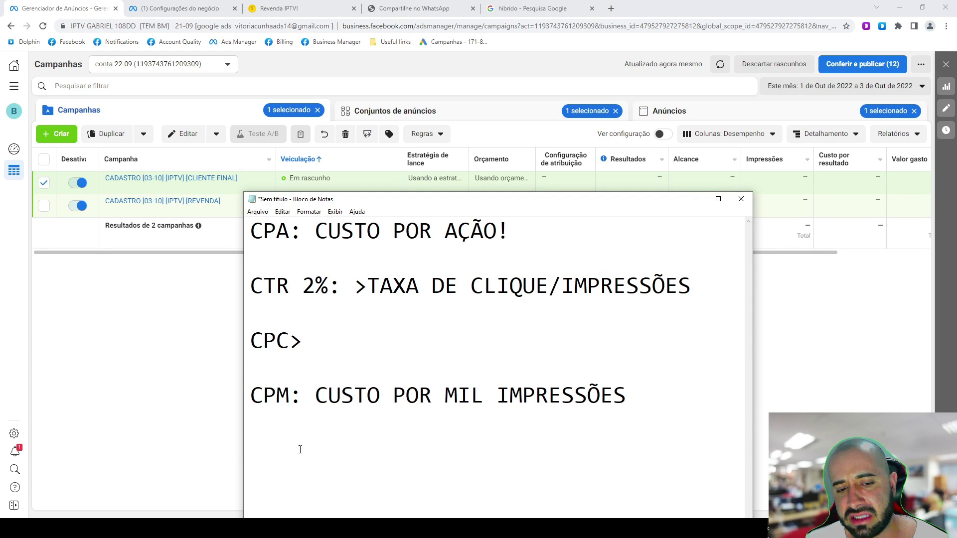
- Insert the reference values "$6 $7" after CPM in its note line
click(292, 403)
text(6 7)
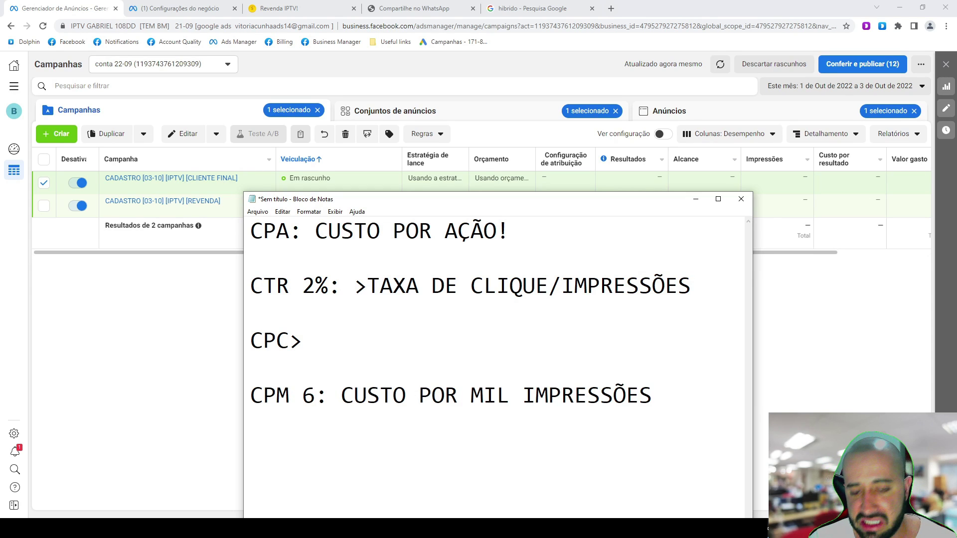
click(315, 396)
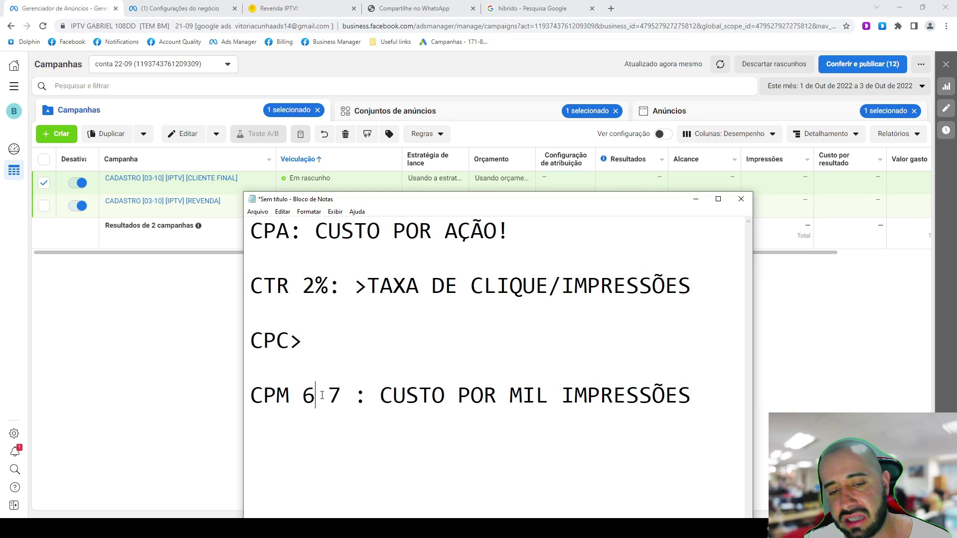
key(Left)
text($)
click(341, 396)
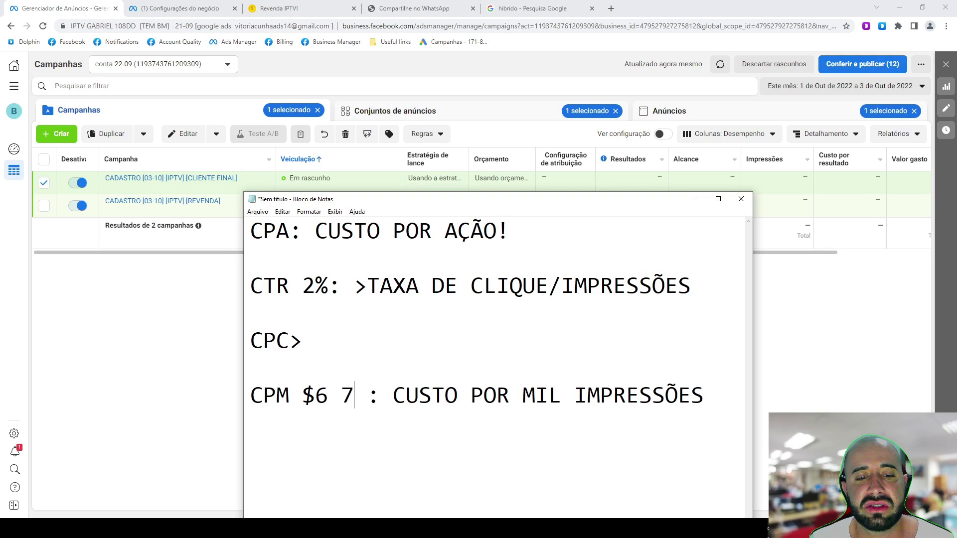
text($)
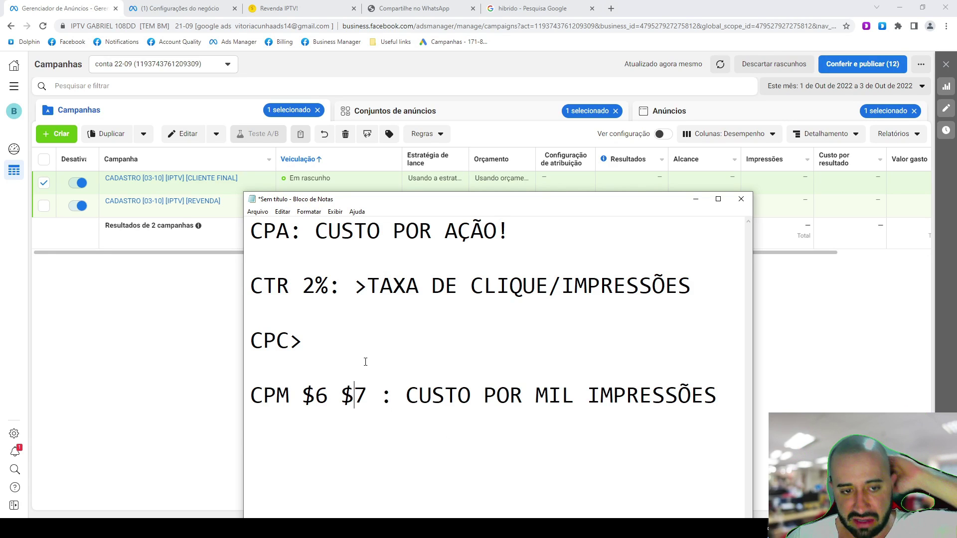
- Highlight the CTR and CPA lines of the note in turn, and return to the campaigns list in Ads Manager
drag(251, 286, 666, 286)
click(447, 340)
double_click(447, 341)
click(447, 345)
drag(509, 231, 251, 231)
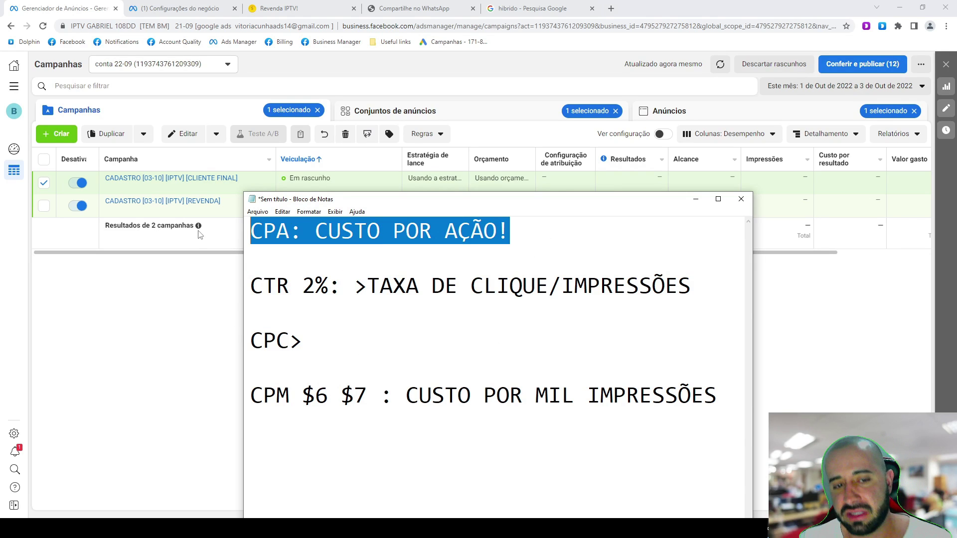
click(352, 258)
drag(313, 199, 328, 196)
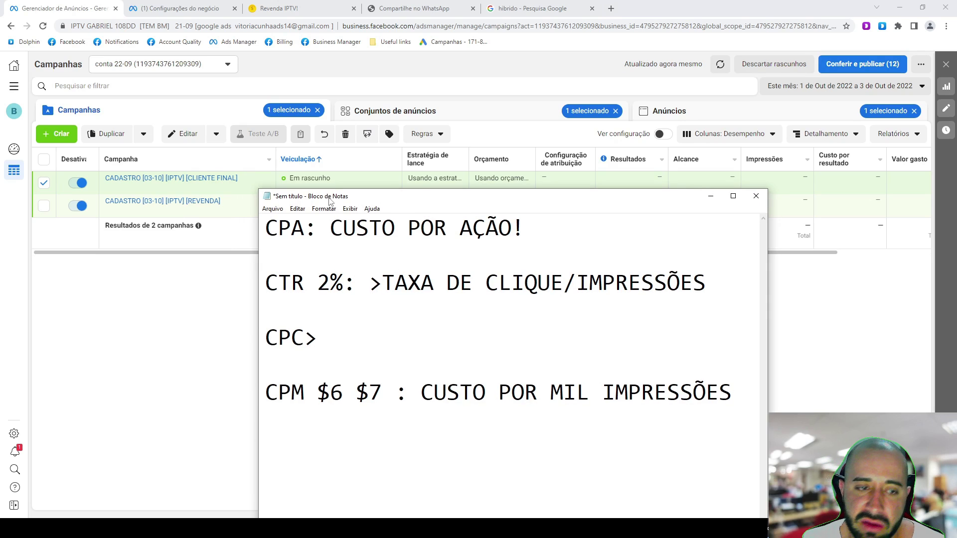
click(218, 301)
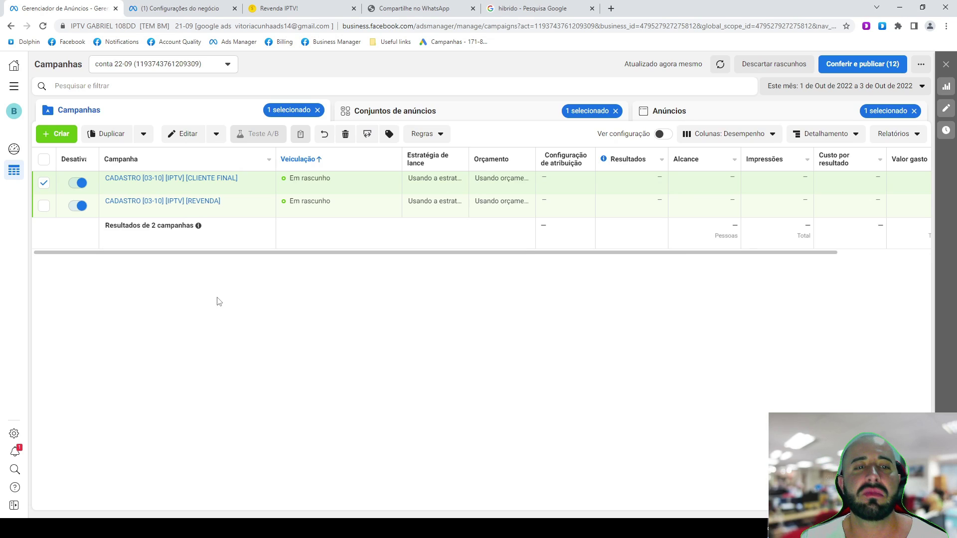